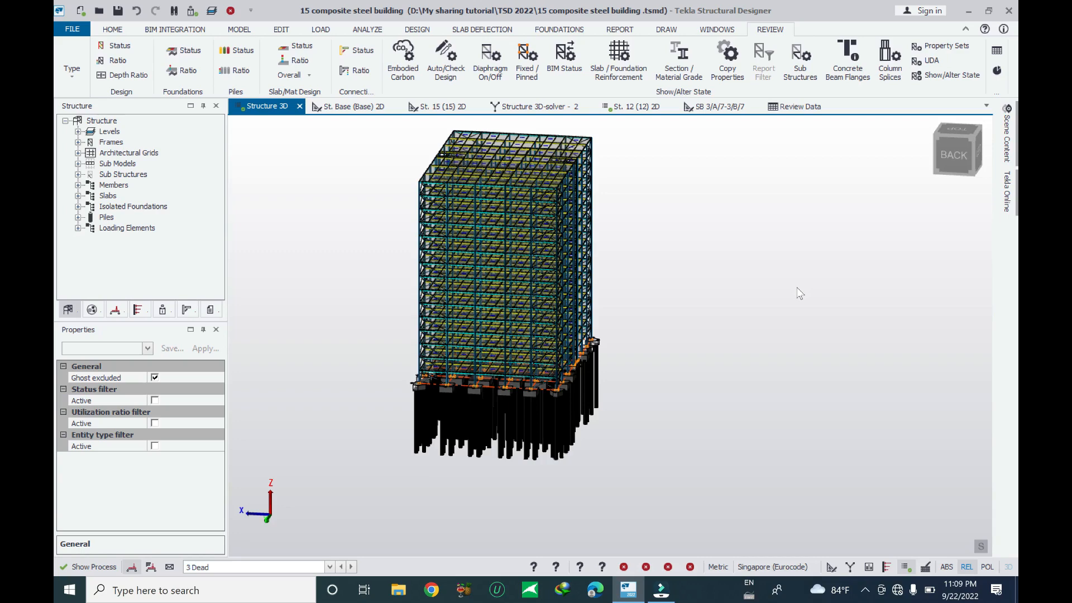
# Orbit and zoom the 3D structure view down to the base plate of the column at grid F/8 above its pile cap
pyautogui.moveTo(728, 332); pyautogui.dragTo(678, 395, button='middle')
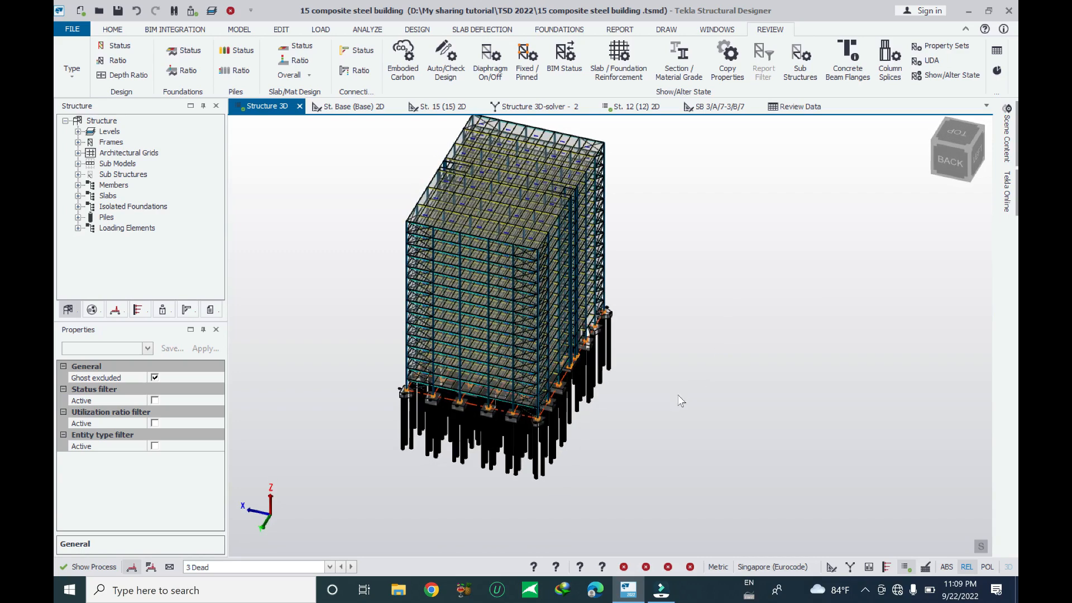
pyautogui.scroll(10, 389, 428)
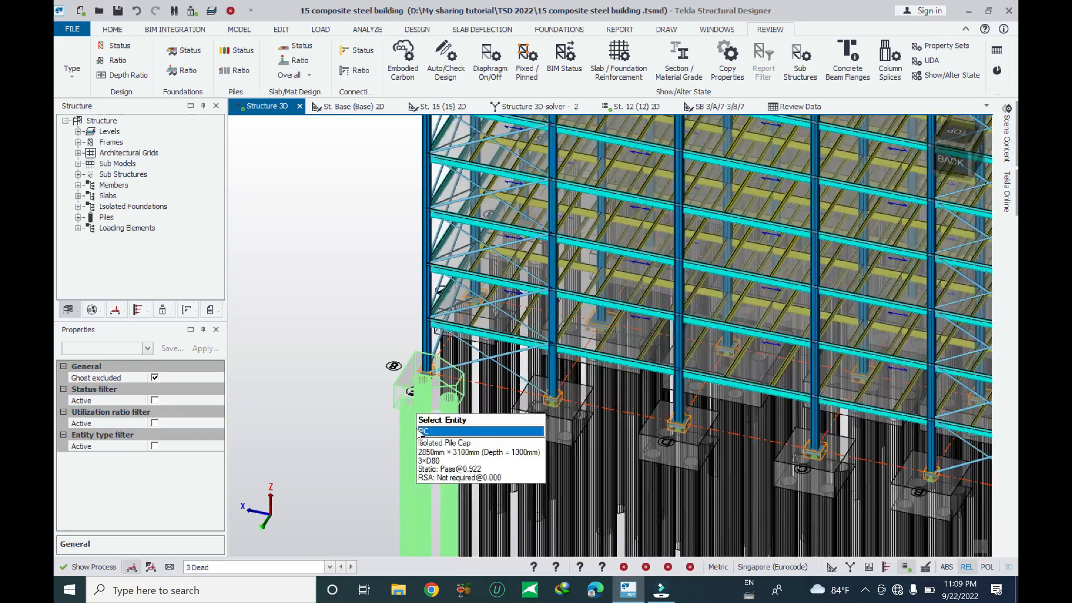
pyautogui.scroll(-10, 494, 411)
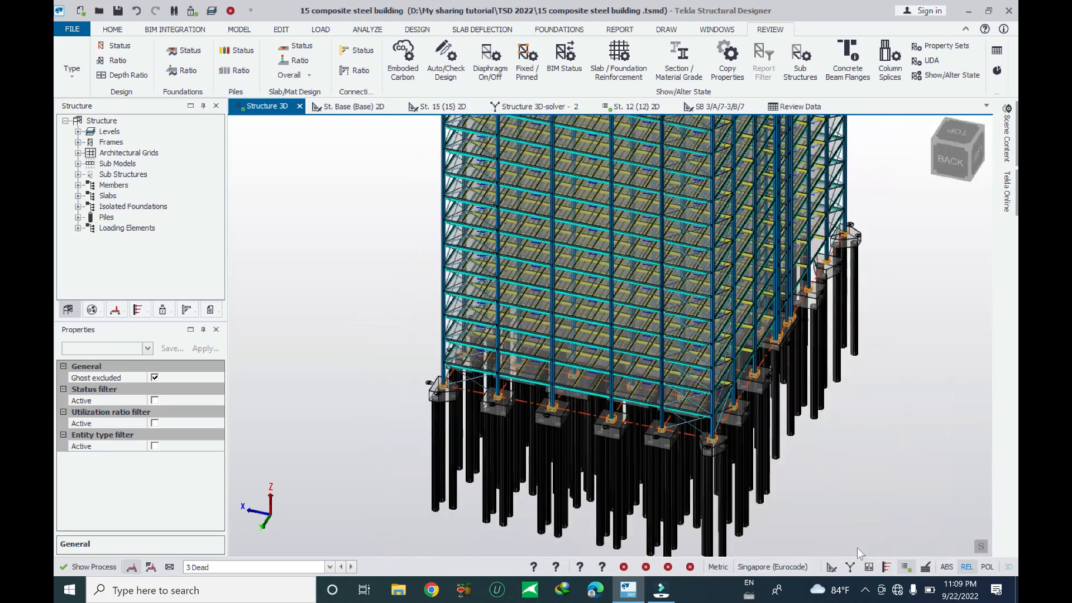
pyautogui.click(831, 568)
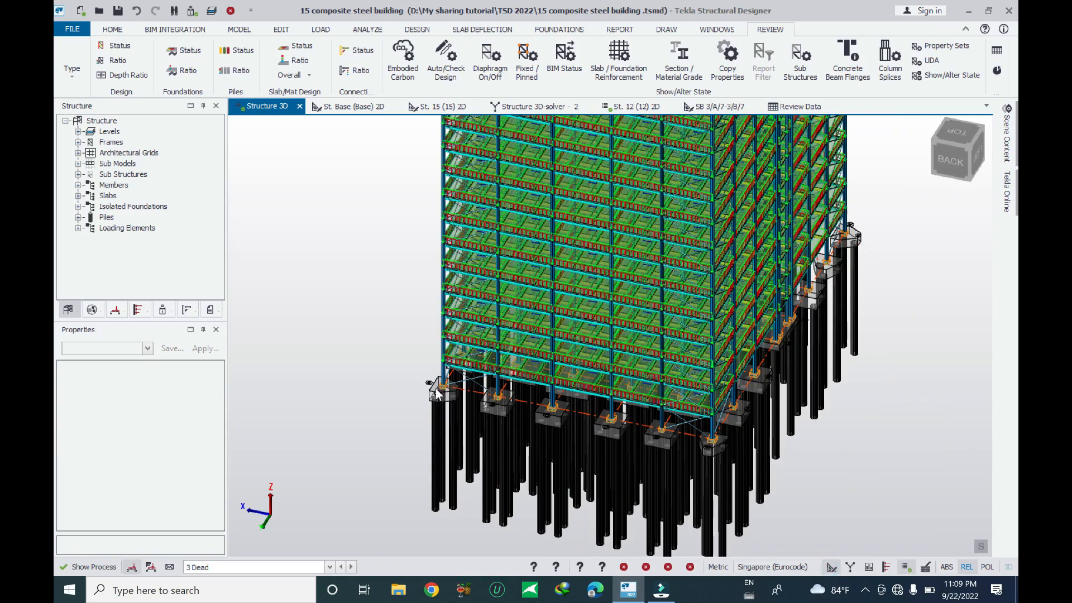
pyautogui.moveTo(437, 391)
pyautogui.scroll(5, 438, 375)
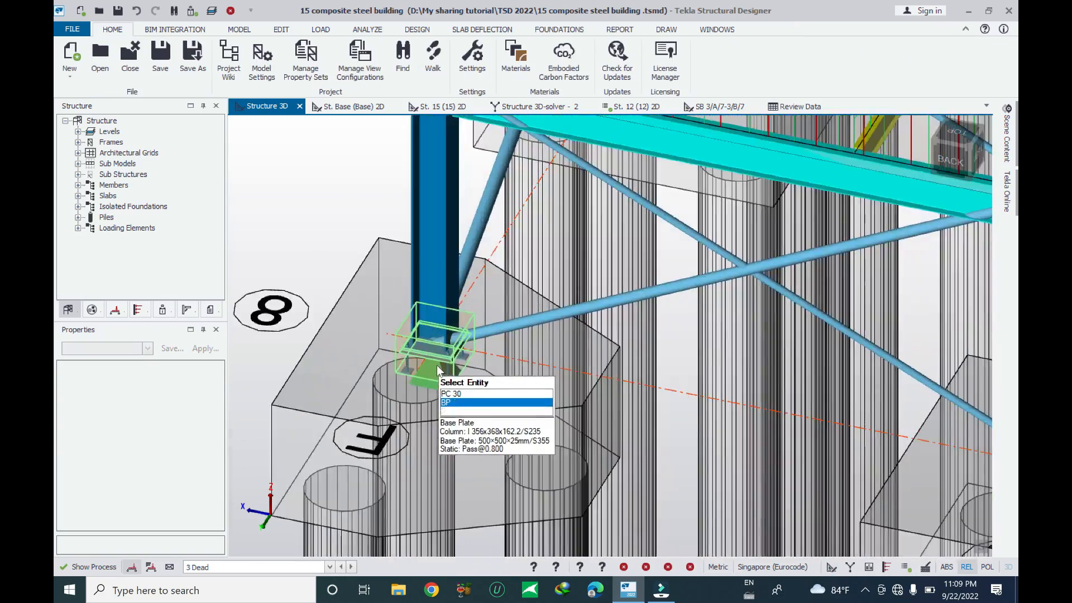
pyautogui.scroll(5, 437, 365)
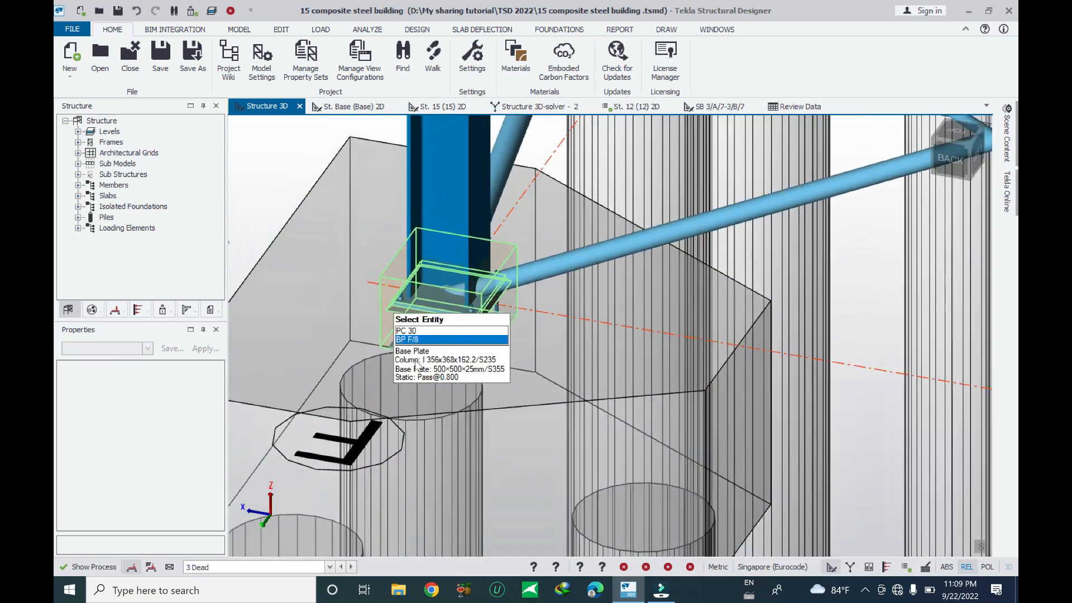
pyautogui.moveTo(393, 306); pyautogui.dragTo(416, 363, button='middle')
pyautogui.scroll(-3, 503, 377)
pyautogui.scroll(2, 444, 328)
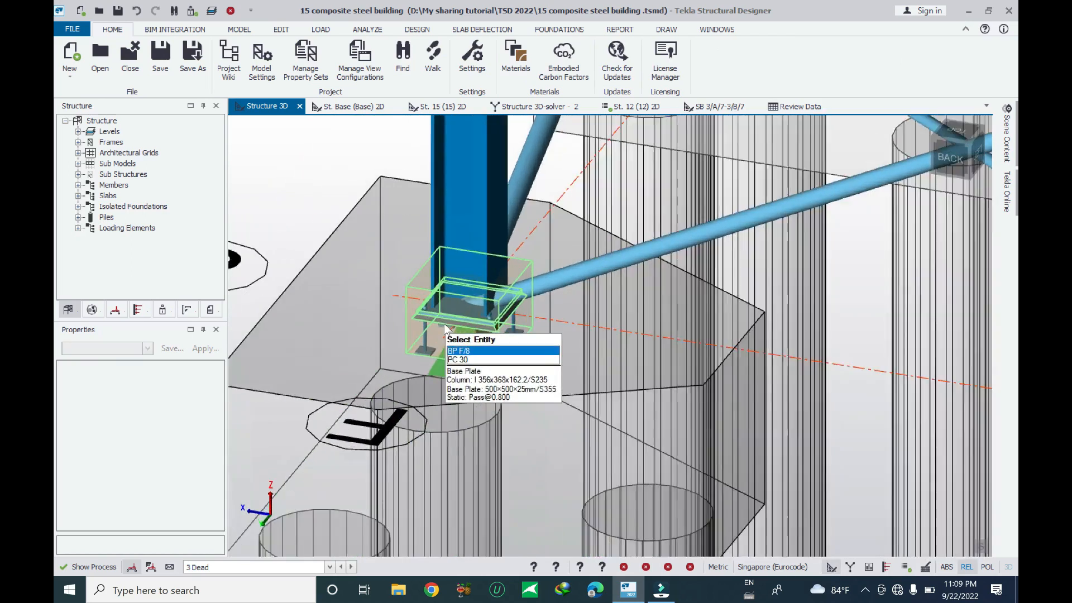
pyautogui.scroll(3, 445, 330)
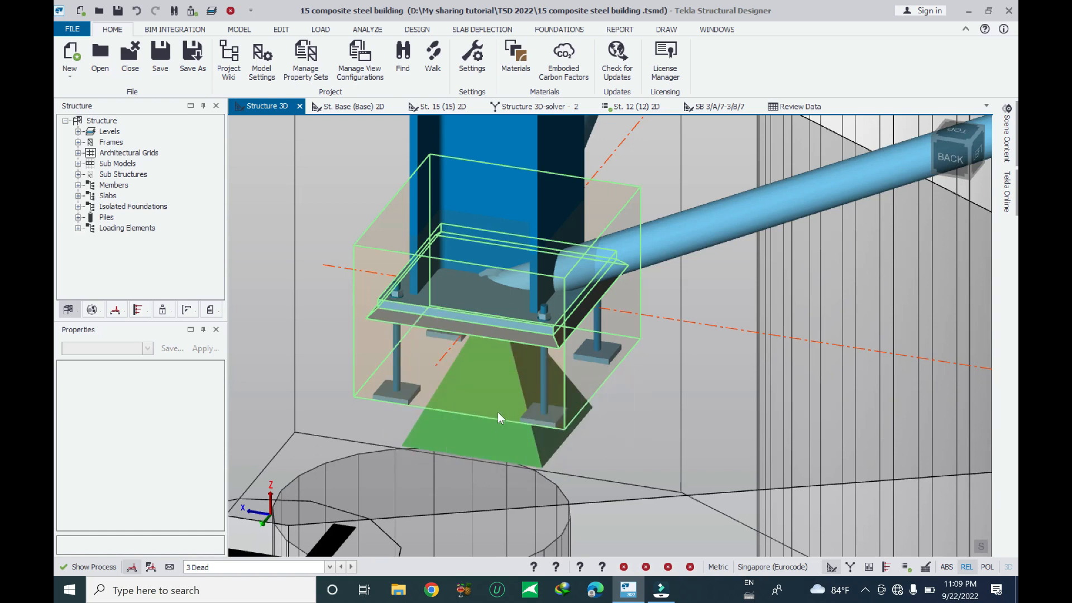
pyautogui.scroll(-3, 497, 413)
pyautogui.scroll(2, 511, 388)
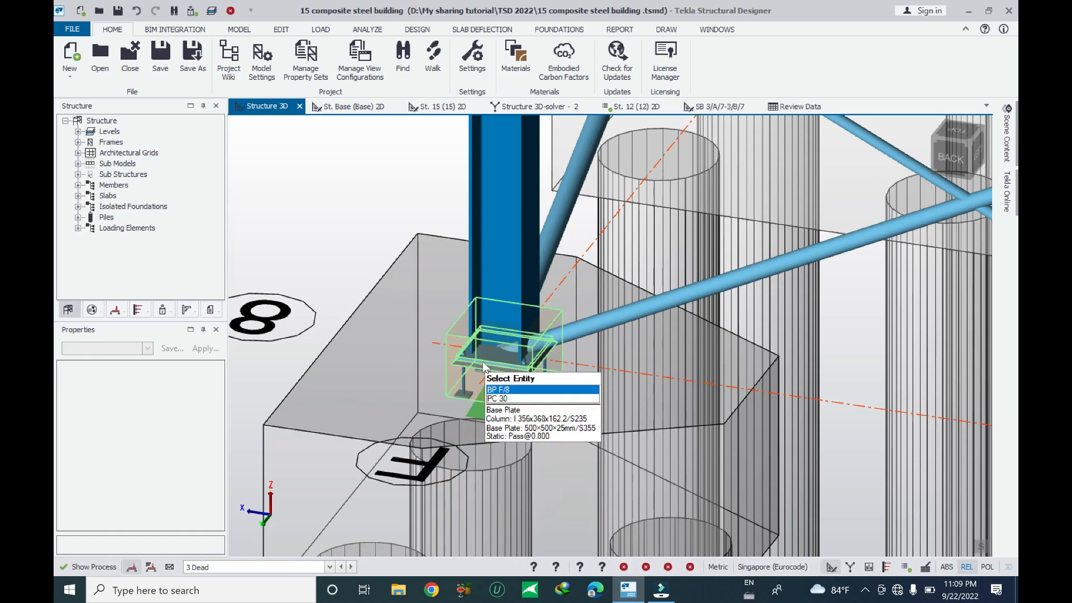
# Select base plate BP F/8 and run the base plate design check on it
pyautogui.click(482, 362)
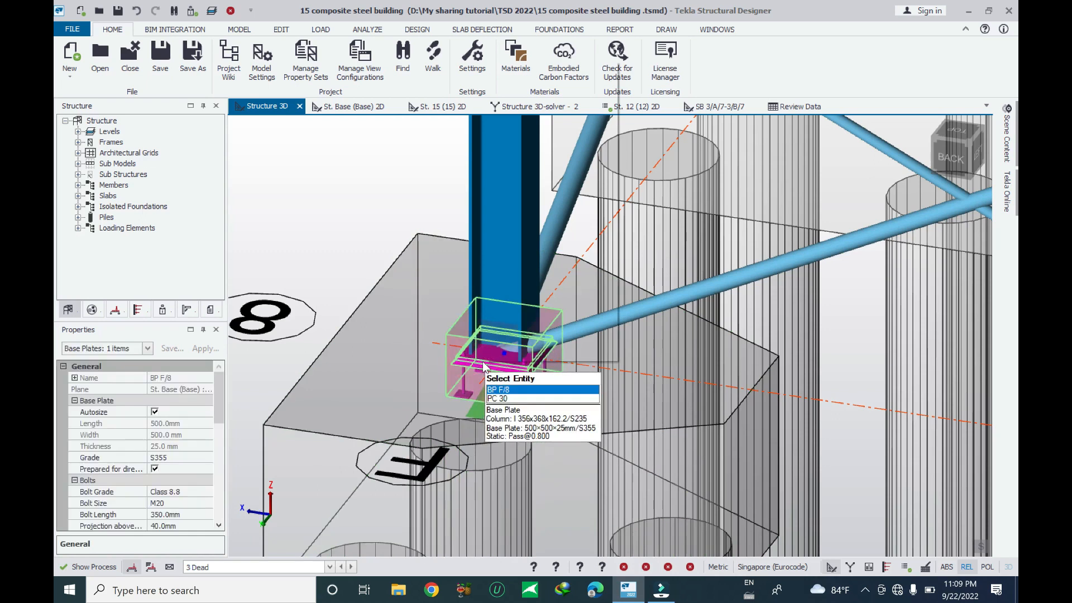
pyautogui.rightClick(484, 364)
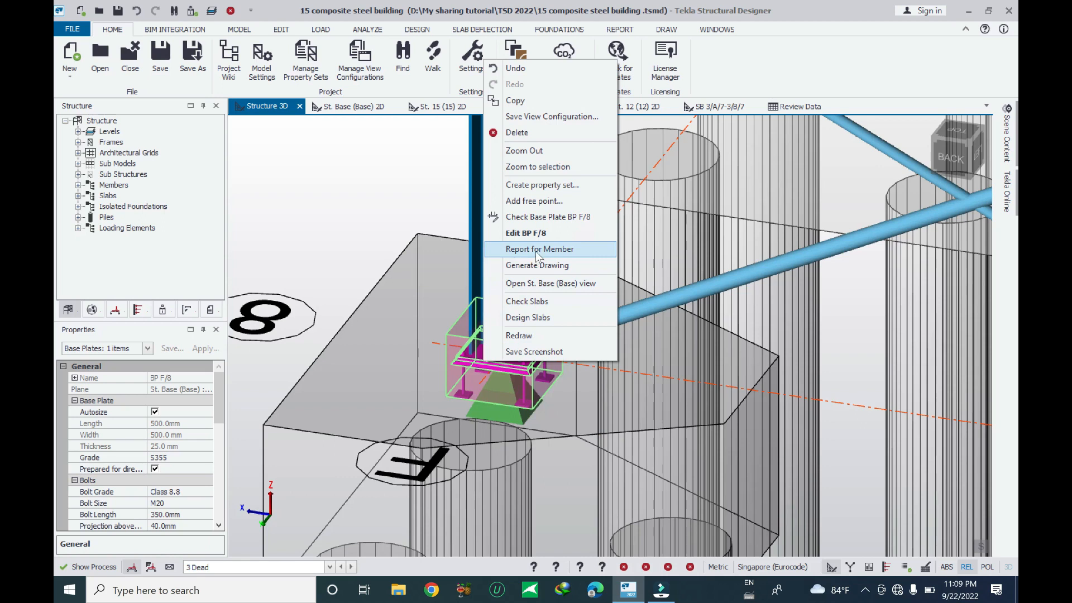
pyautogui.click(556, 219)
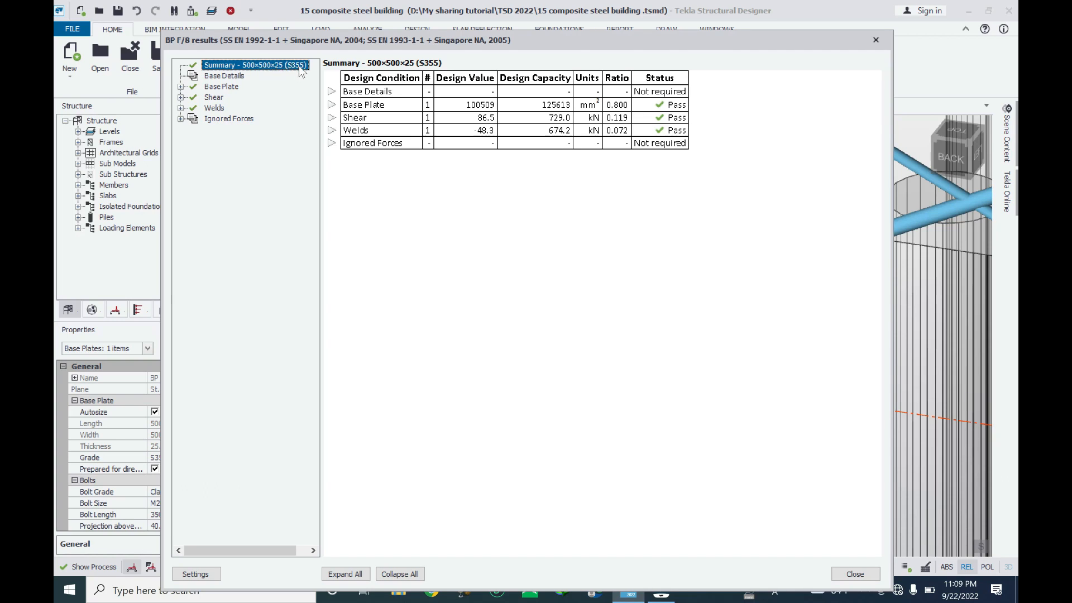
# Review the base plate check's summary, base details and base plate results, then close the results window
pyautogui.click(226, 76)
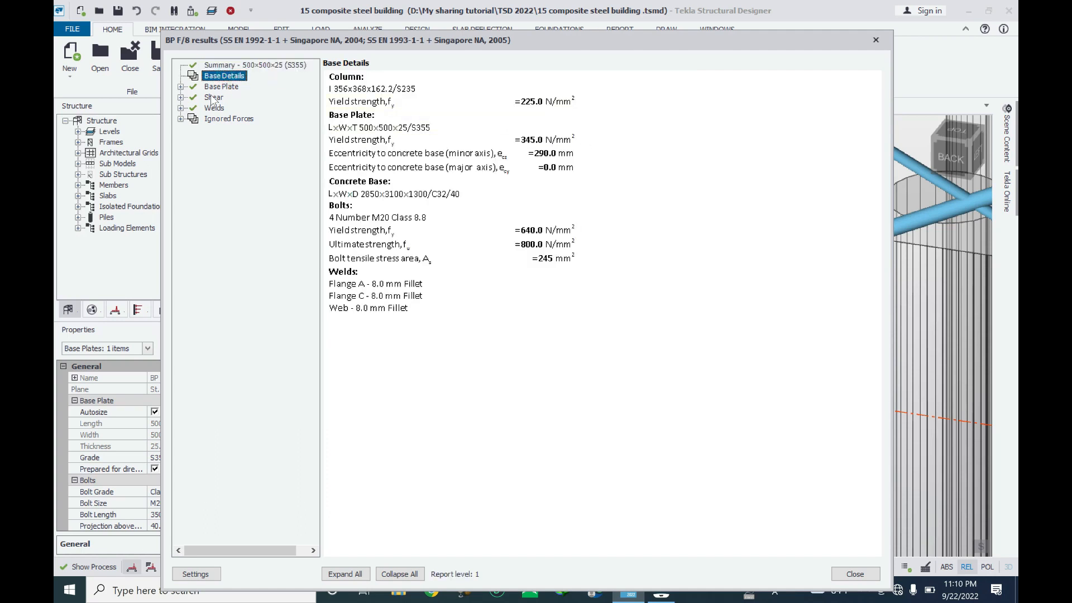
pyautogui.click(212, 87)
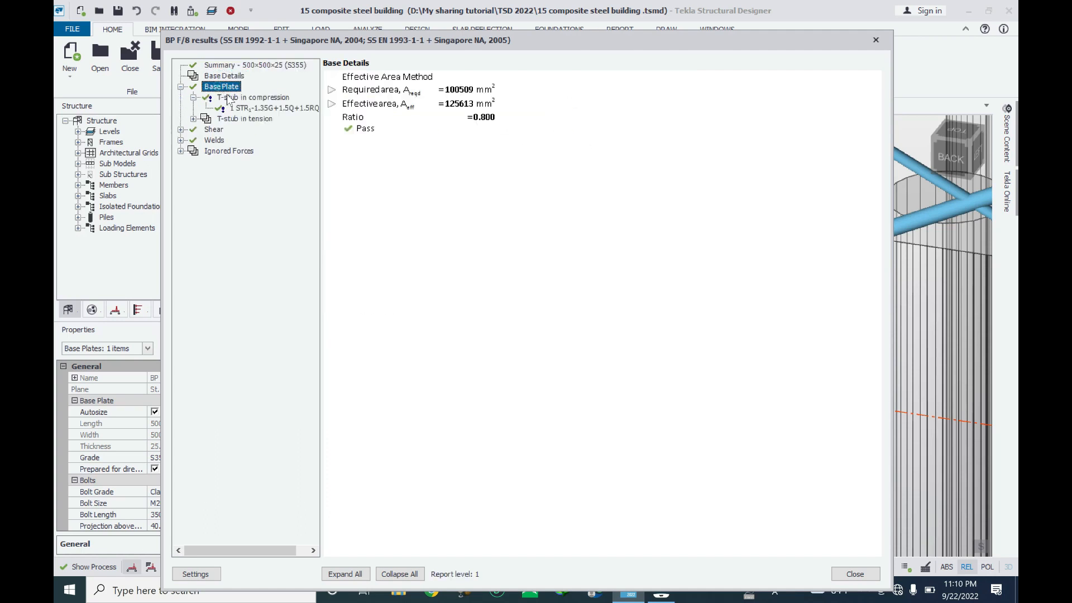
pyautogui.click(218, 66)
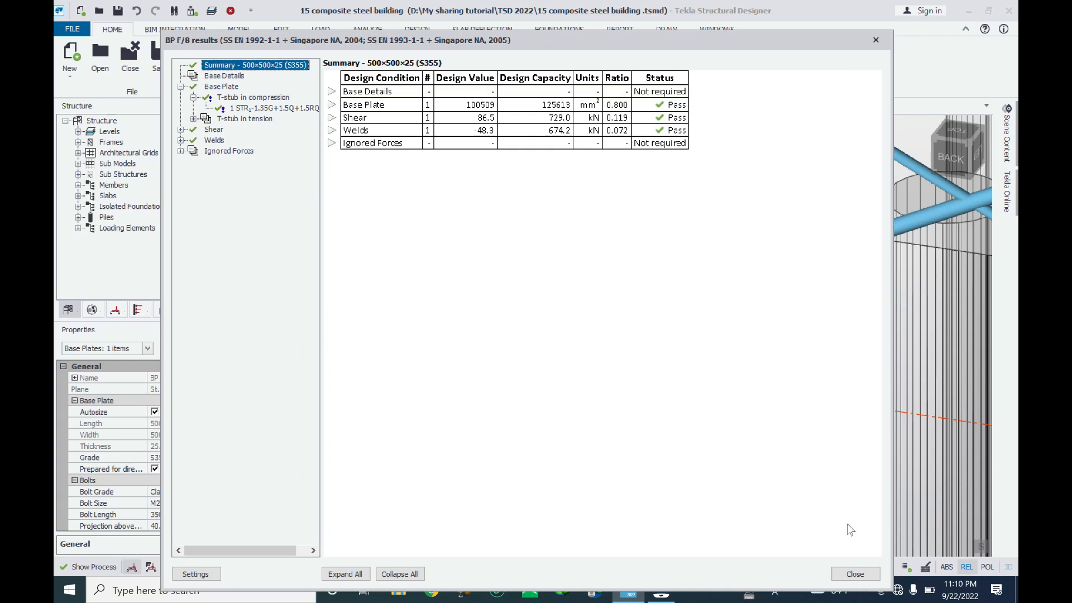
pyautogui.click(853, 576)
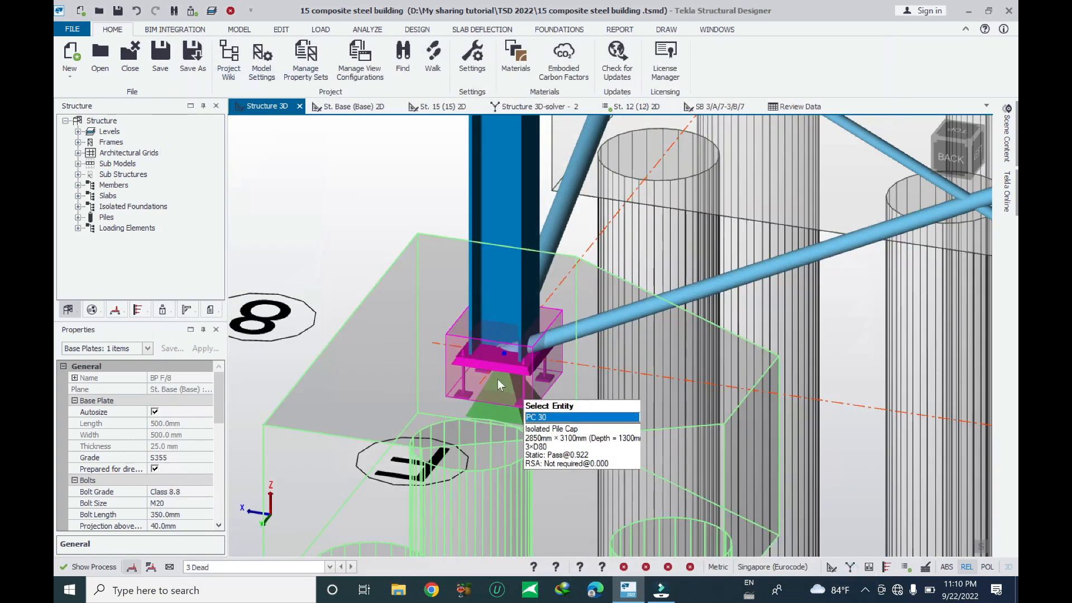
# Edit base plate BP F/8, turning off Autosize and setting both width and length to 700 mm
pyautogui.rightClick(488, 366)
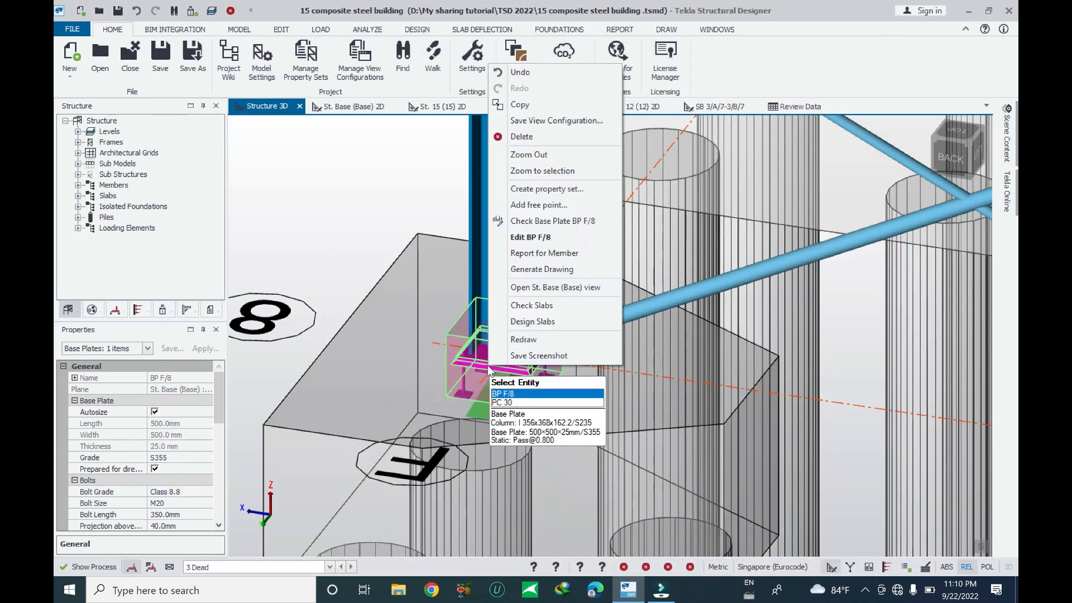
pyautogui.click(550, 238)
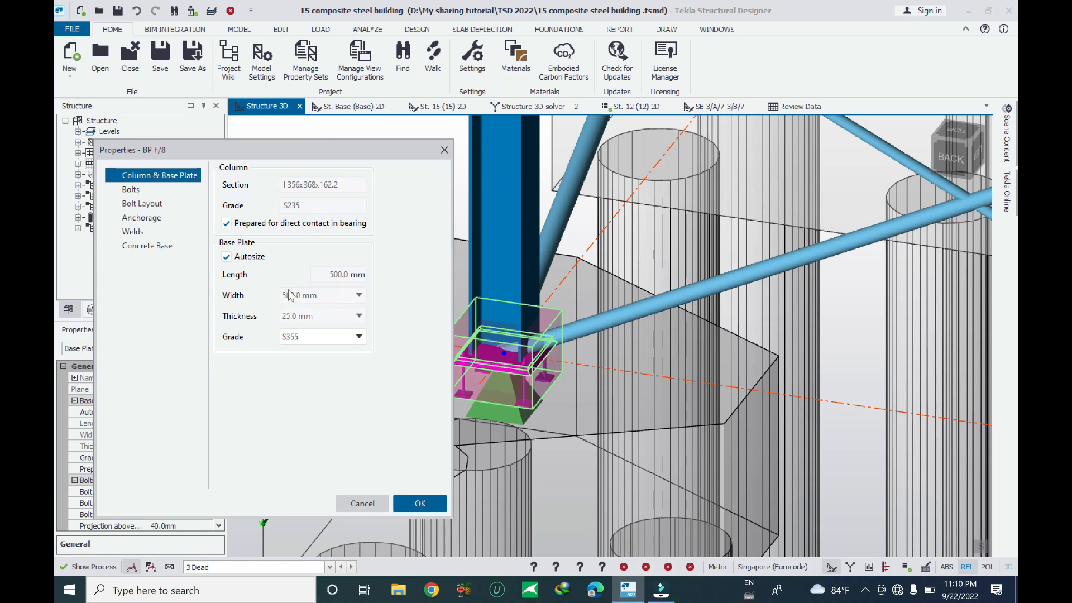
pyautogui.click(226, 257)
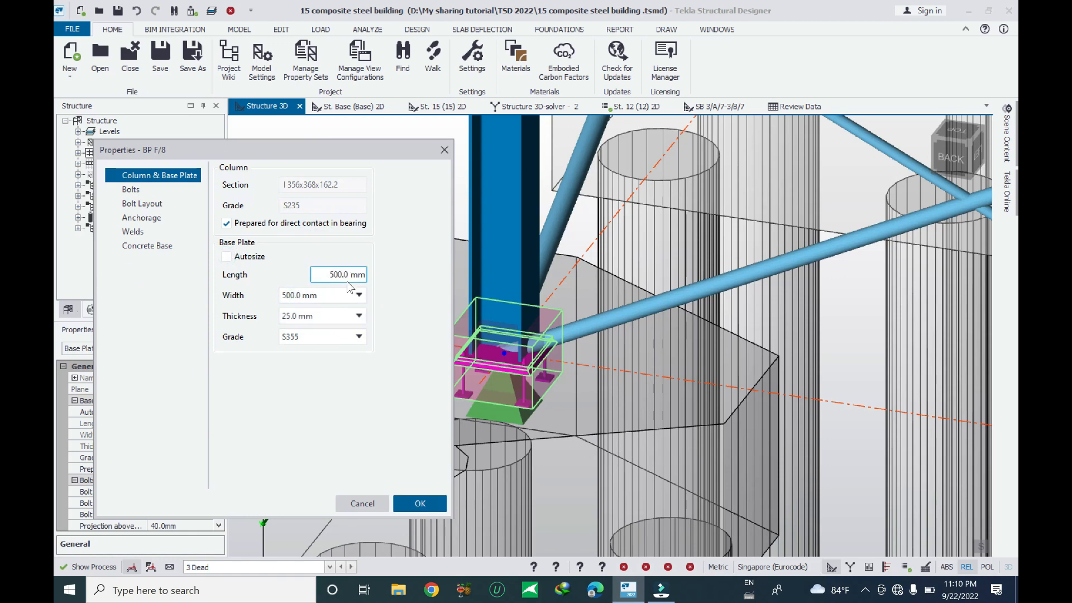
pyautogui.click(353, 299)
pyautogui.scroll(1, 313, 341)
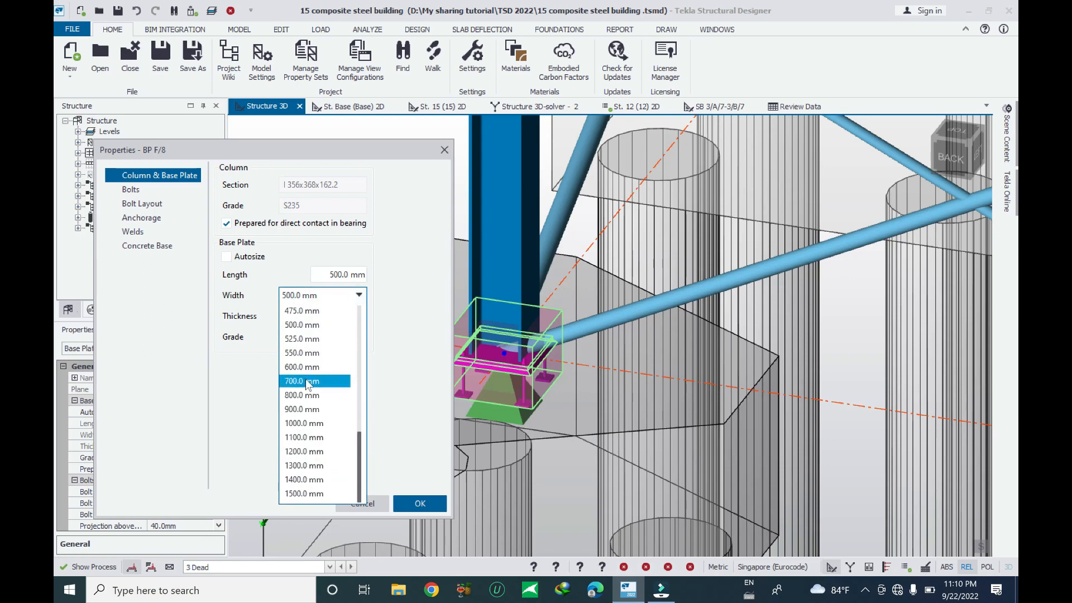
pyautogui.click(310, 373)
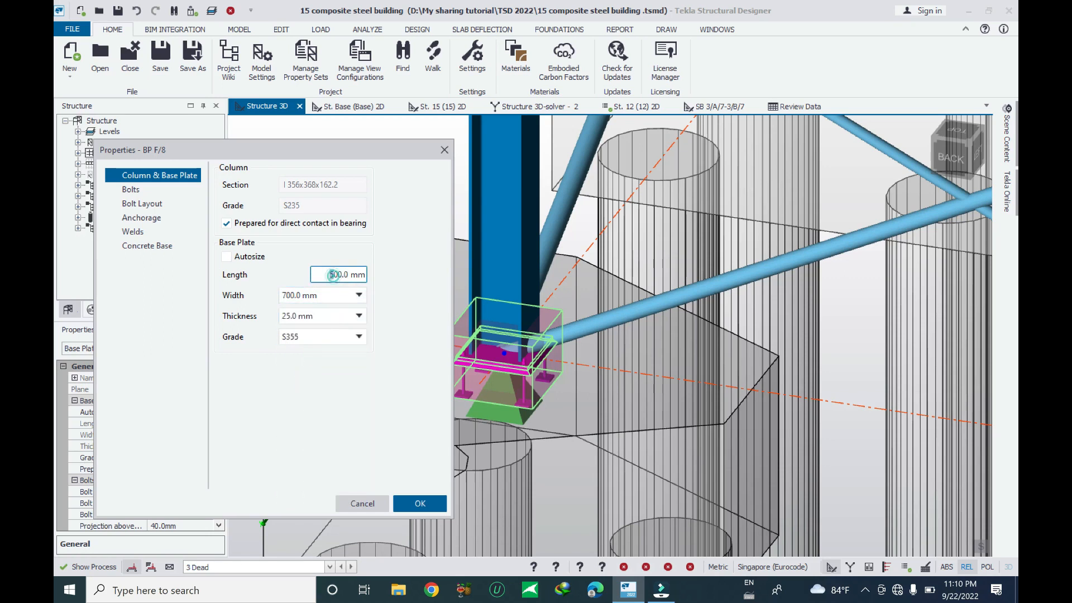
pyautogui.write('7')
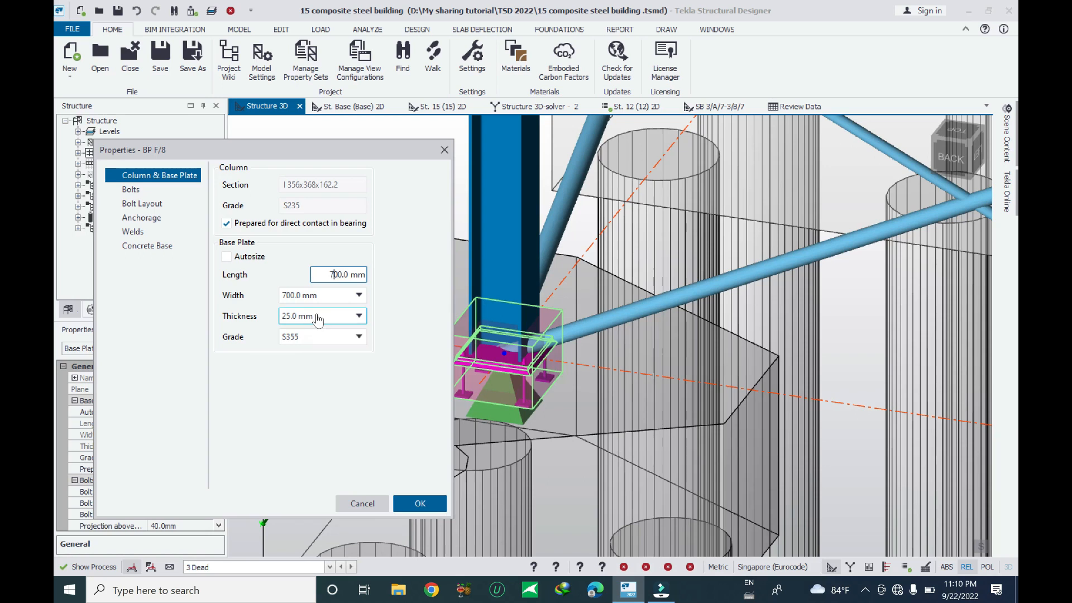
# Set the base plate thickness to 20 mm and grade to S235, then apply the changes
pyautogui.click(317, 315)
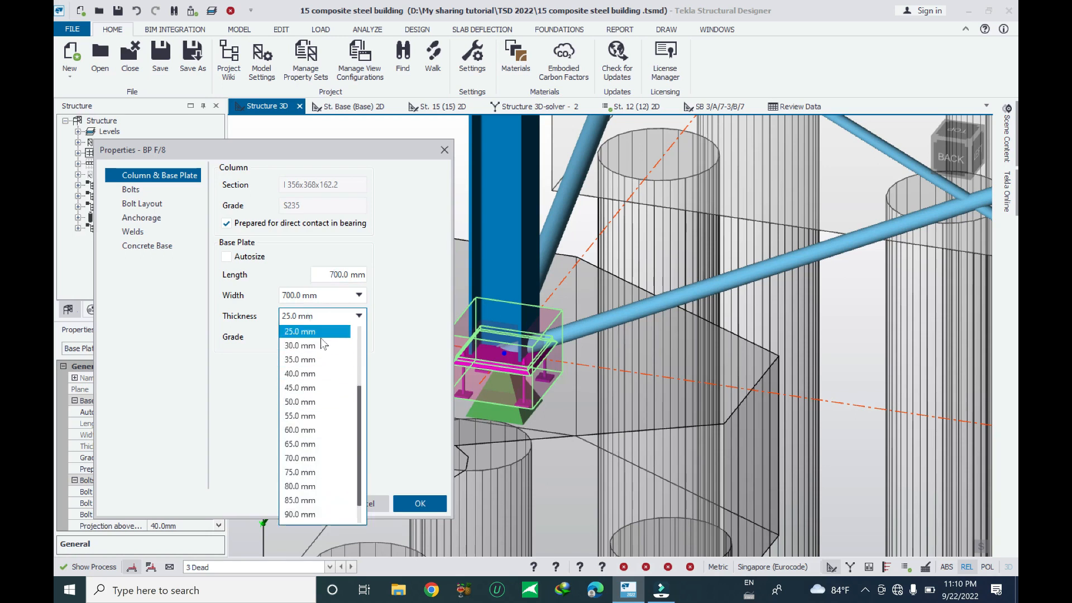
pyautogui.scroll(1, 321, 342)
pyautogui.click(309, 360)
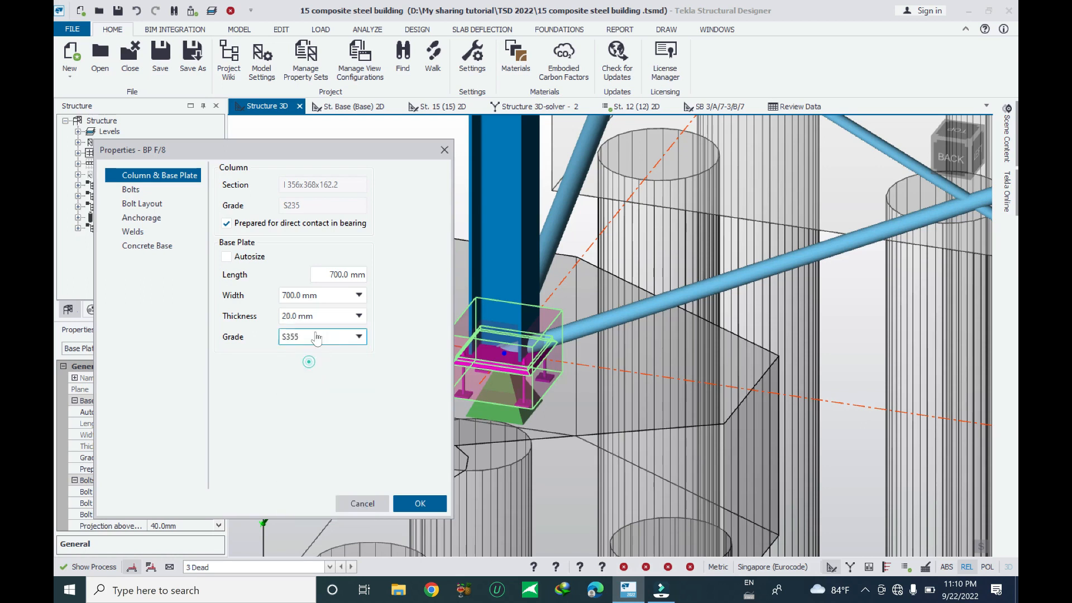
pyautogui.click(357, 336)
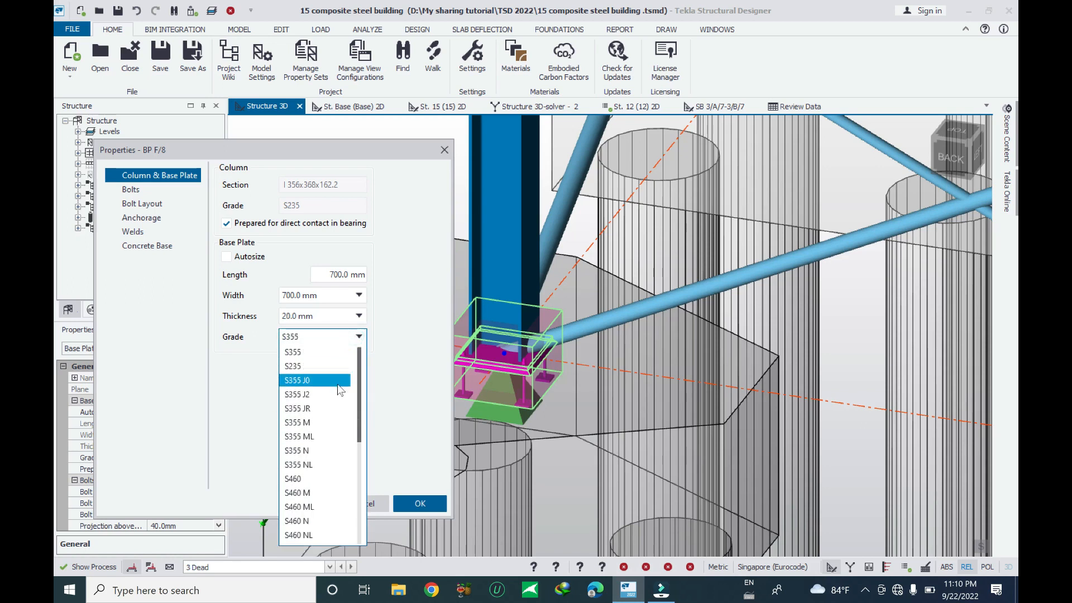
pyautogui.click(313, 367)
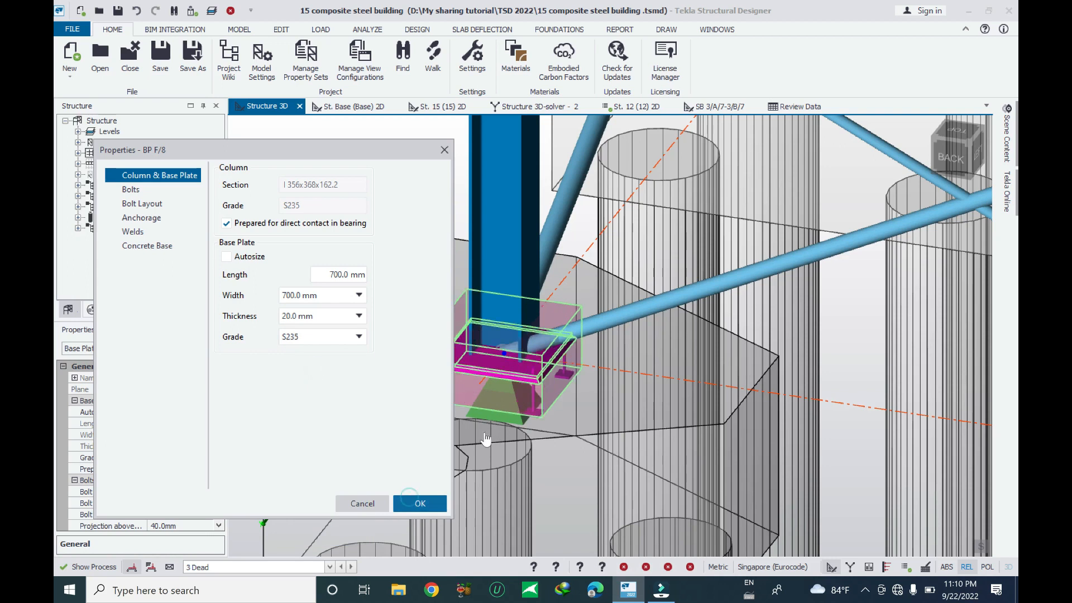
pyautogui.click(416, 504)
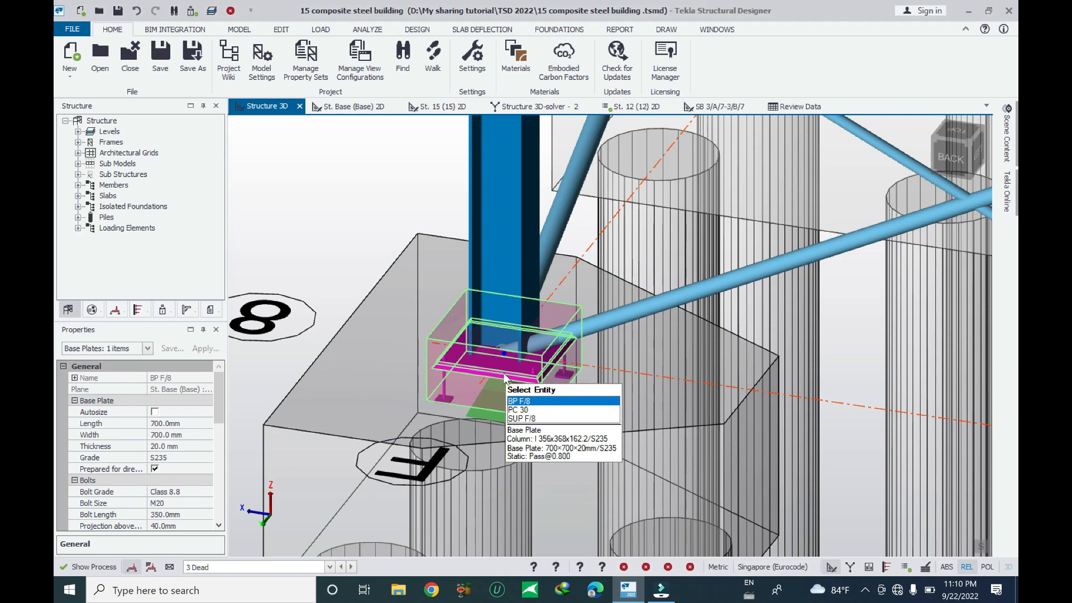
# Re-run the base plate check on BP F/8, expand the base plate result details, and close the results
pyautogui.rightClick(505, 375)
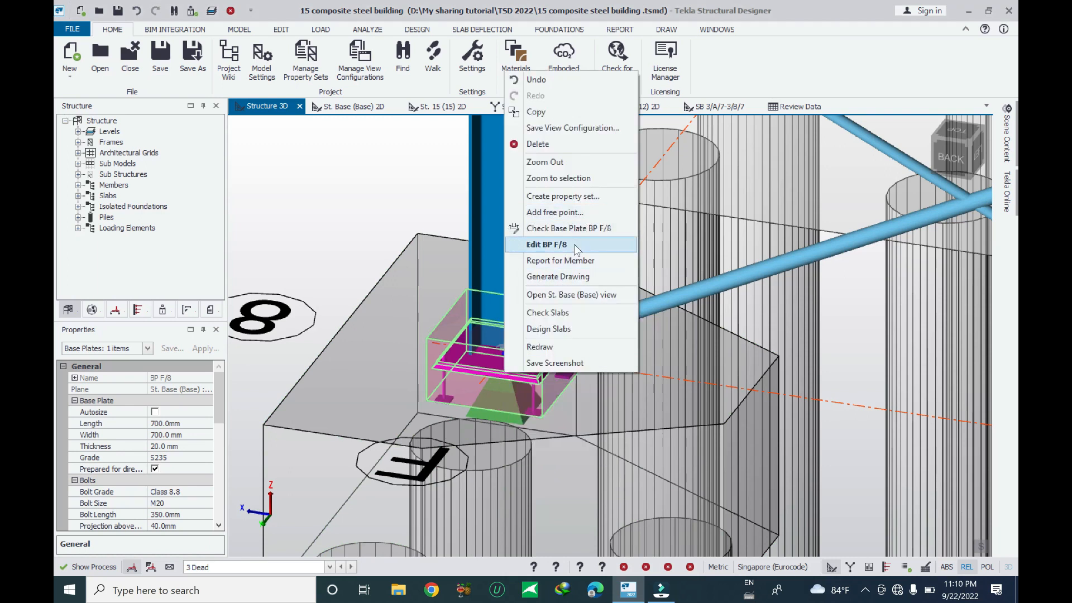
pyautogui.click(581, 229)
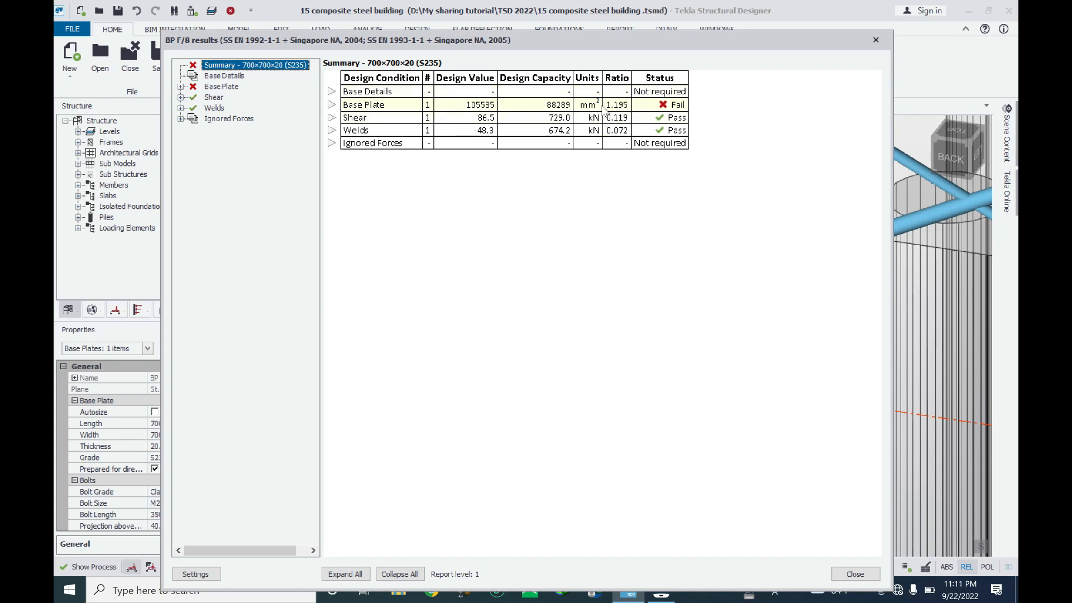
pyautogui.click(333, 105)
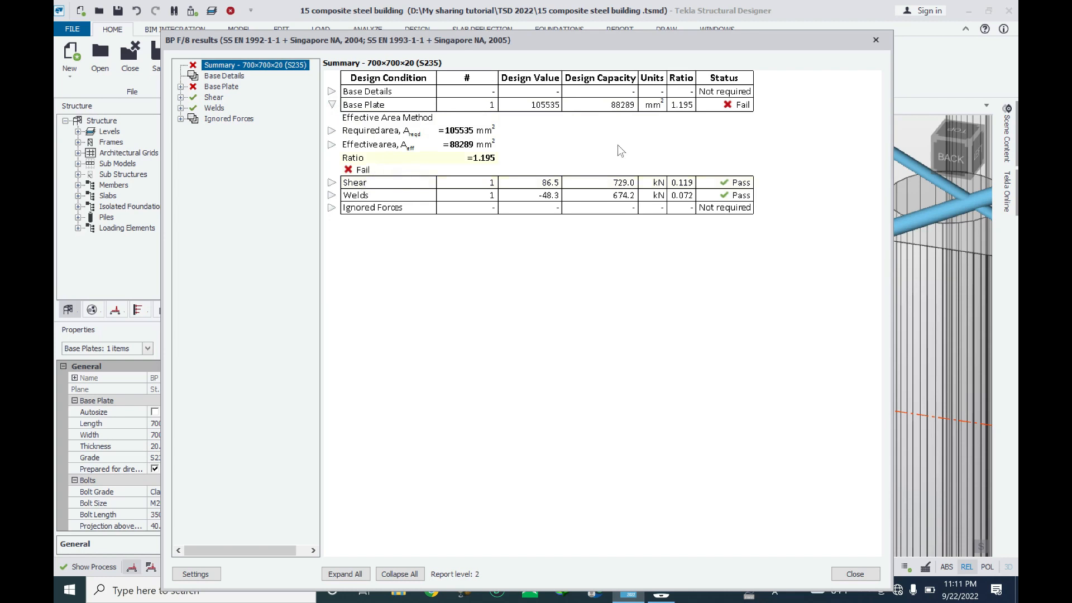
pyautogui.click(876, 39)
pyautogui.moveTo(515, 387)
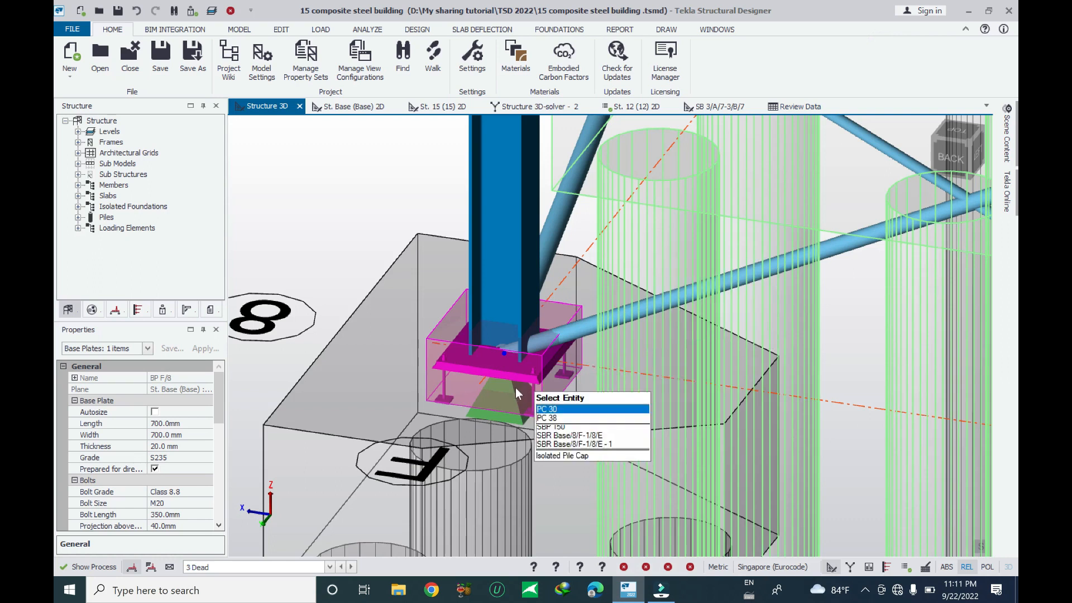
# Edit base plate BP F/8 again and re-enable Autosize for its dimensions
pyautogui.rightClick(478, 369)
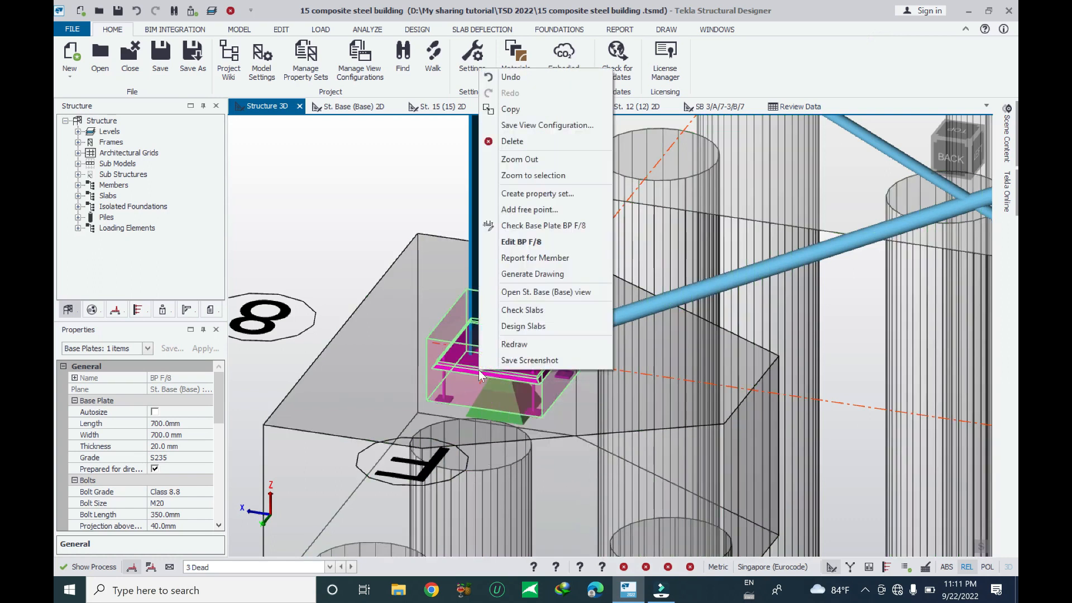
pyautogui.click(537, 242)
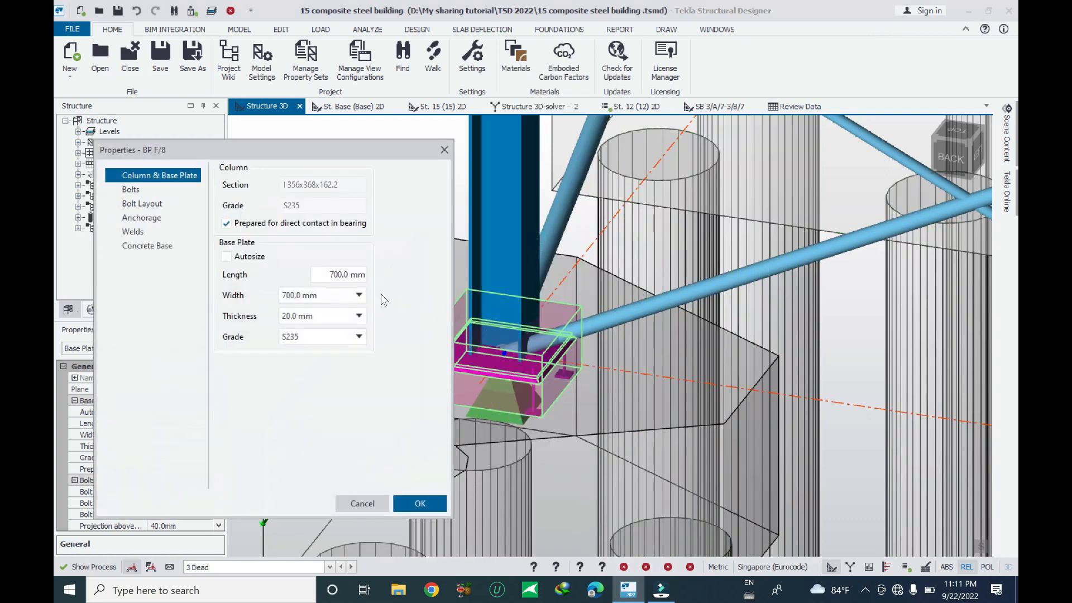
pyautogui.click(227, 257)
pyautogui.click(418, 503)
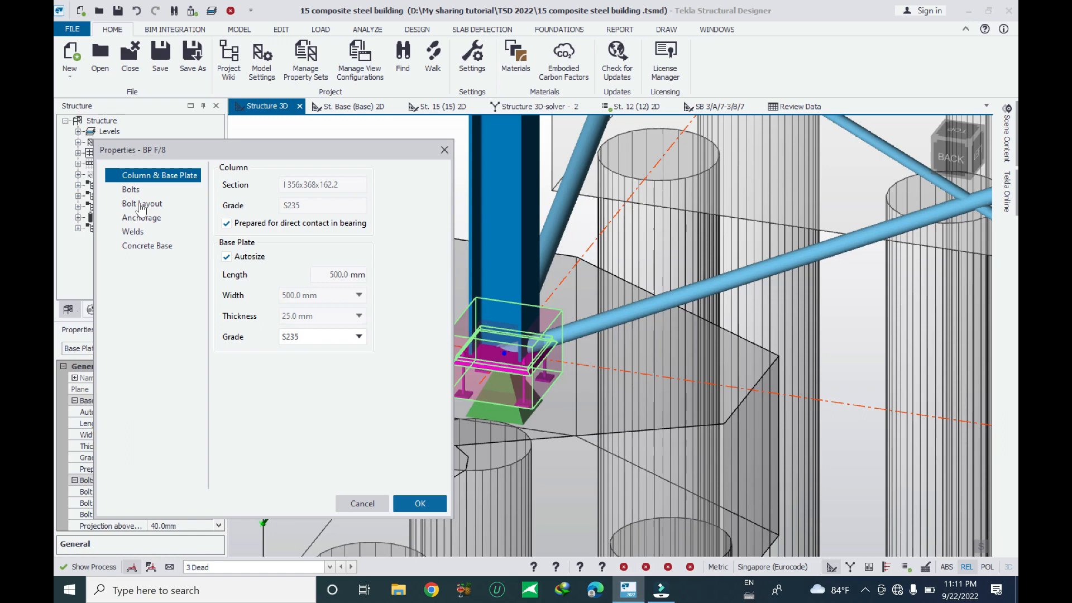
pyautogui.moveTo(476, 364)
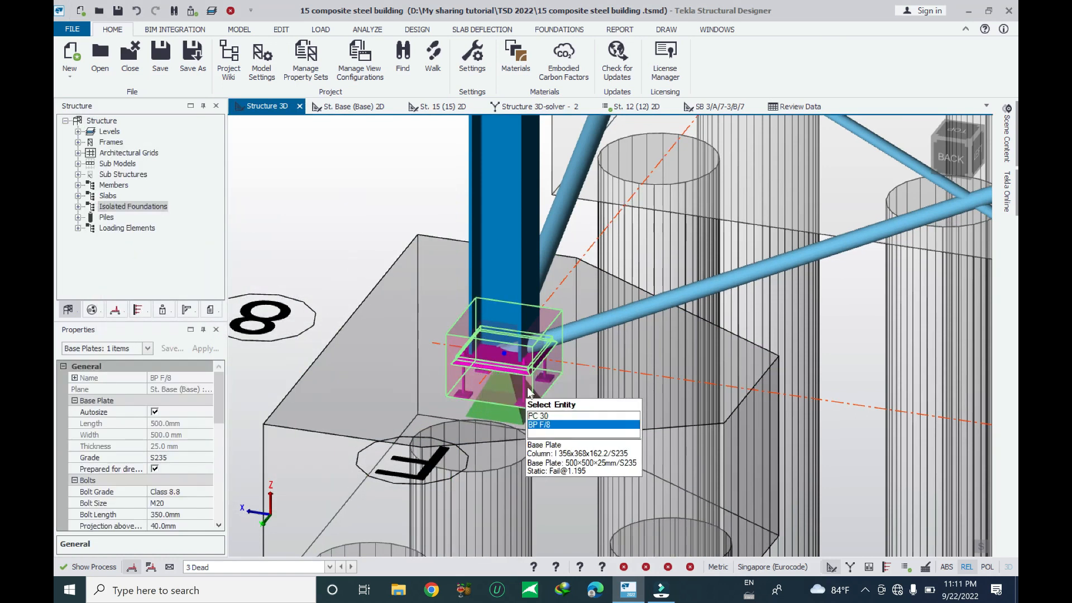
# Edit base plate BP F/8 and set its bolt grade to Class 4.6
pyautogui.scroll(2, 517, 386)
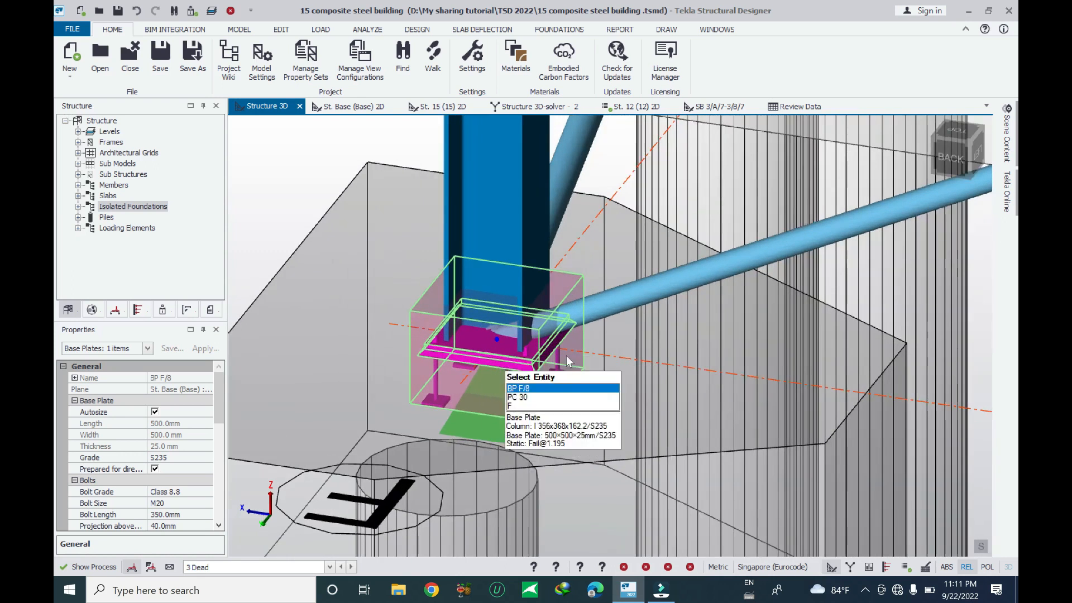
pyautogui.moveTo(478, 353); pyautogui.dragTo(478, 350, button='right')
pyautogui.rightClick(478, 350)
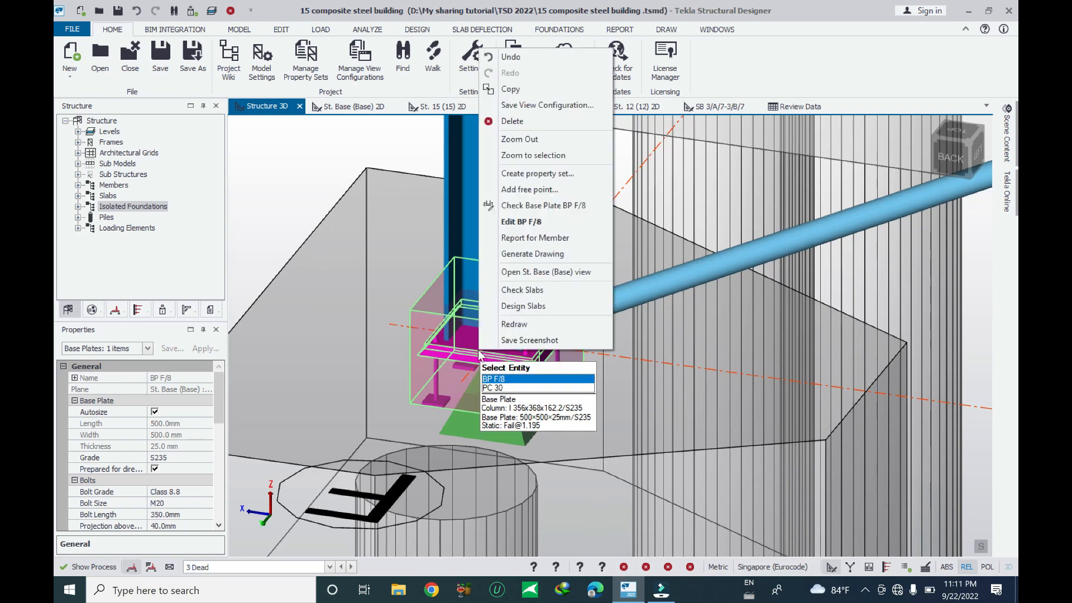
pyautogui.click(534, 222)
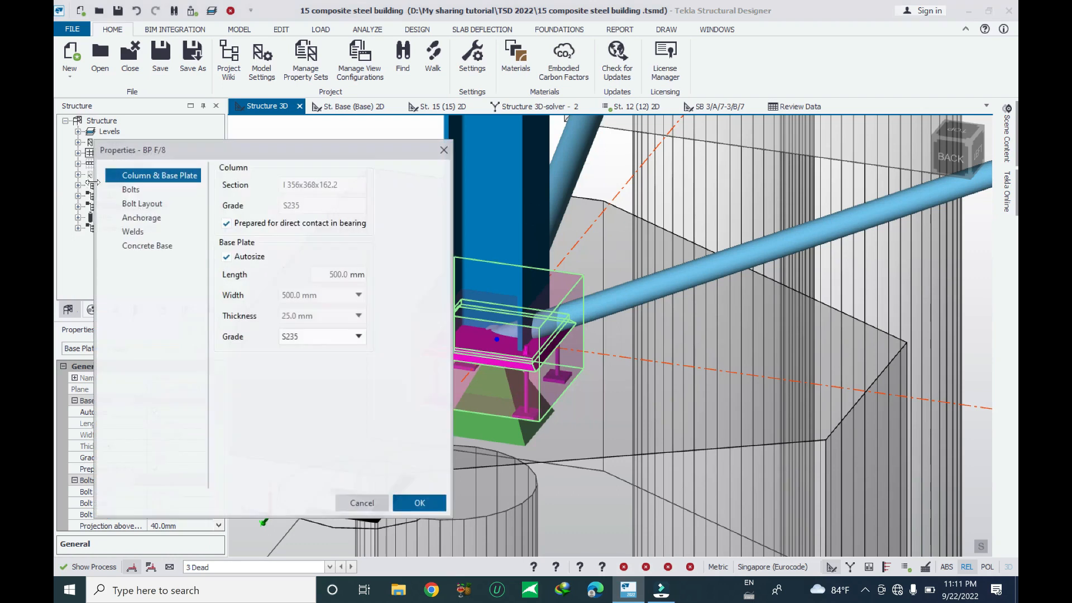
pyautogui.click(146, 190)
pyautogui.click(376, 190)
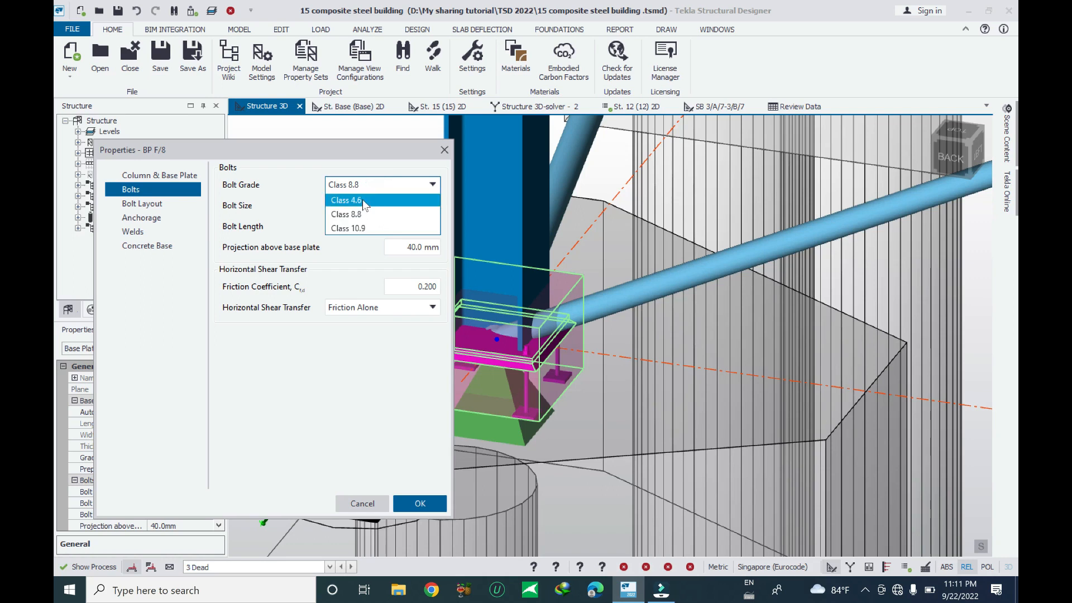
pyautogui.click(363, 201)
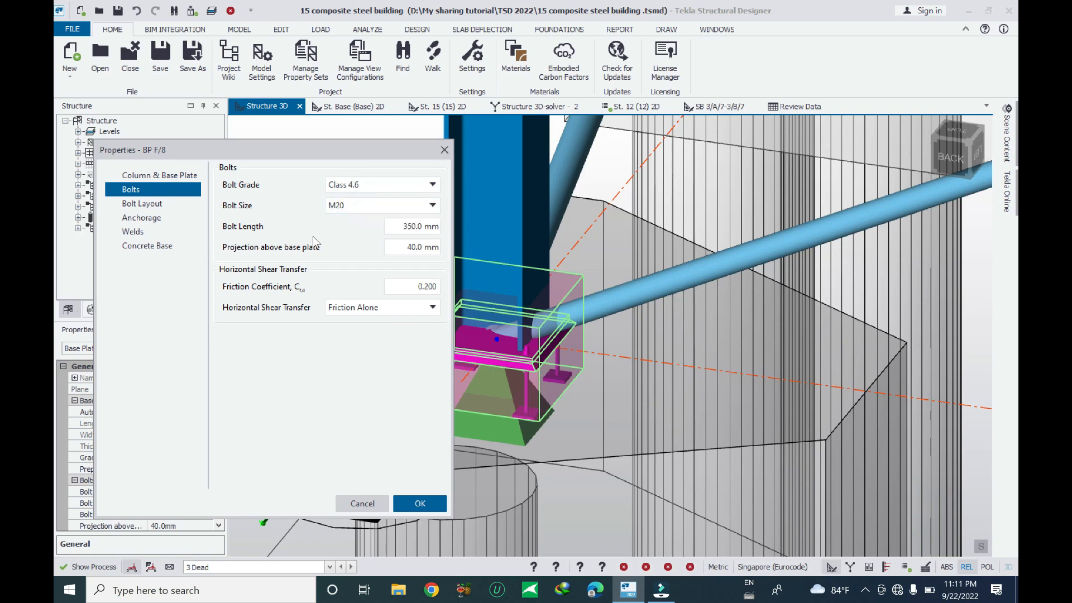
# Switch the bolt layout to Symmetrical Bolts with 2 bolt rows per flange and apply the changes
pyautogui.click(399, 226)
pyautogui.click(150, 205)
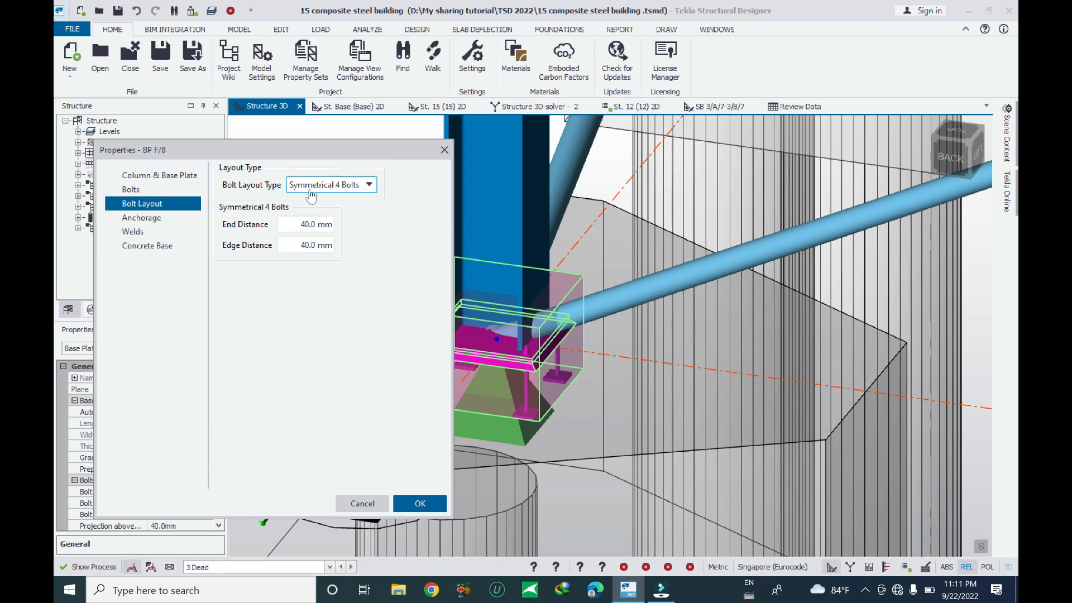
pyautogui.moveTo(347, 150); pyautogui.dragTo(293, 136)
pyautogui.click(303, 174)
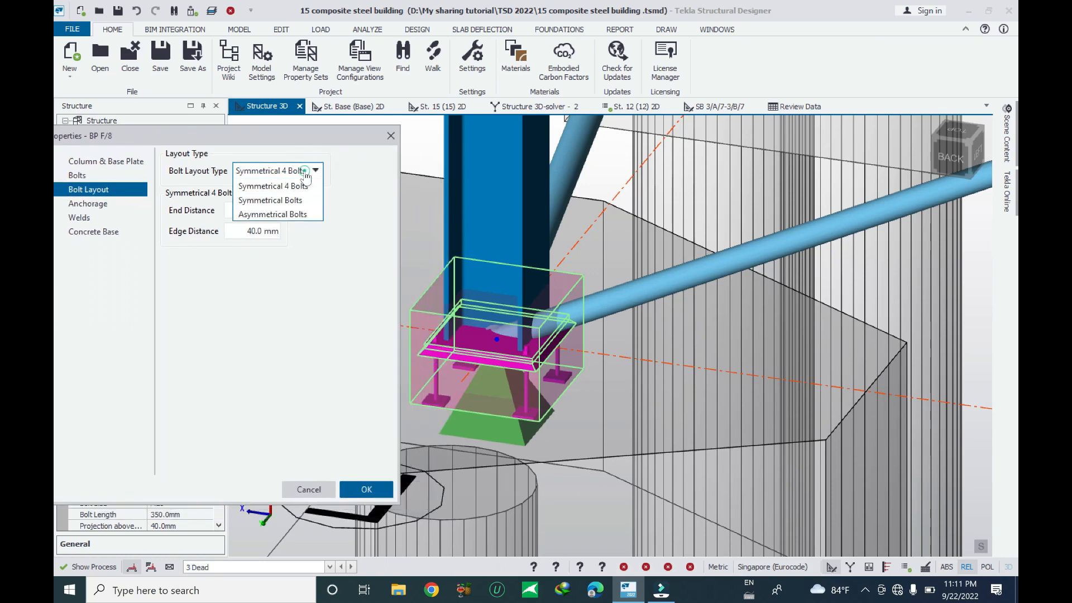
pyautogui.click(273, 201)
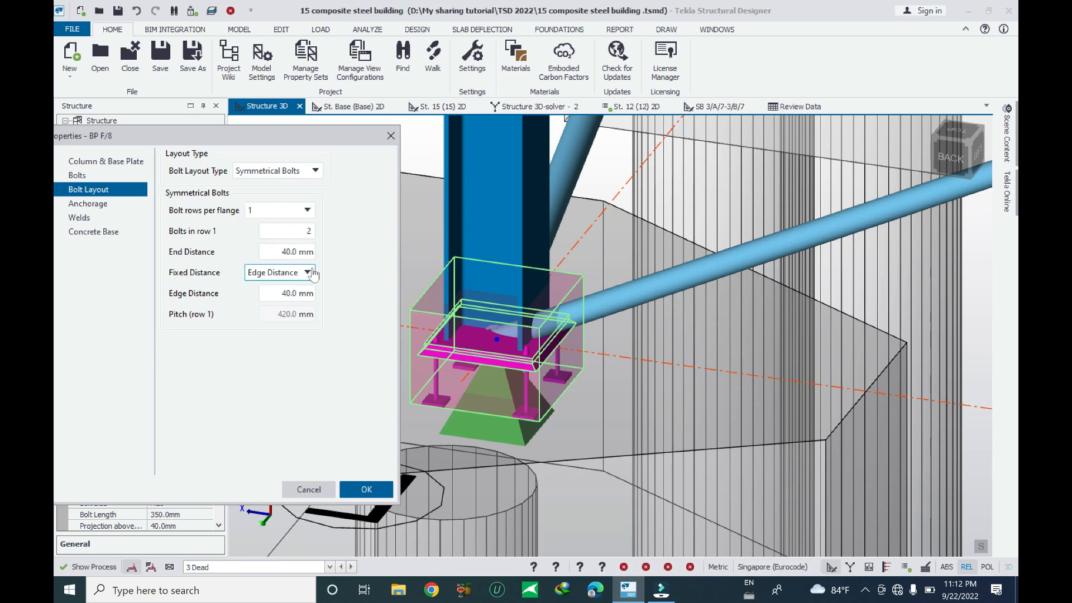
pyautogui.click(303, 212)
pyautogui.click(273, 237)
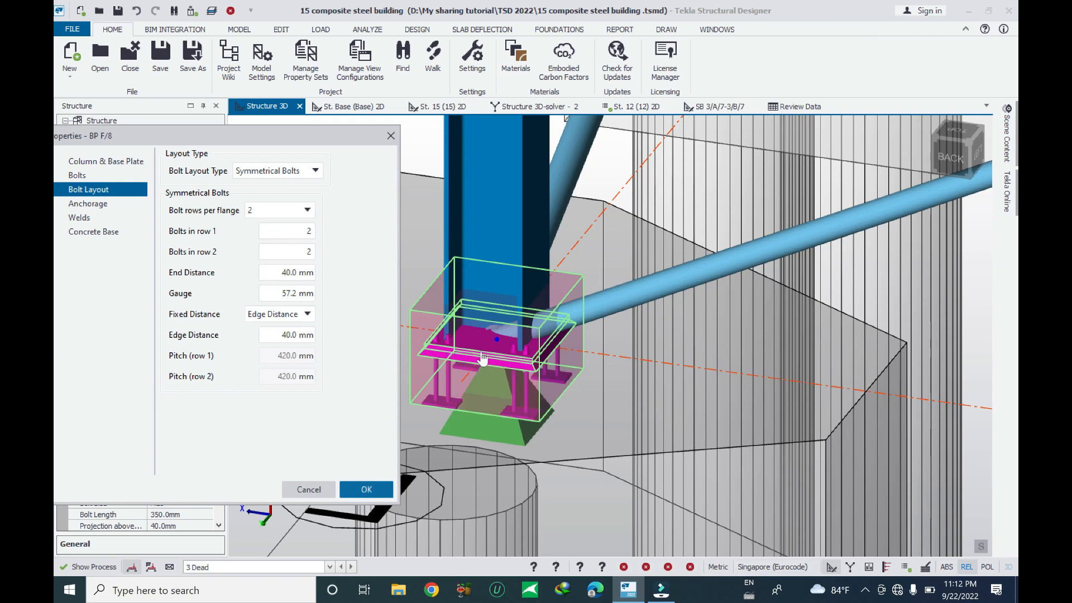
pyautogui.click(366, 490)
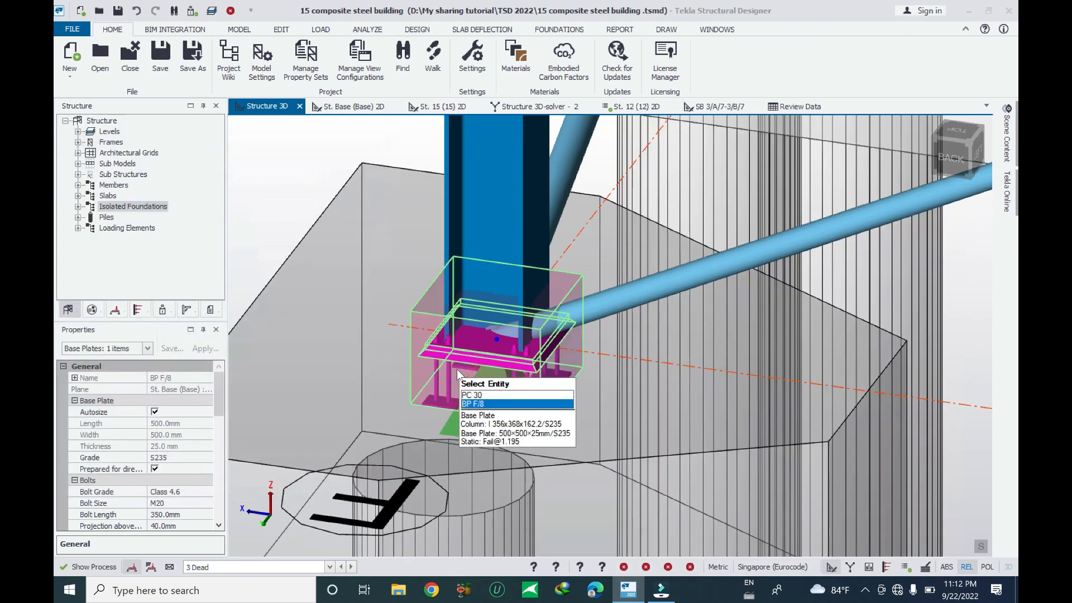
# Edit base plate BP F/8 again and inspect the flange and web weld types and leg lengths
pyautogui.moveTo(659, 413); pyautogui.dragTo(443, 407, button='middle')
pyautogui.scroll(5, 444, 406)
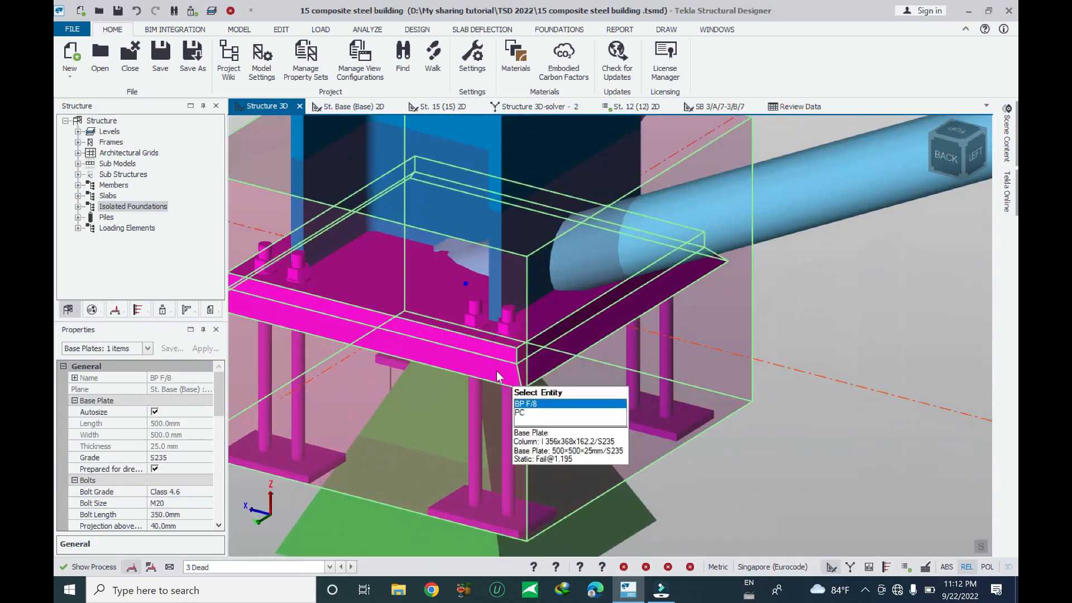
pyautogui.moveTo(453, 359); pyautogui.dragTo(464, 363, button='middle')
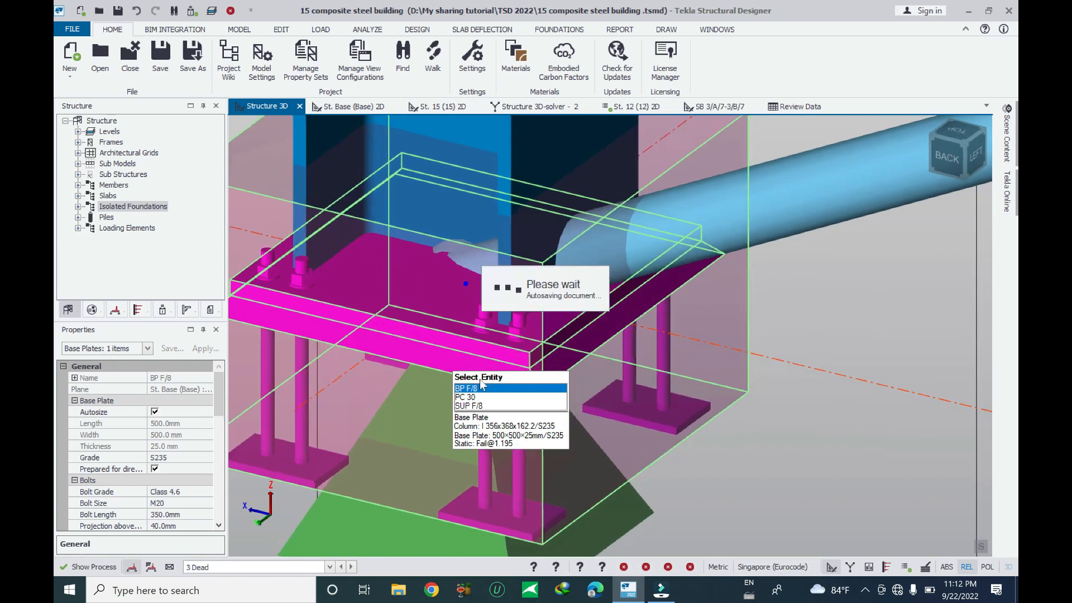
pyautogui.scroll(-3, 503, 395)
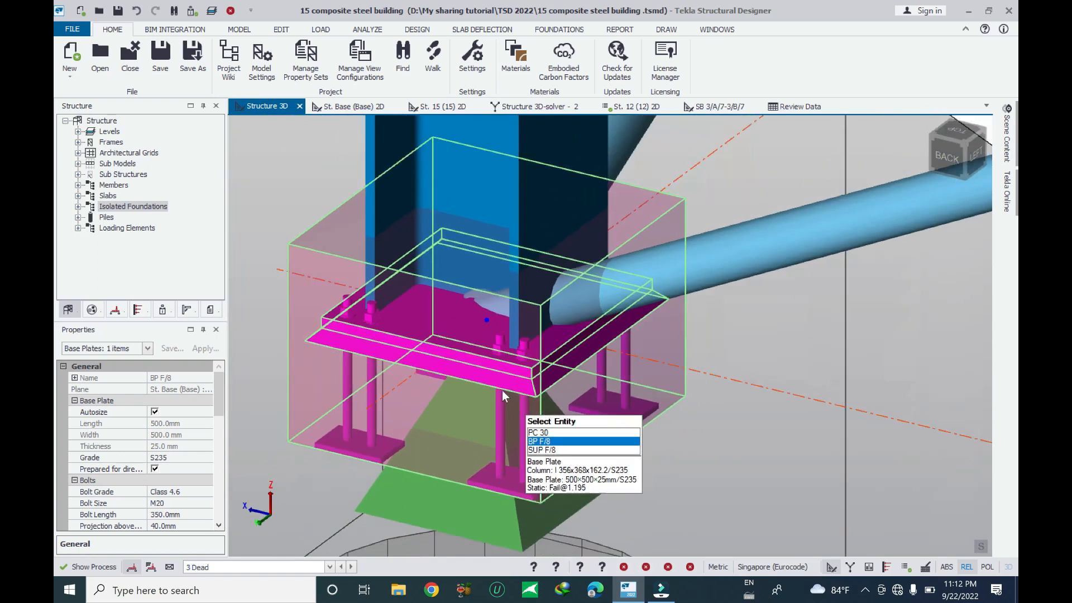
pyautogui.rightClick(463, 364)
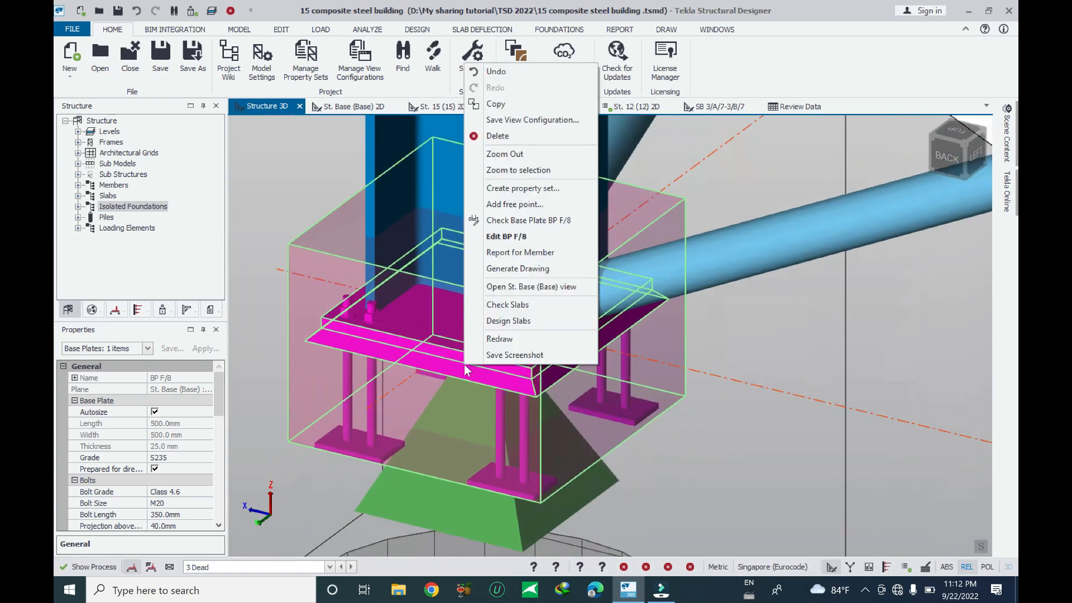
pyautogui.click(506, 236)
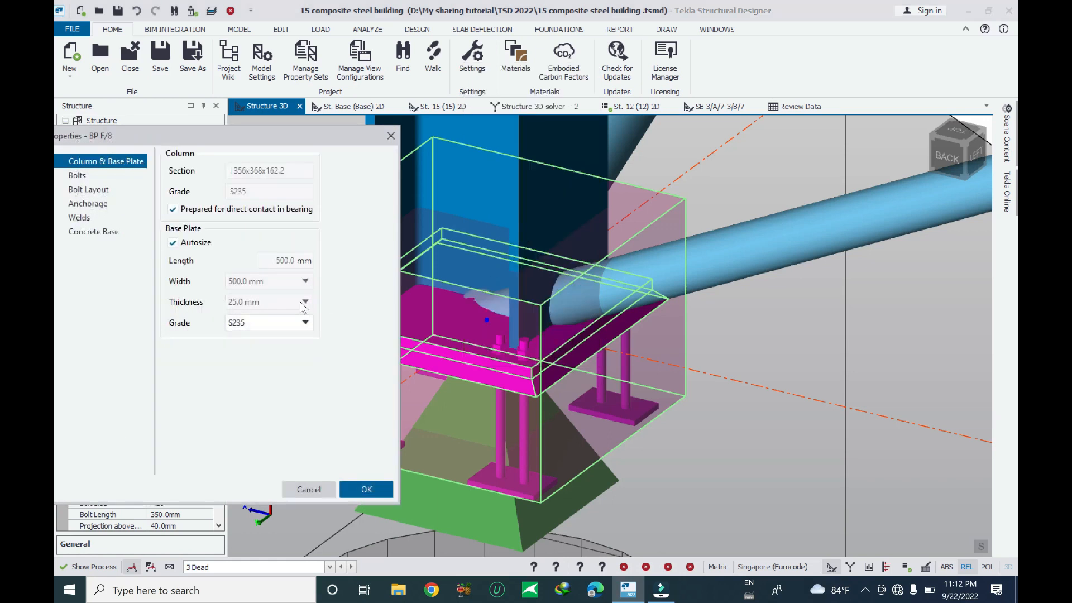
pyautogui.click(85, 217)
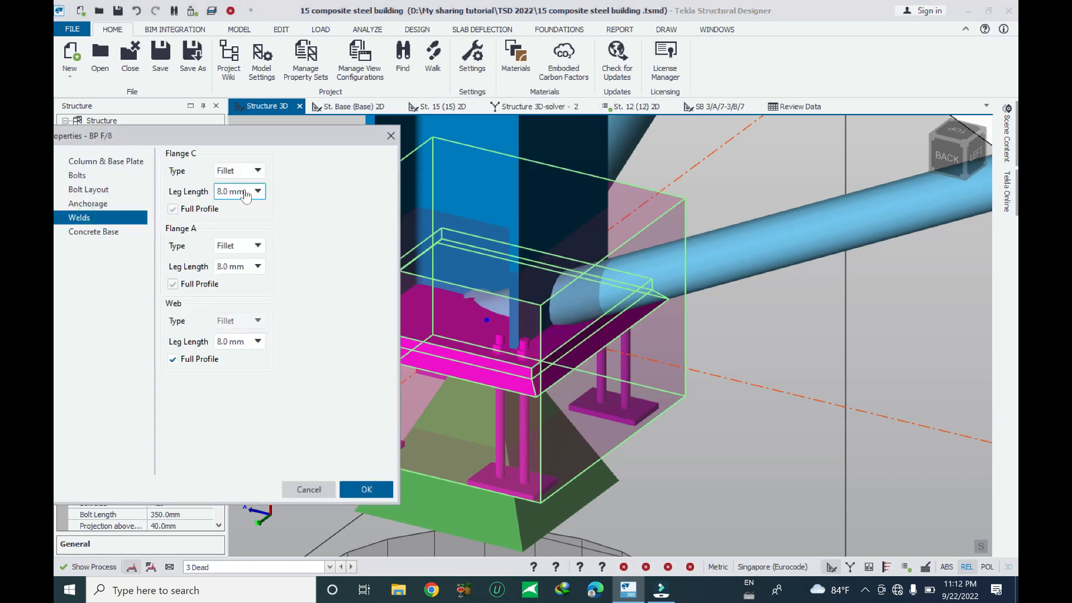
pyautogui.click(254, 172)
pyautogui.click(297, 194)
pyautogui.click(252, 346)
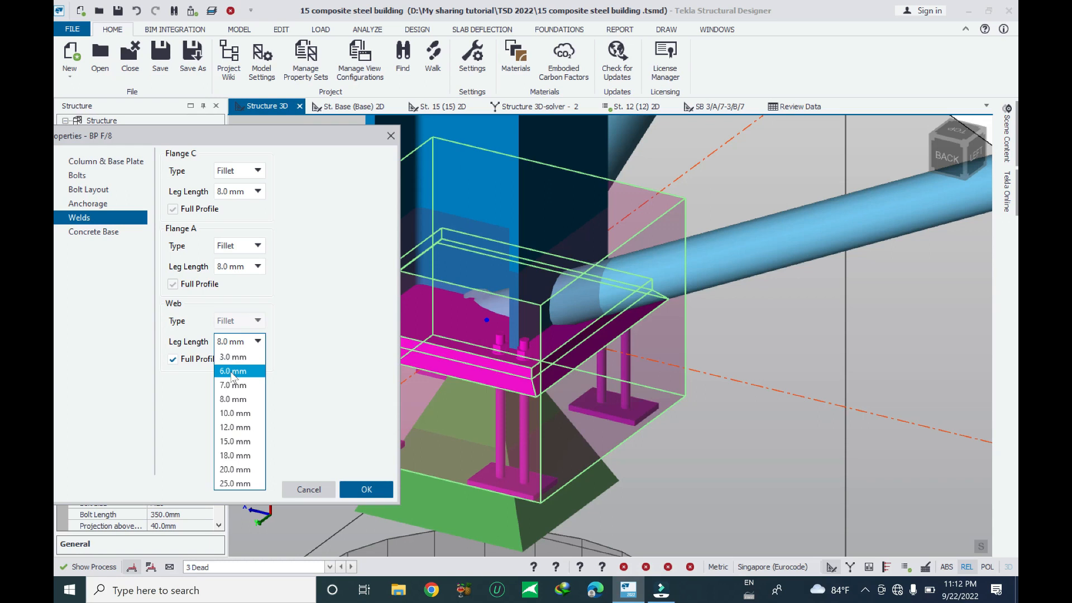
# Set the concrete base grout space to 30 mm
pyautogui.click(99, 243)
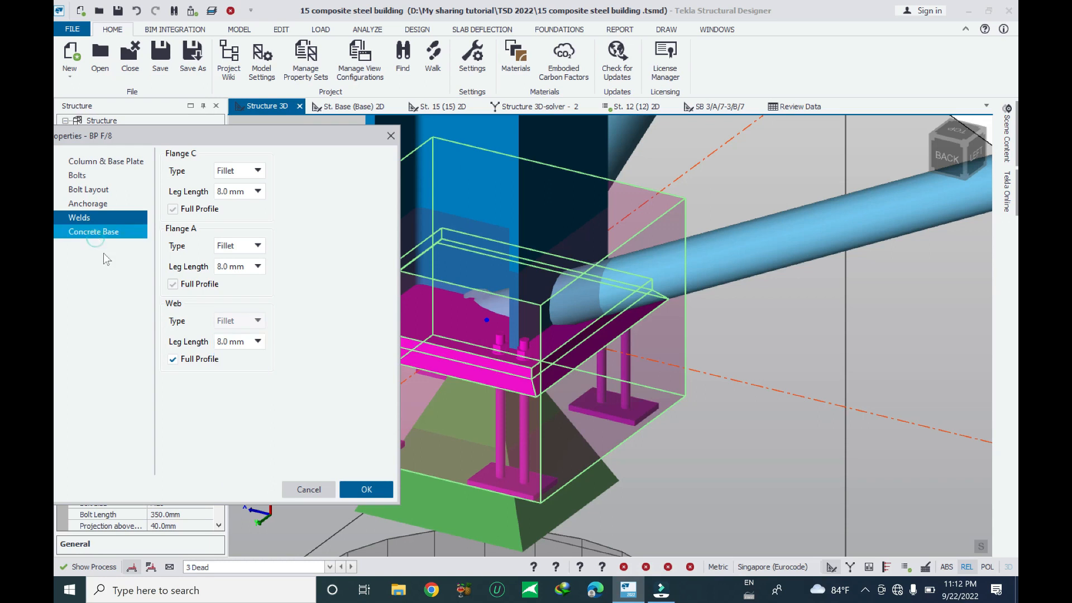
pyautogui.click(224, 274)
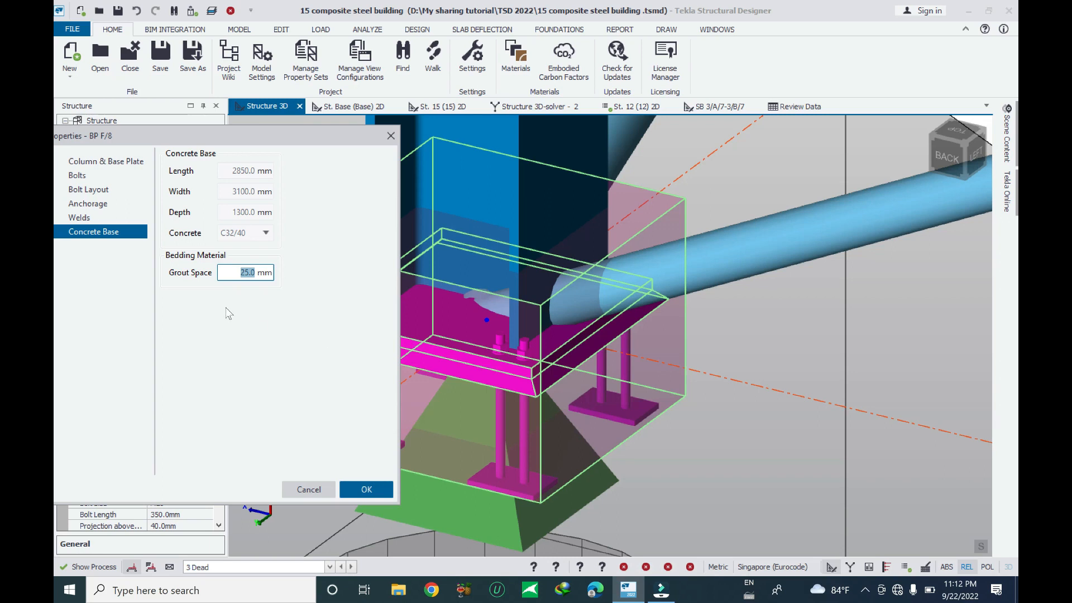
pyautogui.write('30')
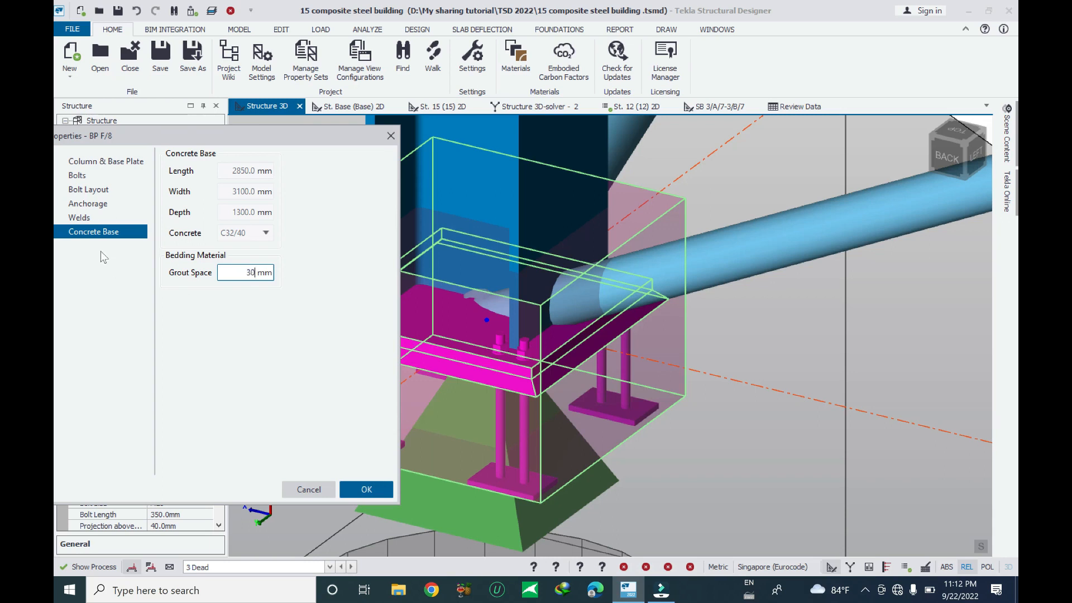
# Change the bolt layout back to Symmetrical 4 Bolts and apply the changes
pyautogui.click(102, 204)
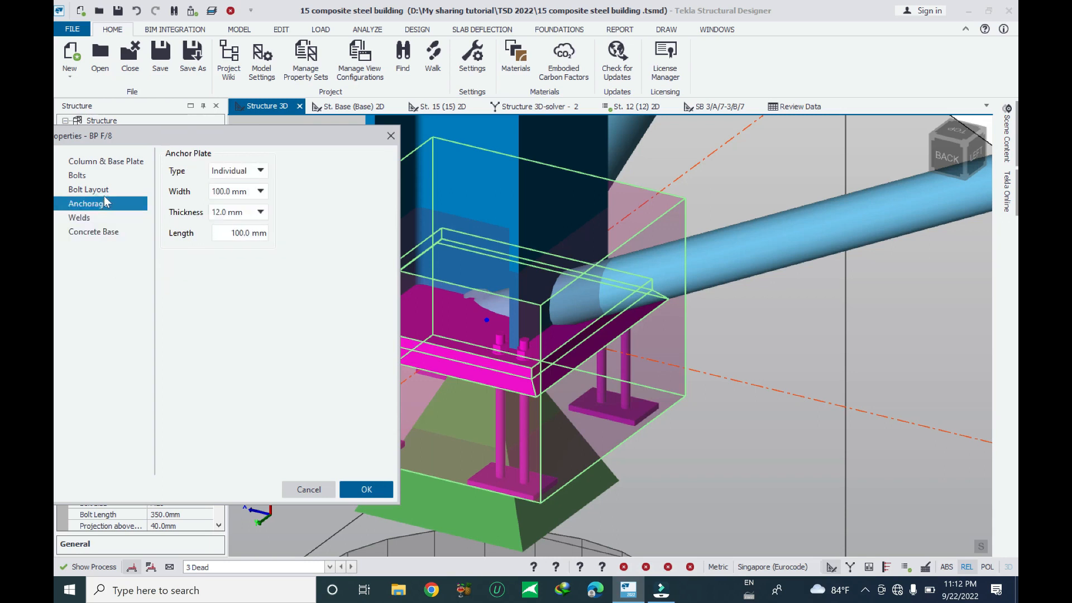
pyautogui.click(101, 190)
pyautogui.click(282, 171)
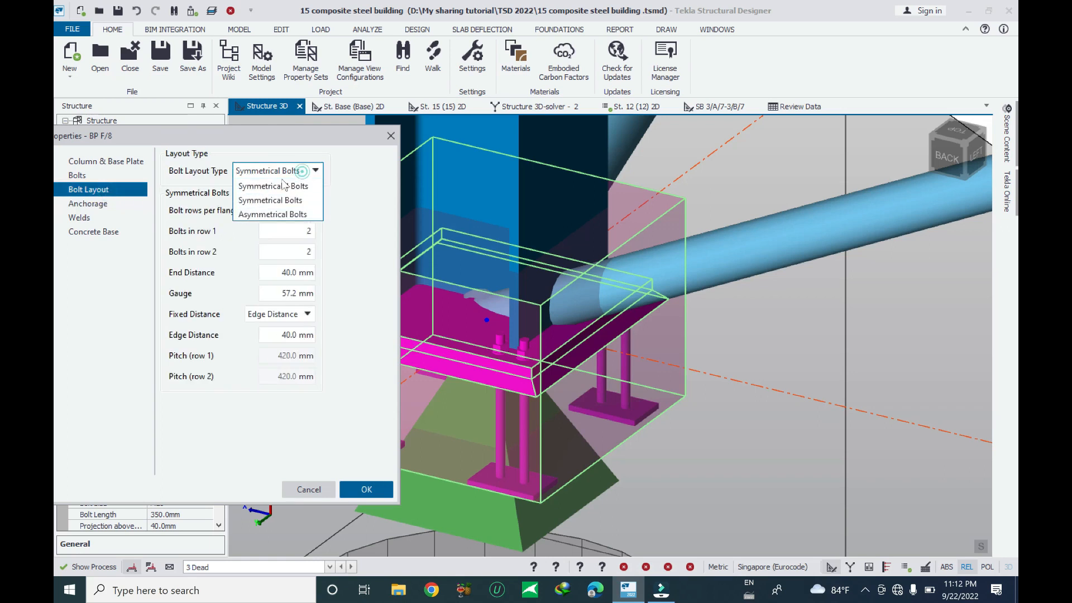
pyautogui.click(283, 186)
pyautogui.click(371, 491)
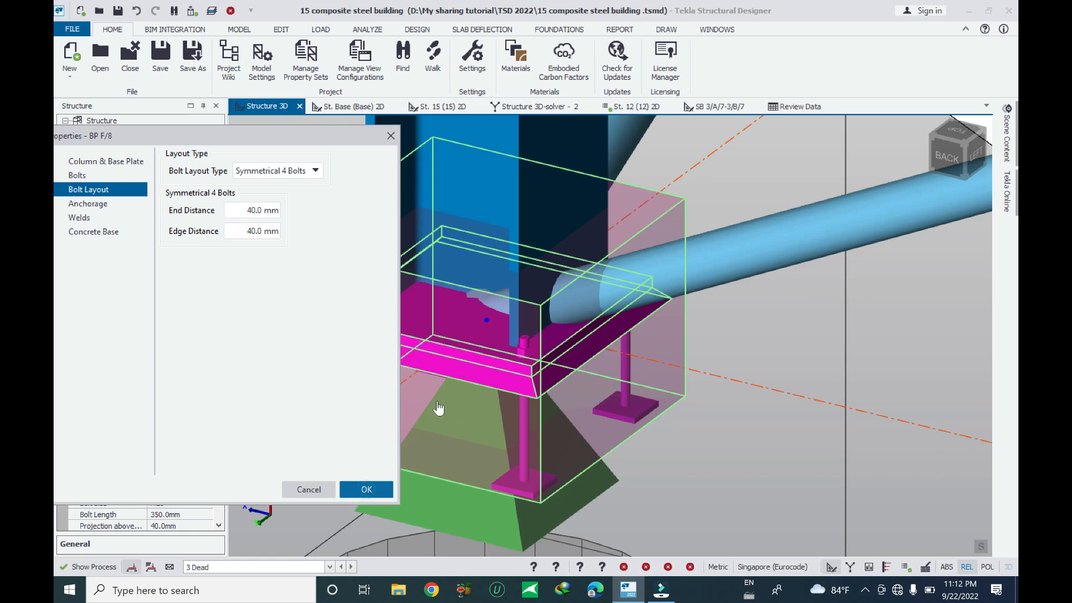
pyautogui.click(366, 490)
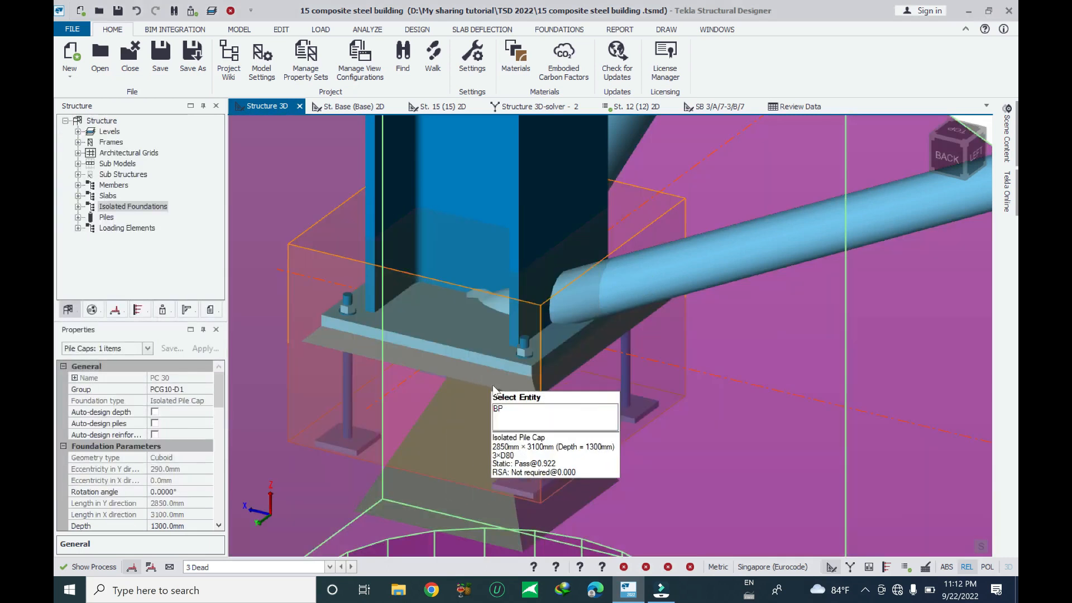
# Re-run the base plate check on BP F/8 and close the results
pyautogui.click(498, 363)
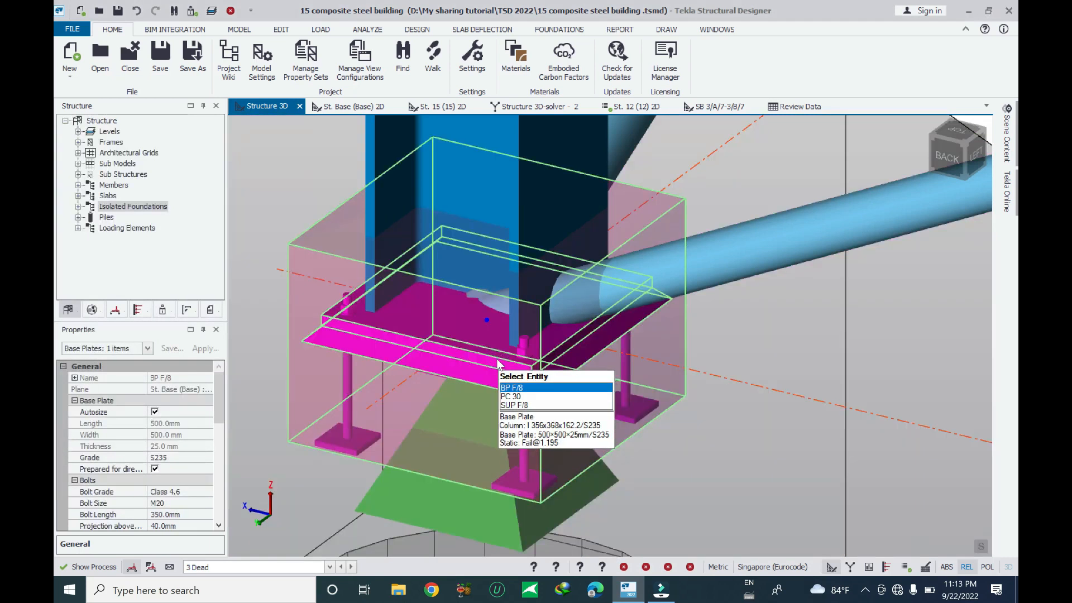
pyautogui.rightClick(498, 363)
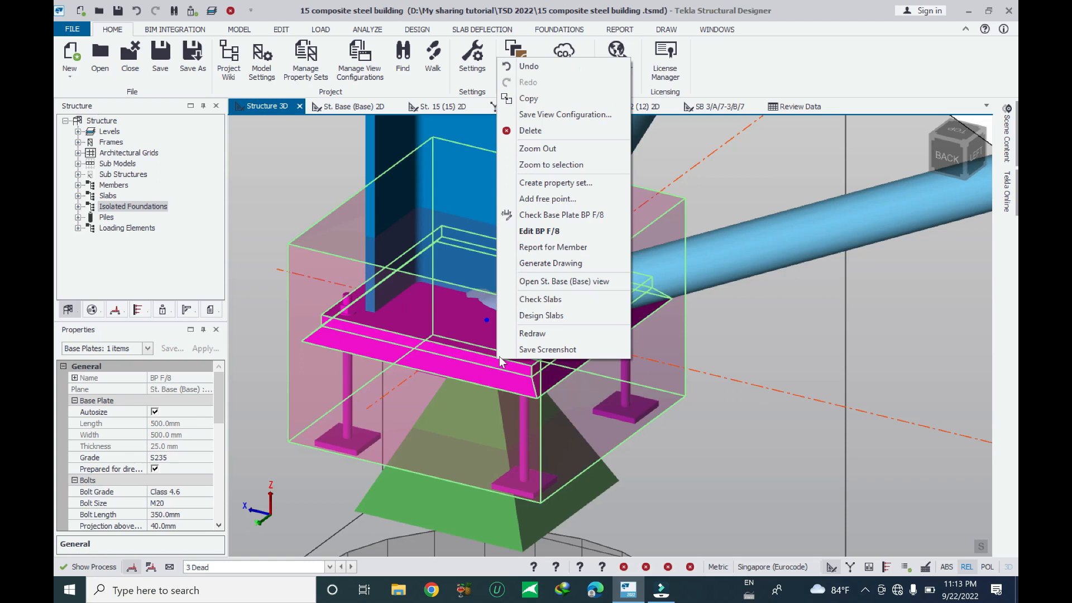
pyautogui.click(561, 216)
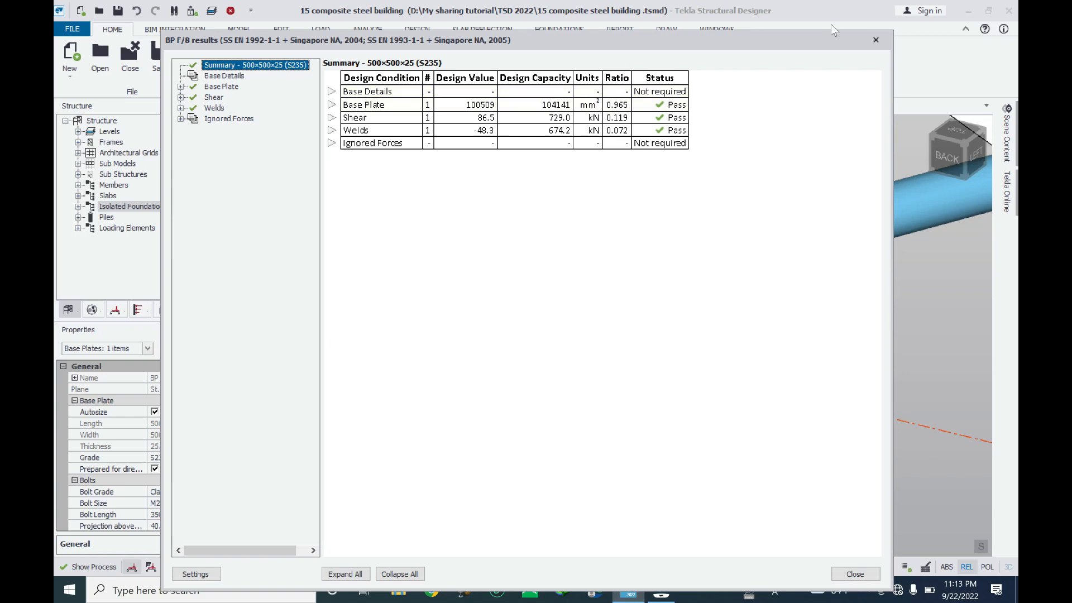
pyautogui.click(875, 40)
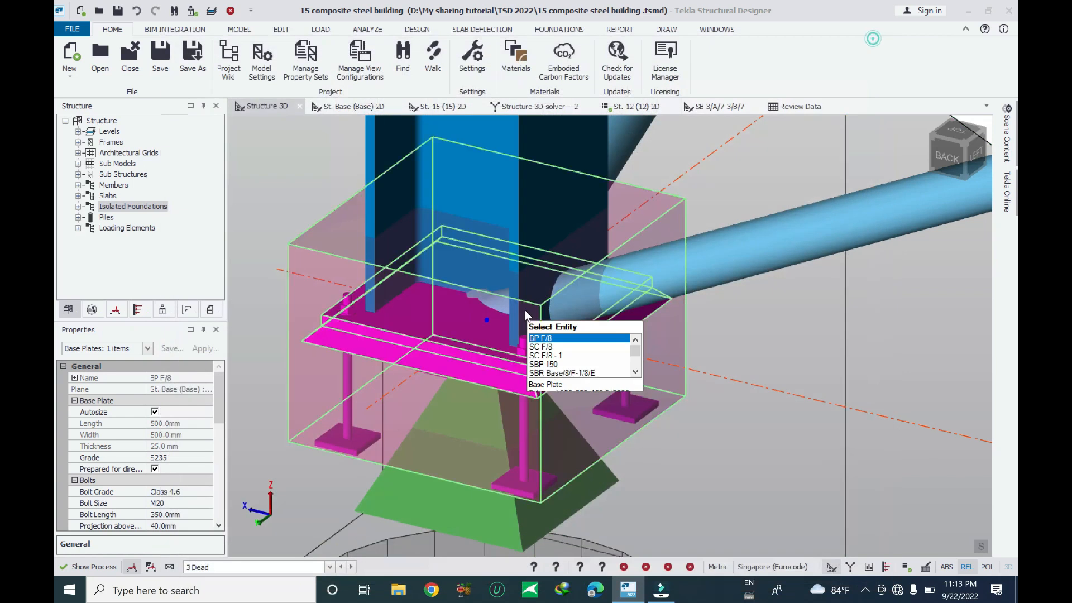
# Open the member report for base plate BP F/8 and scroll through its drawings and check summary
pyautogui.rightClick(468, 363)
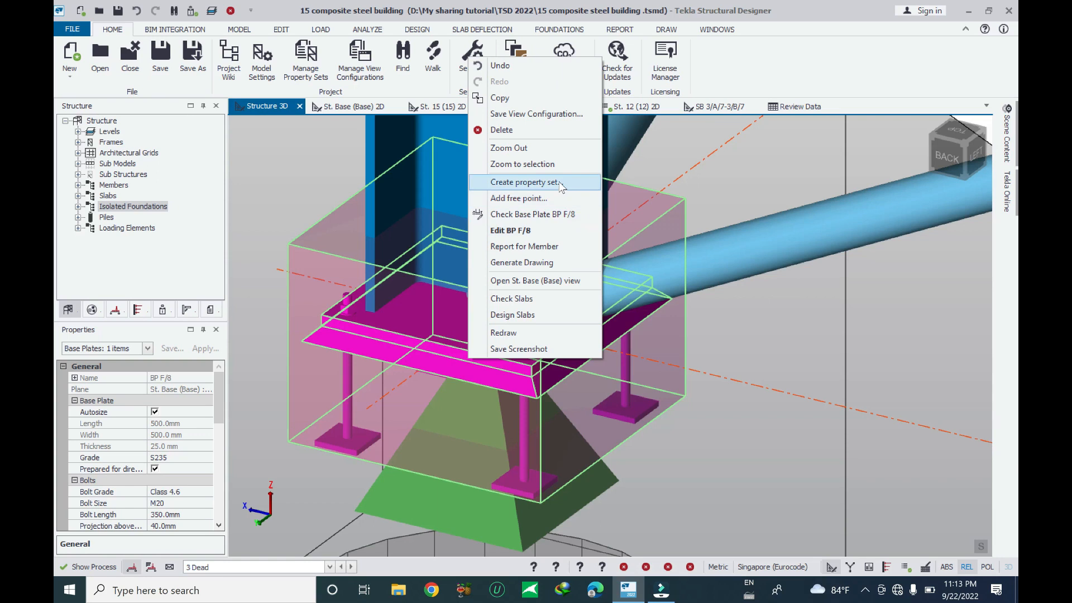
pyautogui.click(546, 250)
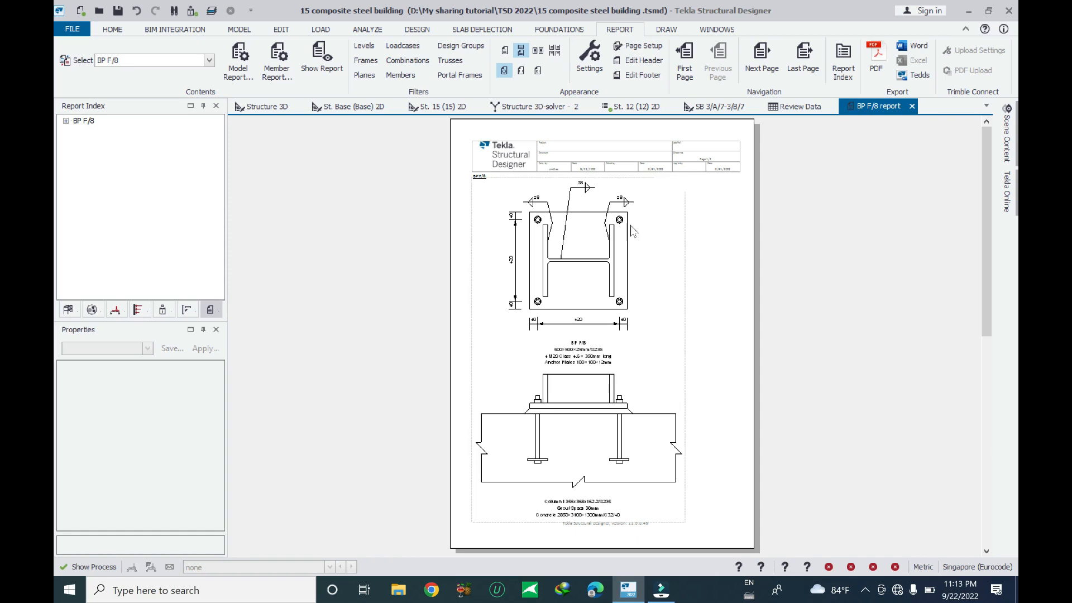
pyautogui.keyDown('ctrl'); pyautogui.scroll(2, 578, 202); pyautogui.keyUp('ctrl')
pyautogui.keyDown('ctrl'); pyautogui.scroll(1, 565, 225); pyautogui.keyUp('ctrl')
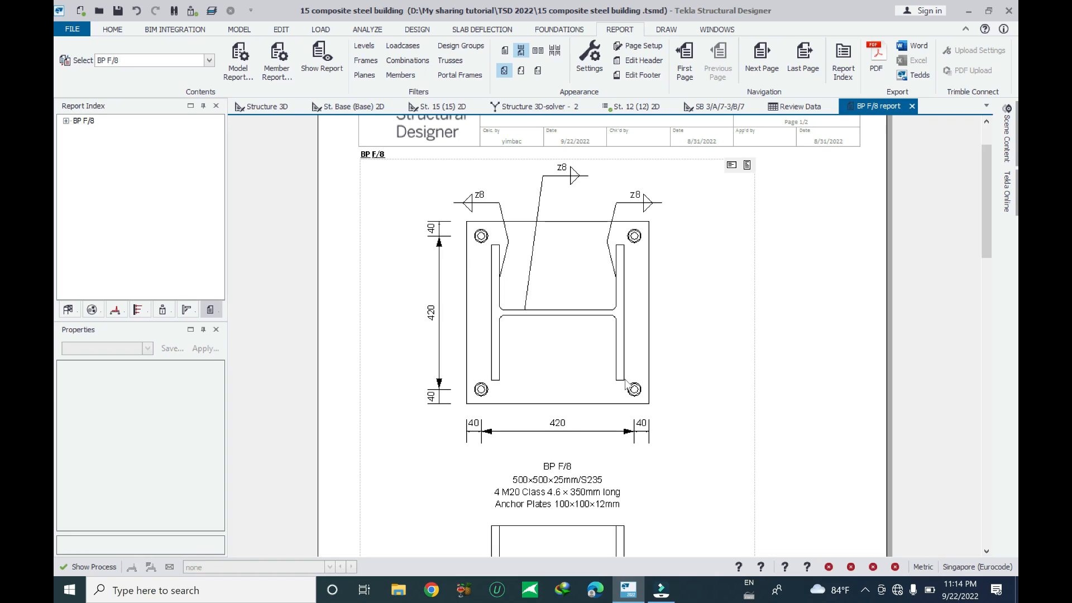
pyautogui.scroll(-2, 628, 384)
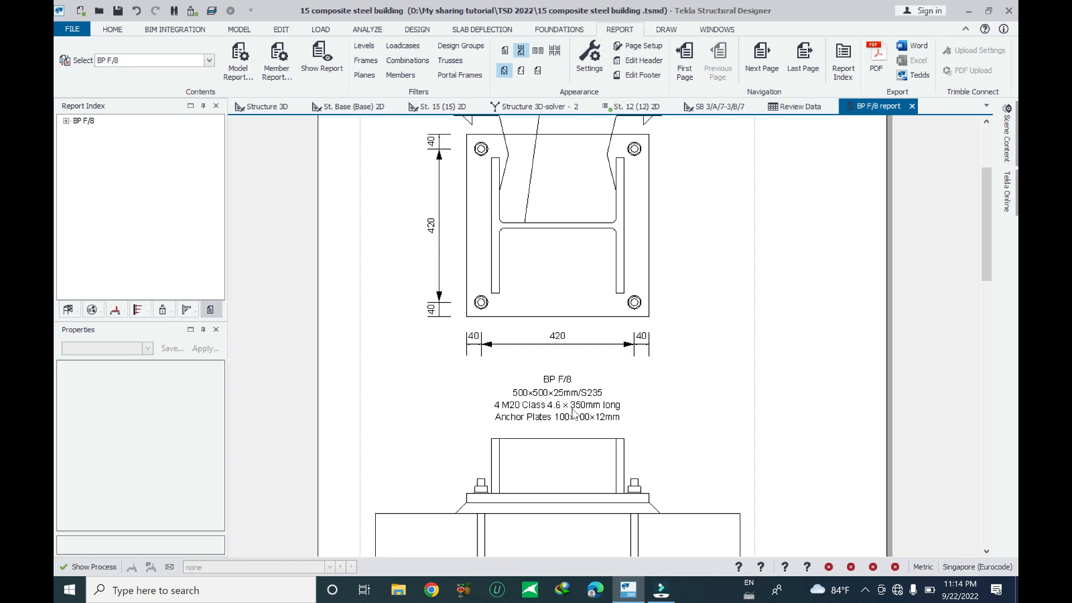
pyautogui.scroll(-3, 614, 413)
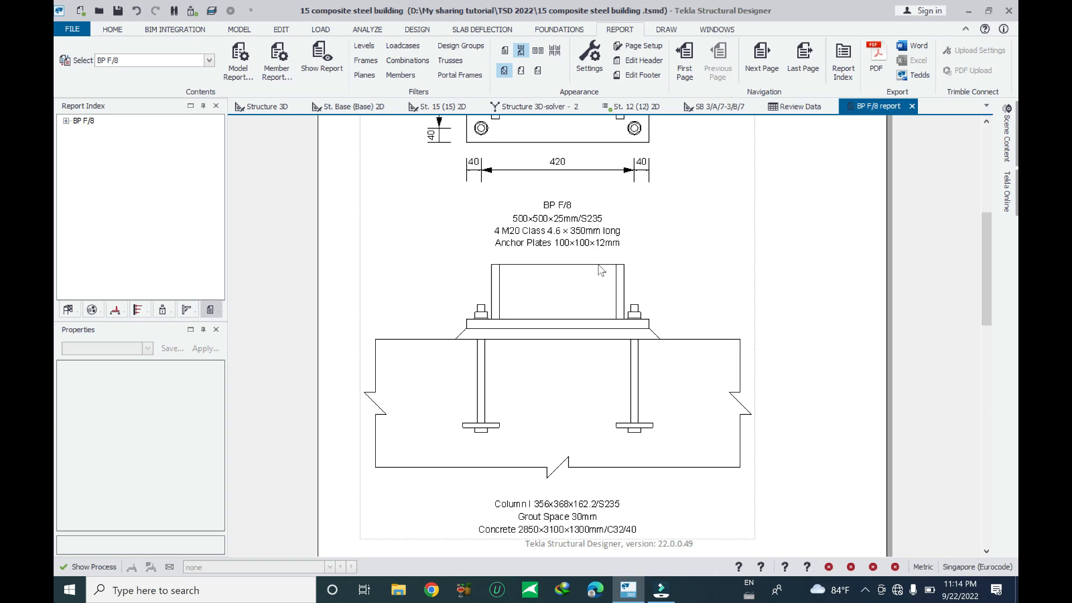
pyautogui.scroll(5, 602, 272)
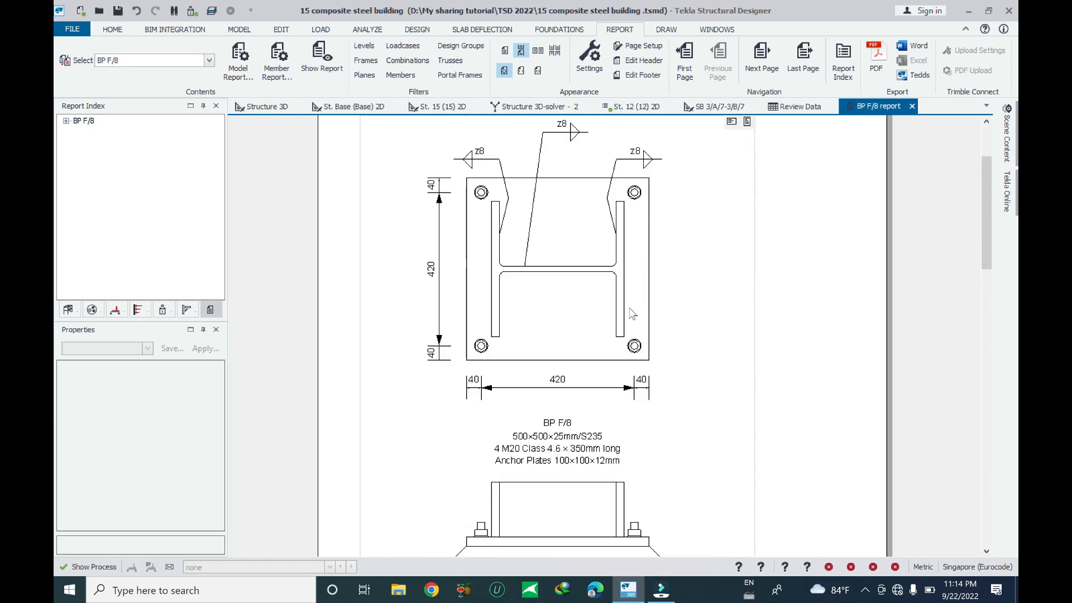
pyautogui.scroll(-10, 635, 309)
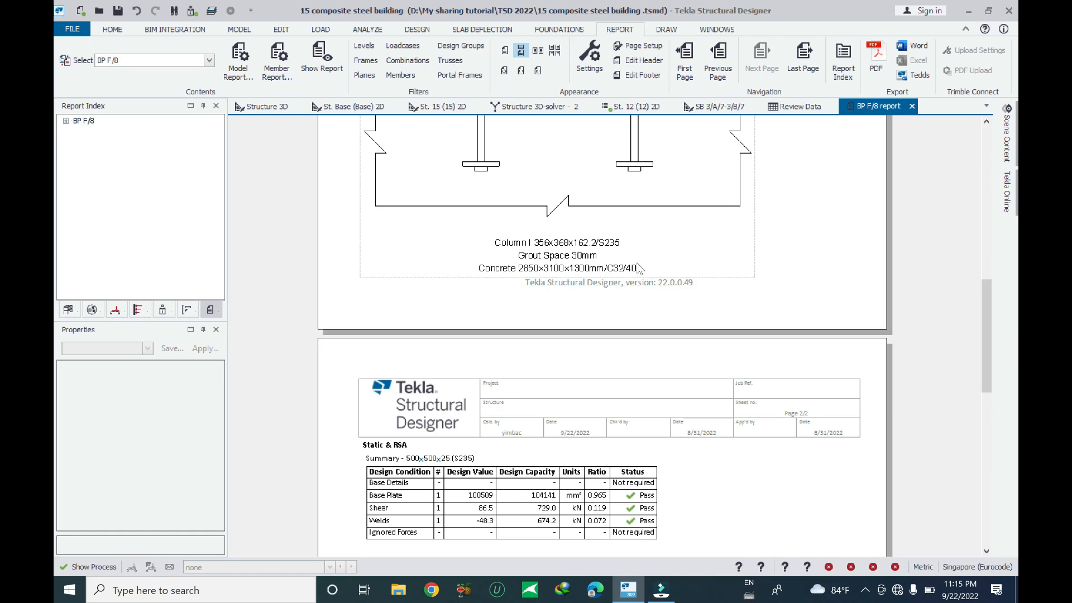
# Scroll to the end of the BP F/8 member report and close the report
pyautogui.scroll(-3, 662, 313)
pyautogui.scroll(-2, 637, 345)
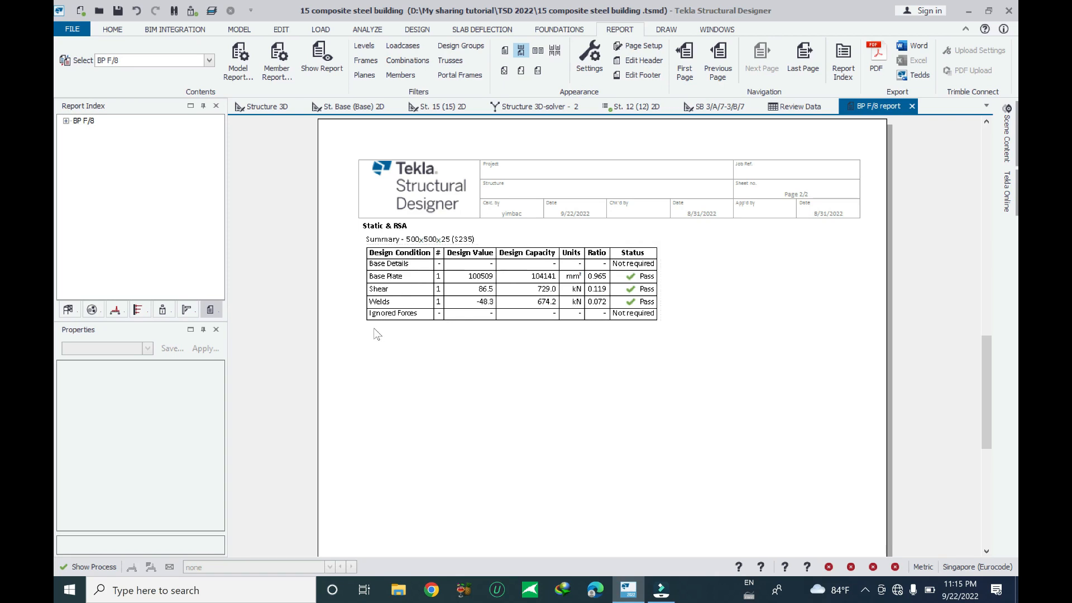
pyautogui.scroll(-3, 631, 329)
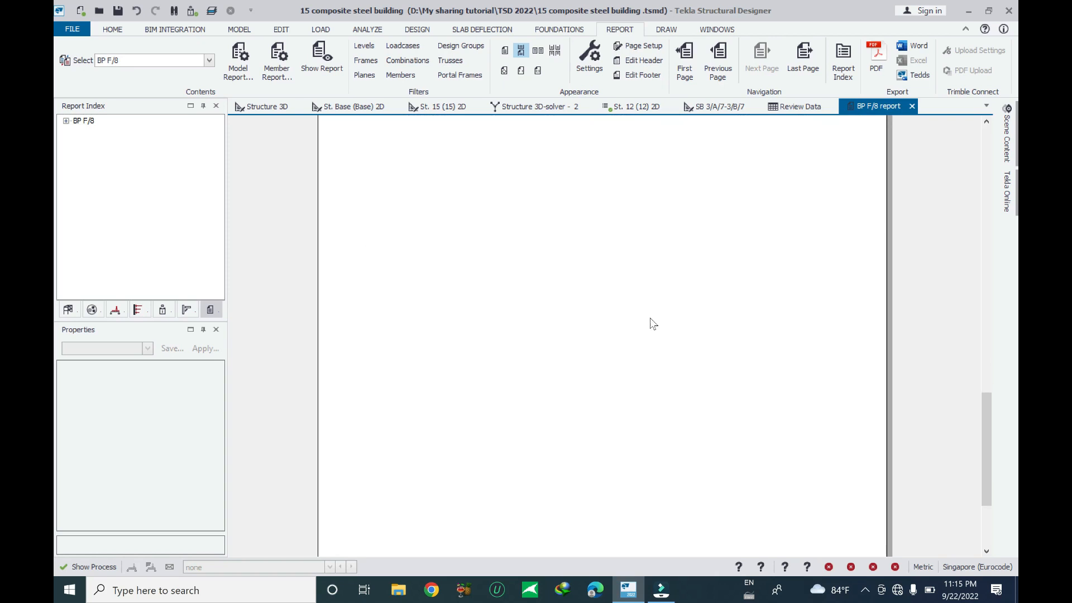
pyautogui.scroll(5, 674, 314)
pyautogui.click(912, 106)
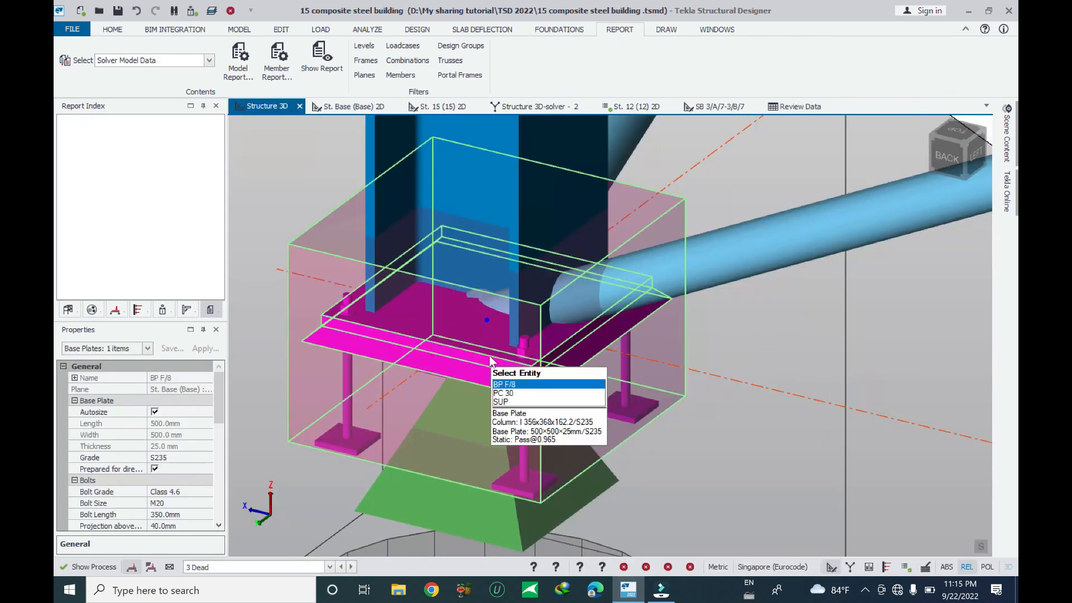
# Generate a DXF detailing drawing of base plate BP F/8 at a scale of 1:10
pyautogui.rightClick(491, 361)
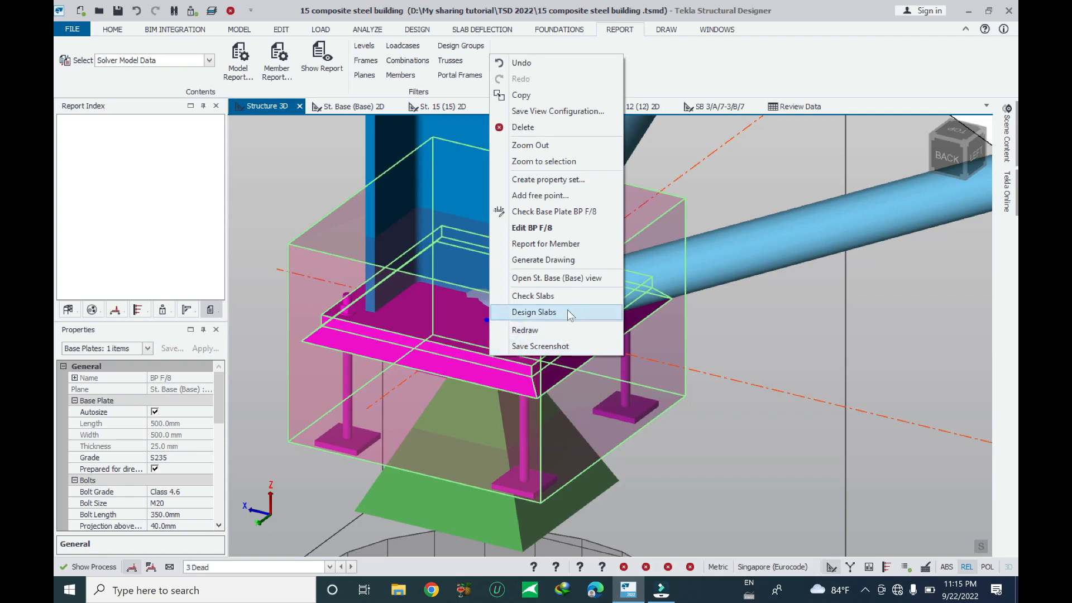
pyautogui.click(581, 261)
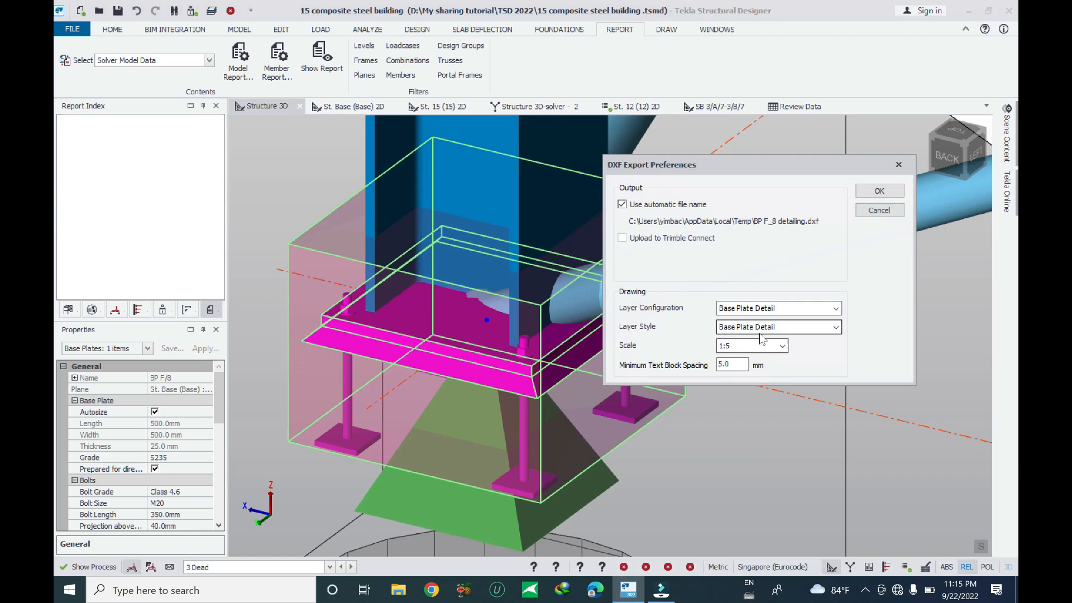
pyautogui.click(760, 346)
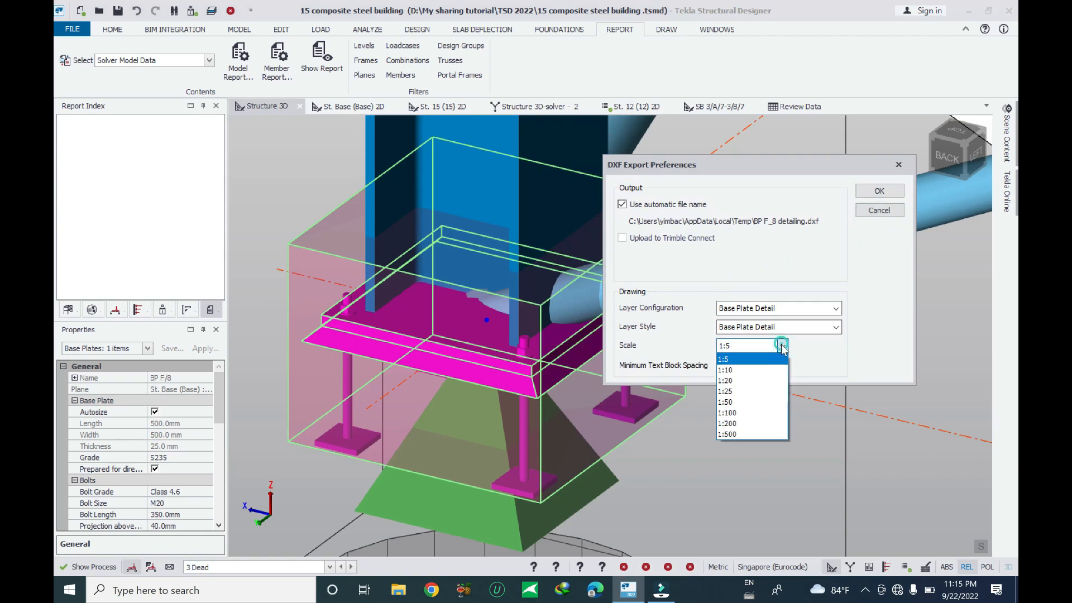
pyautogui.click(757, 371)
pyautogui.click(880, 191)
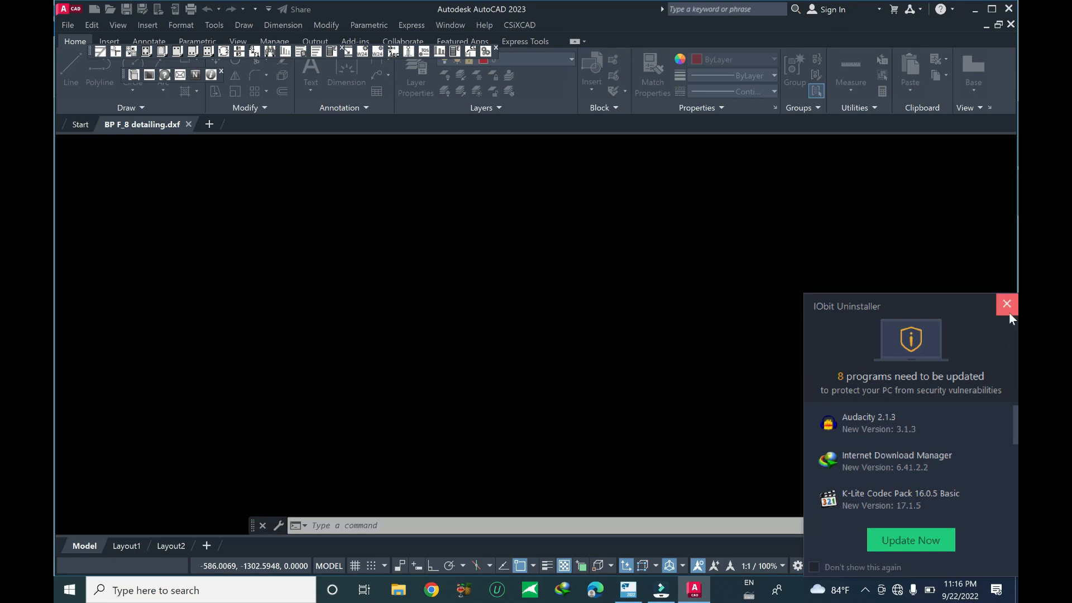
# Examine the exported base plate drawing's plan, dimensions, labels and section views in AutoCAD
pyautogui.click(1008, 312)
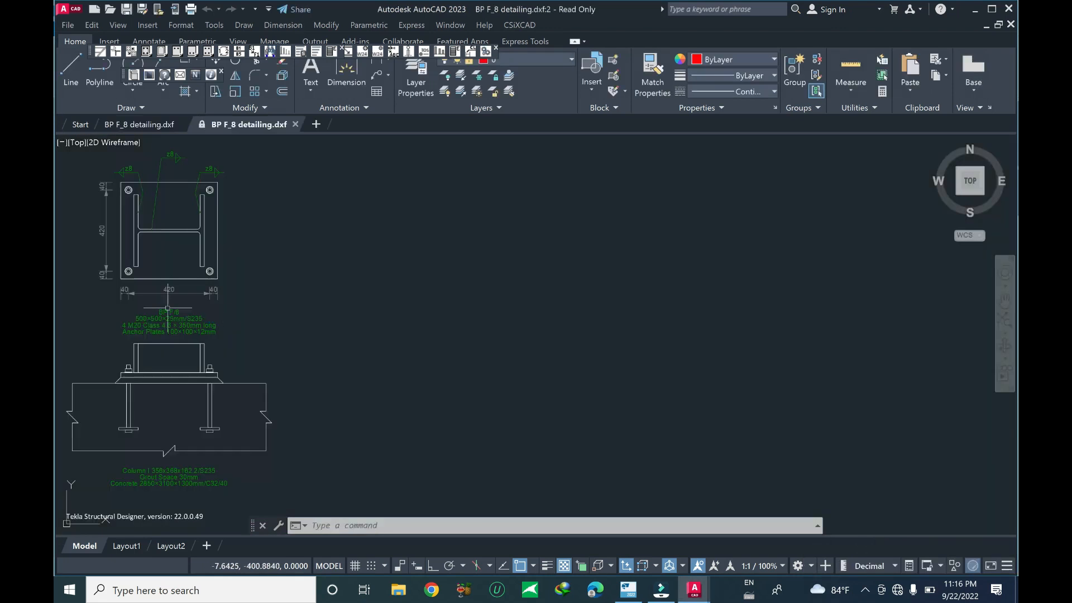
pyautogui.moveTo(310, 295)
pyautogui.mouseDown(button='middle')
pyautogui.moveTo(476, 293)
pyautogui.moveTo(570, 273)
pyautogui.mouseUp(button='middle')
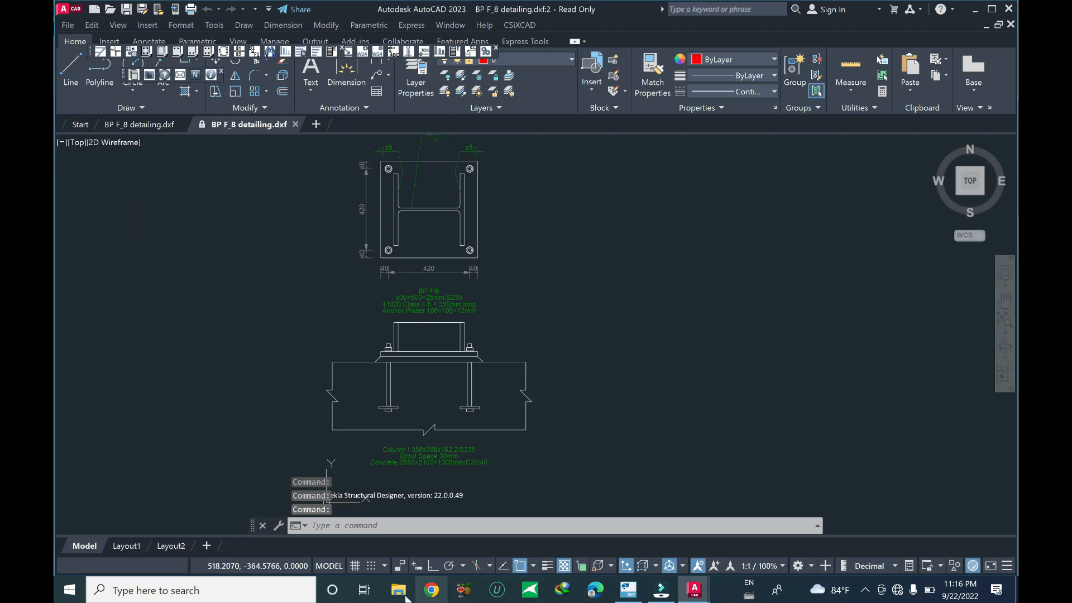
pyautogui.scroll(-6, 395, 363)
pyautogui.scroll(2, 483, 382)
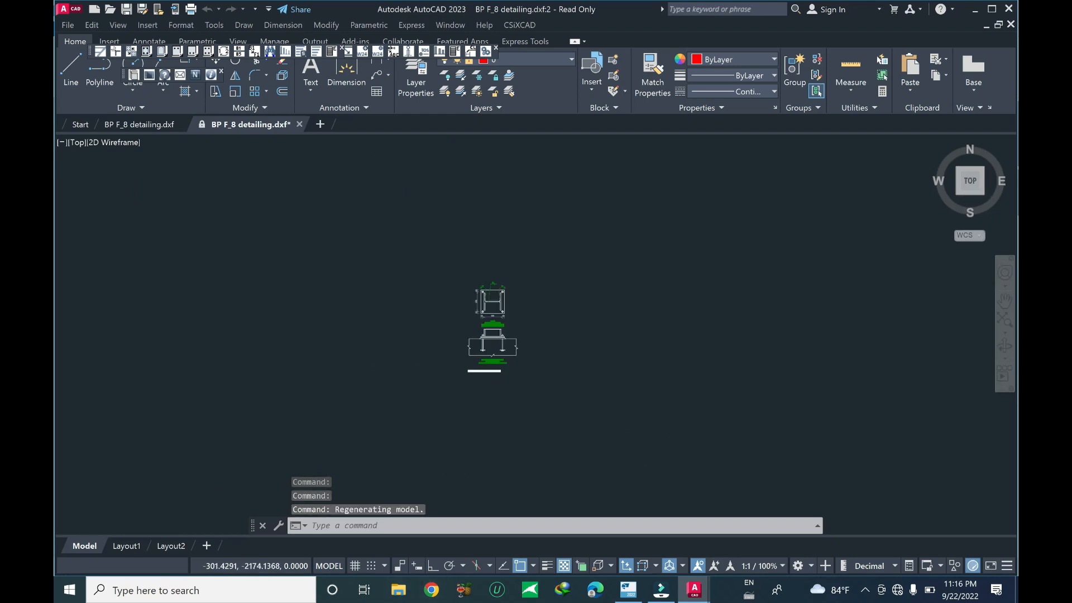
pyautogui.scroll(8, 498, 364)
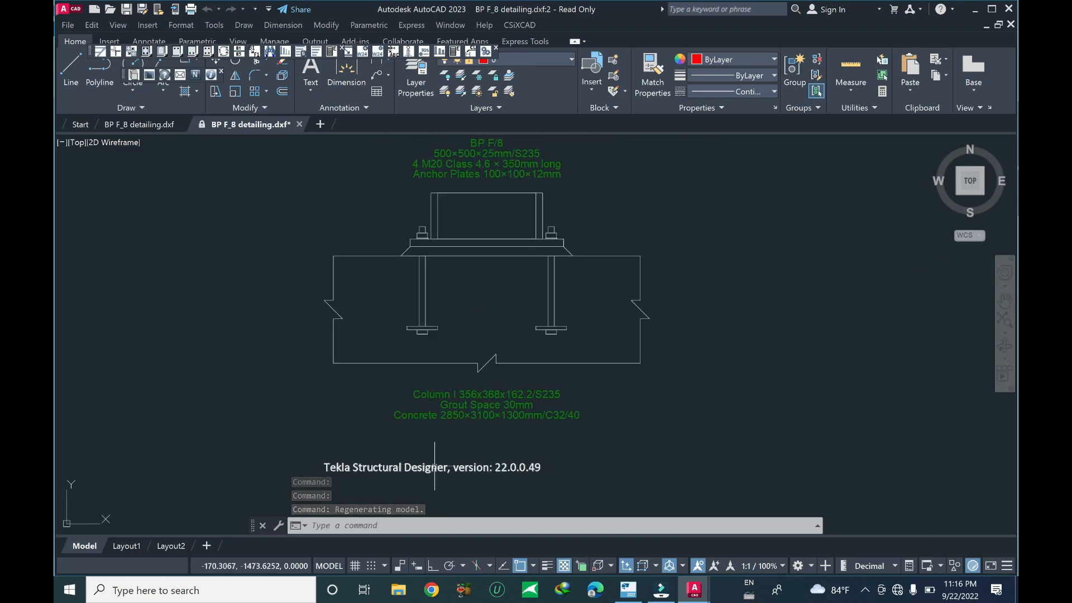
pyautogui.moveTo(649, 314); pyautogui.dragTo(609, 445, button='middle')
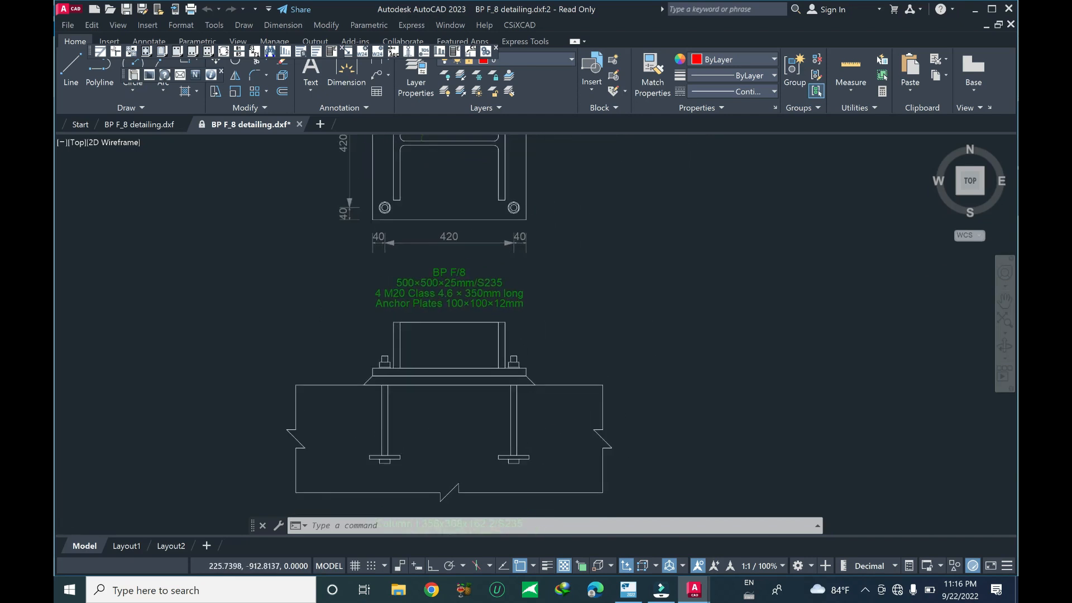
pyautogui.scroll(-2, 518, 421)
pyautogui.scroll(2, 445, 199)
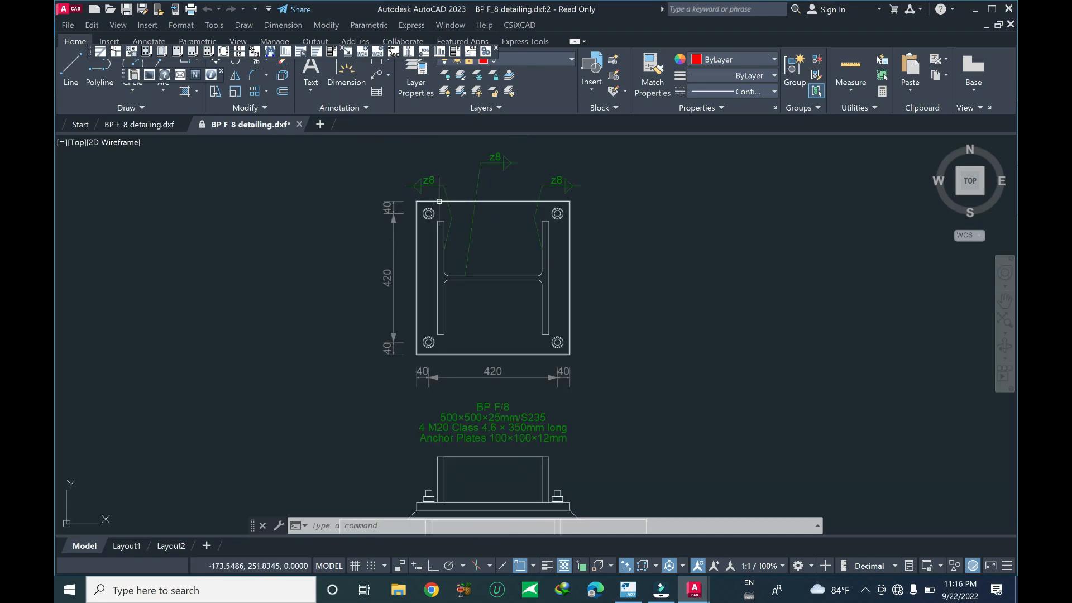
pyautogui.moveTo(545, 244); pyautogui.dragTo(491, 212, button='middle')
pyautogui.scroll(-3, 486, 301)
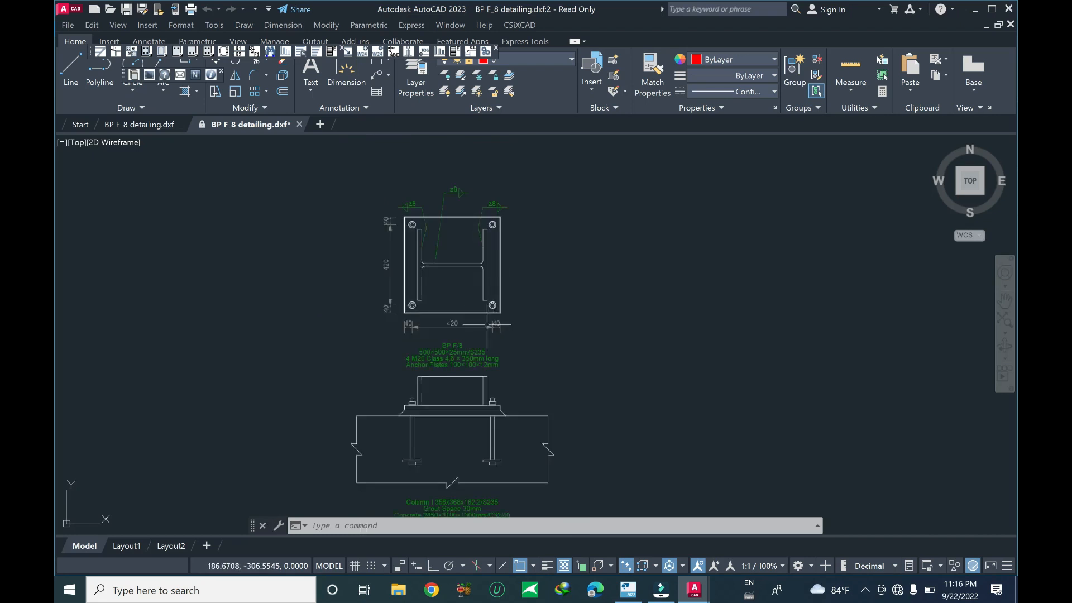
pyautogui.scroll(5, 466, 327)
pyautogui.scroll(-4, 451, 345)
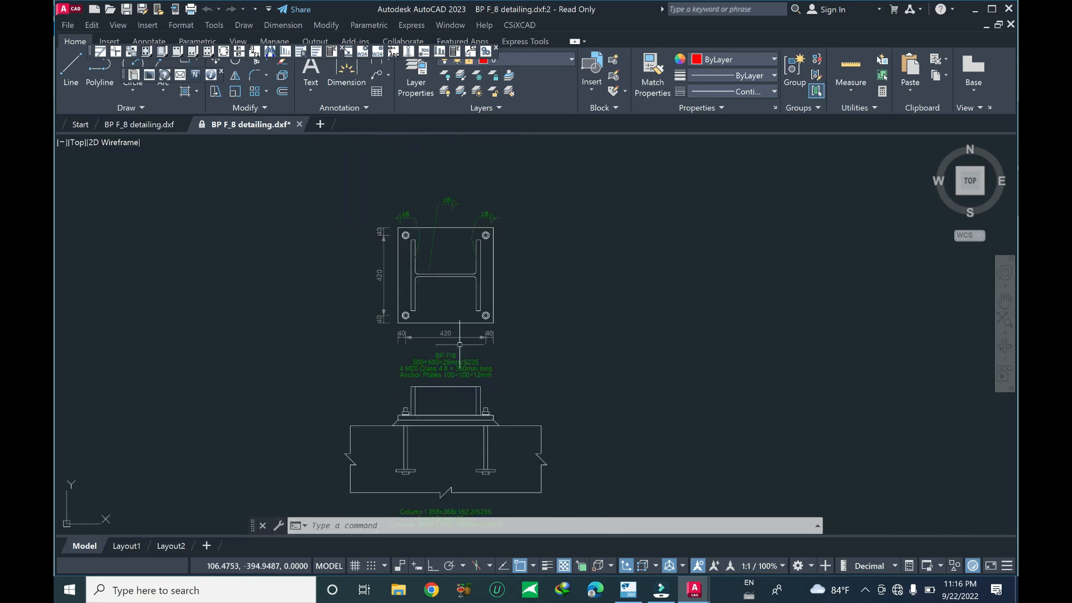
pyautogui.moveTo(399, 262)
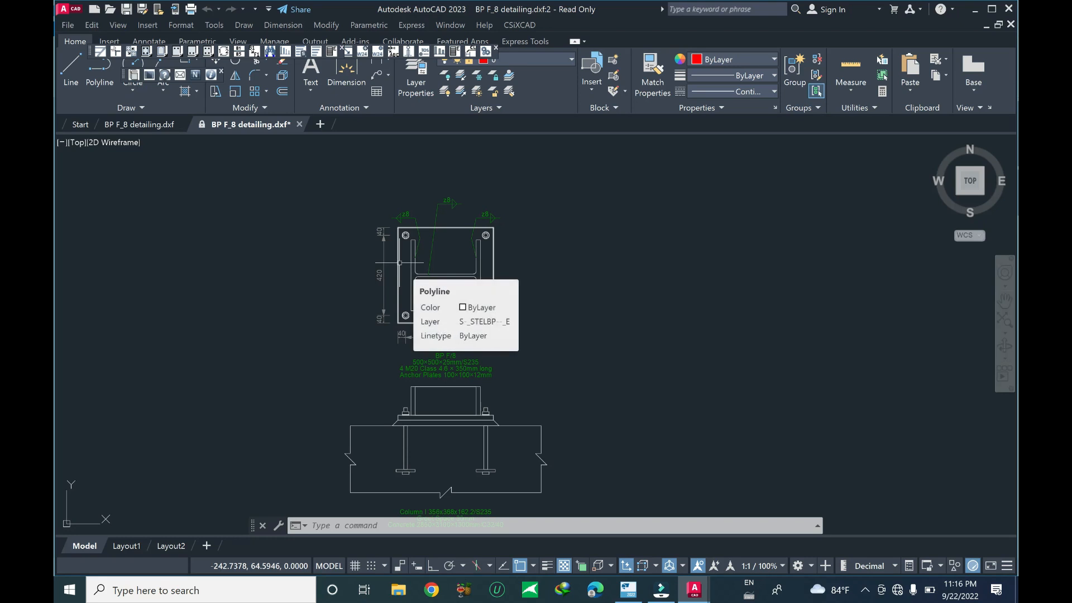
pyautogui.moveTo(508, 360); pyautogui.dragTo(521, 326, button='middle')
pyautogui.scroll(2, 493, 250)
pyautogui.scroll(-3, 449, 307)
pyautogui.scroll(4, 464, 235)
pyautogui.scroll(-3, 511, 320)
pyautogui.scroll(3, 523, 345)
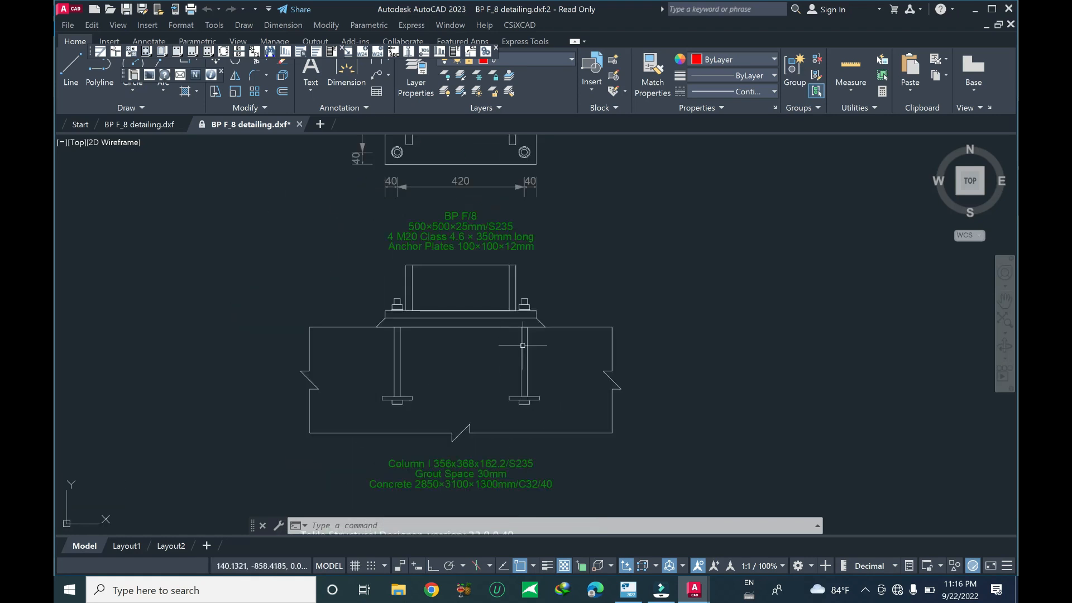
pyautogui.moveTo(552, 344); pyautogui.dragTo(546, 348, button='middle')
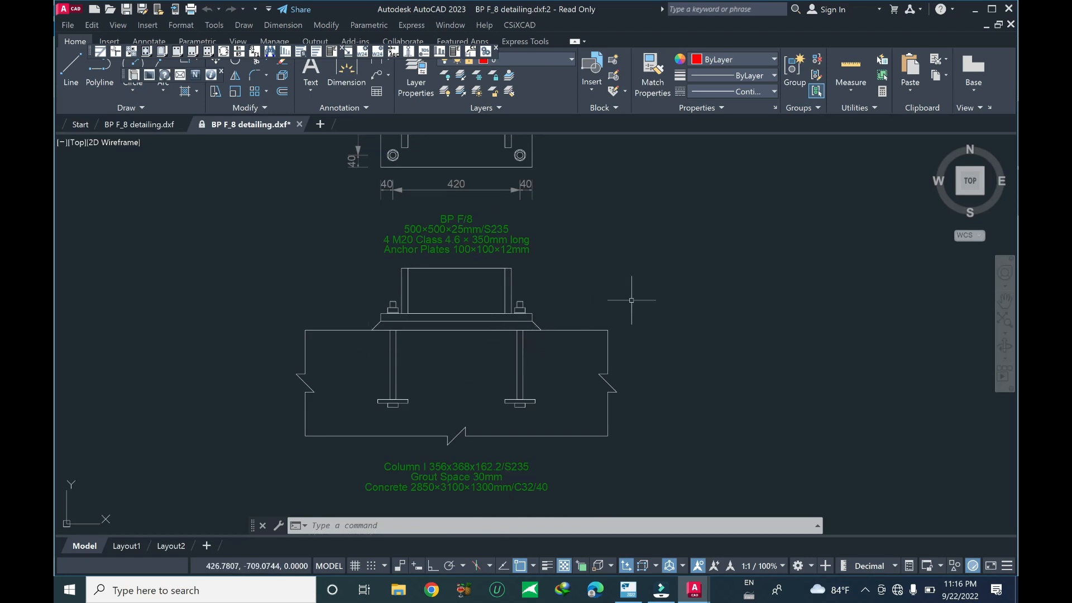
pyautogui.scroll(-3, 636, 324)
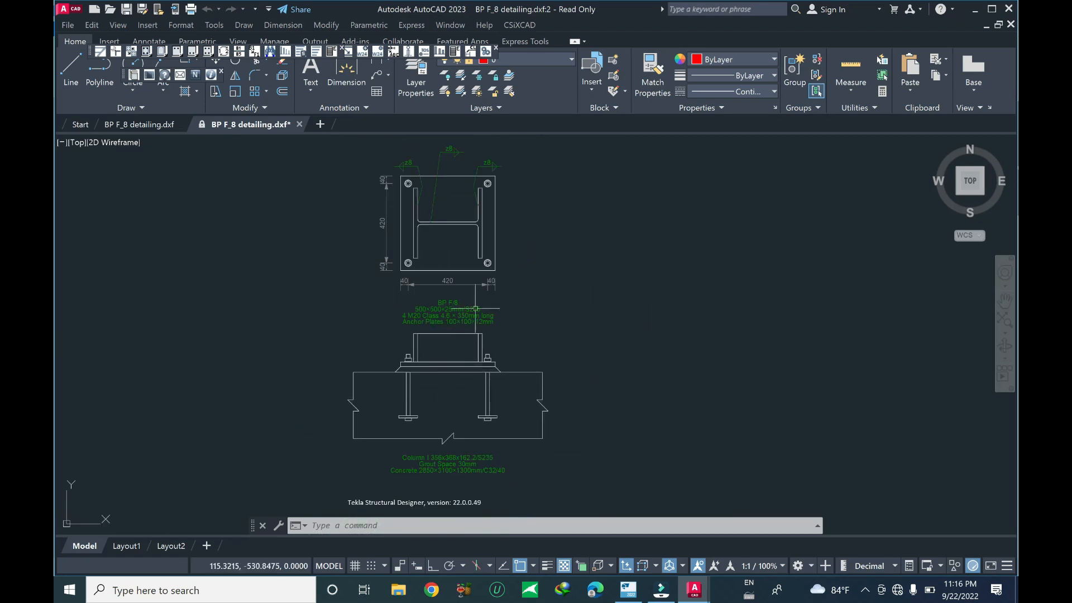
pyautogui.scroll(3, 476, 308)
pyautogui.scroll(-4, 476, 313)
pyautogui.scroll(1, 497, 357)
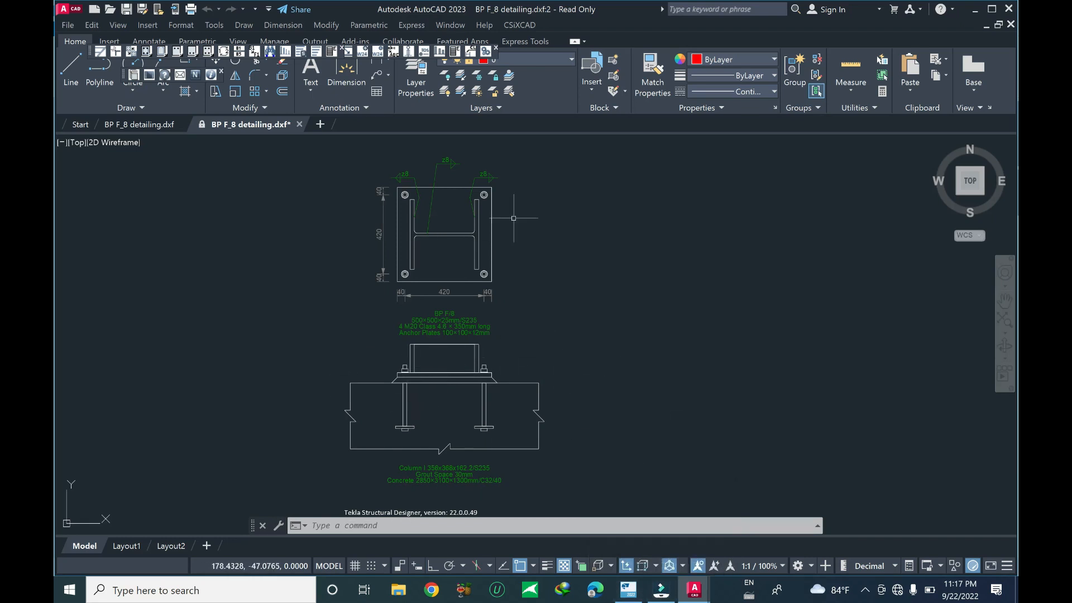
# Close the drawing and return to the 3D structure view showing the whole building
pyautogui.click(1009, 9)
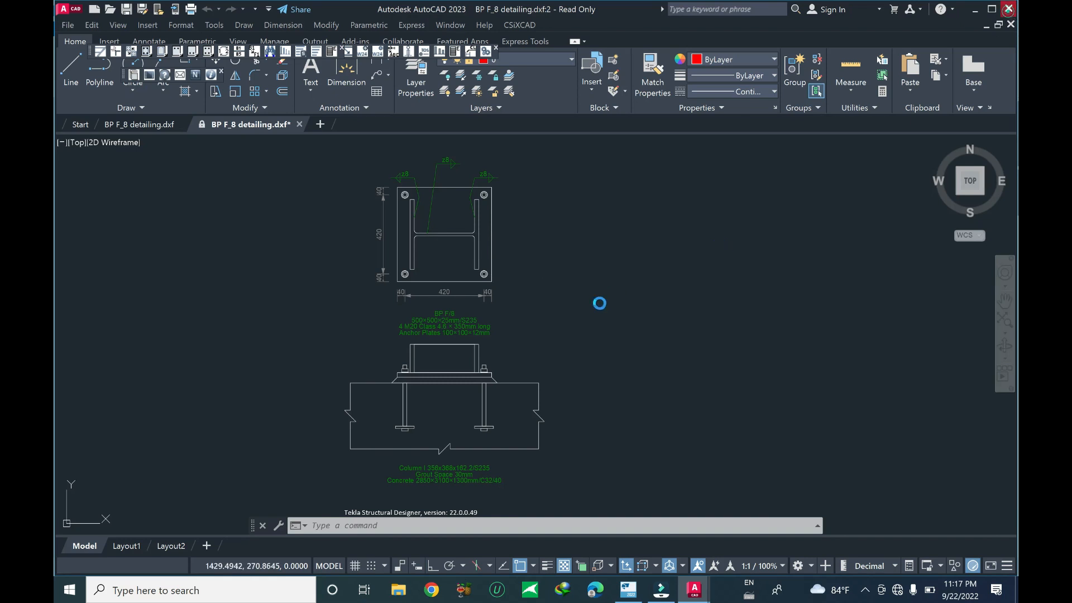
pyautogui.click(583, 317)
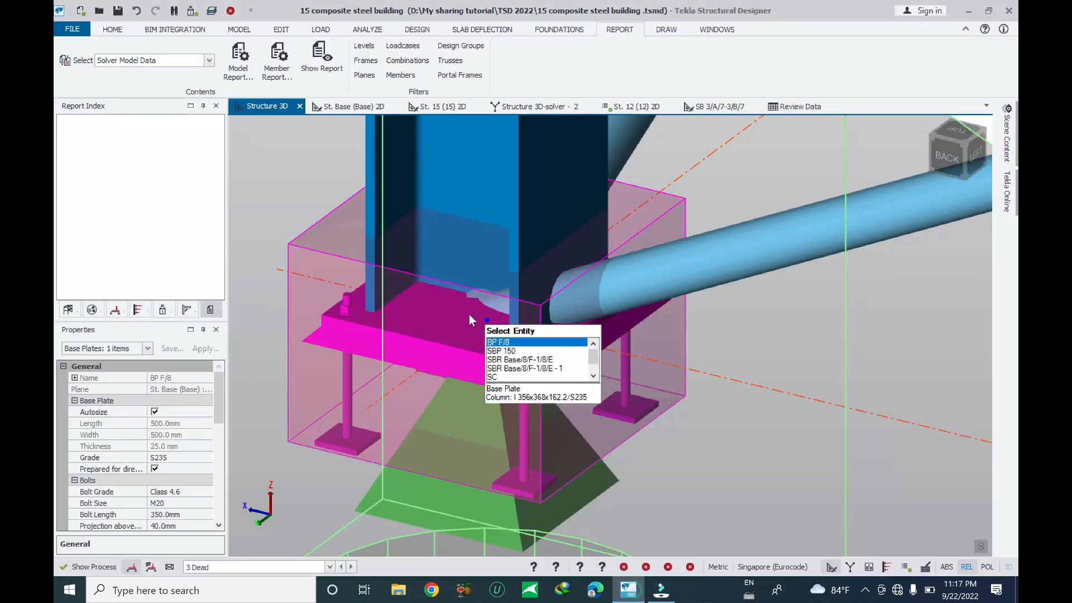
pyautogui.scroll(-8, 470, 315)
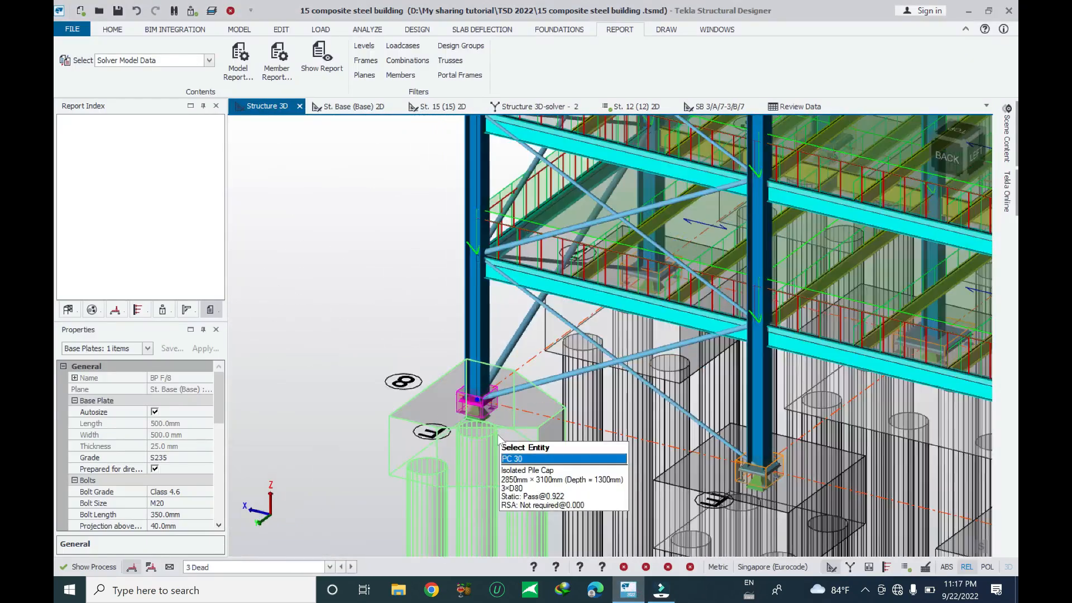
pyautogui.scroll(-2, 498, 440)
pyautogui.press('Escape')
pyautogui.moveTo(402, 253); pyautogui.dragTo(347, 455, button='middle')
pyautogui.scroll(-2, 347, 454)
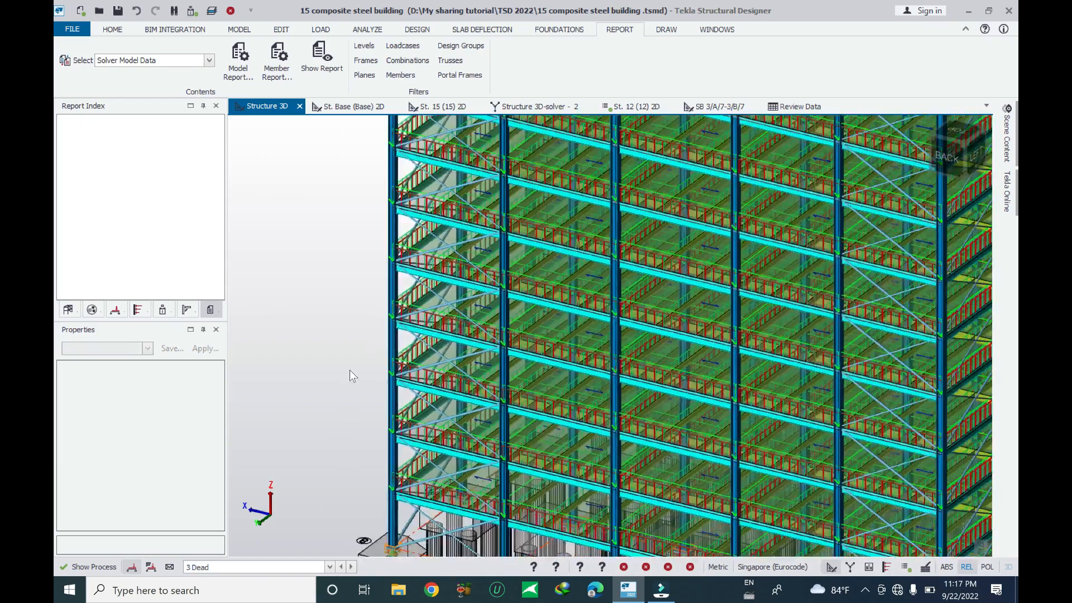
pyautogui.scroll(-6, 350, 370)
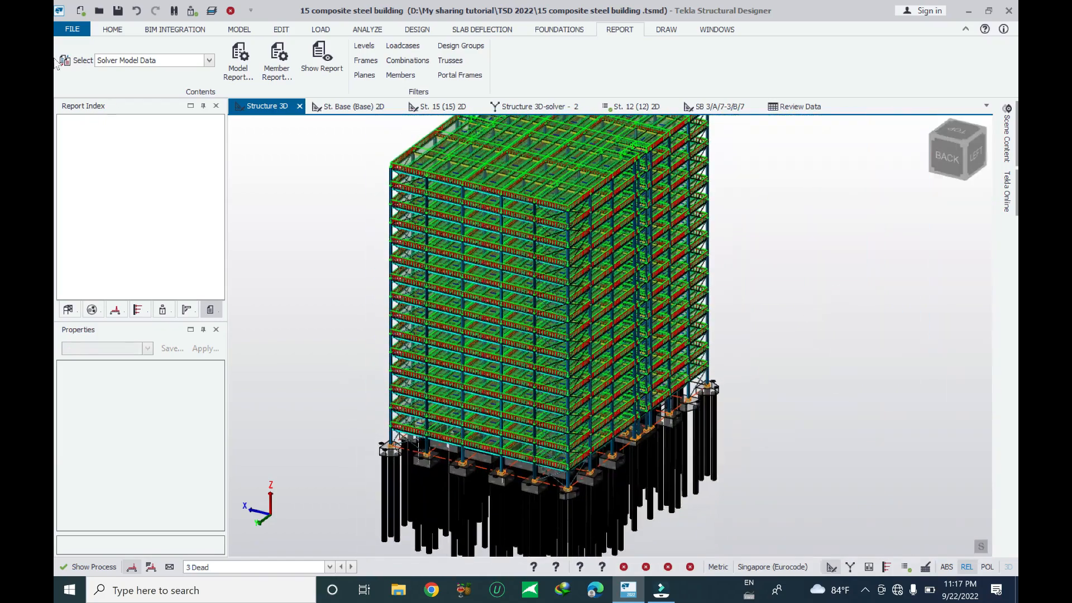
pyautogui.click(112, 30)
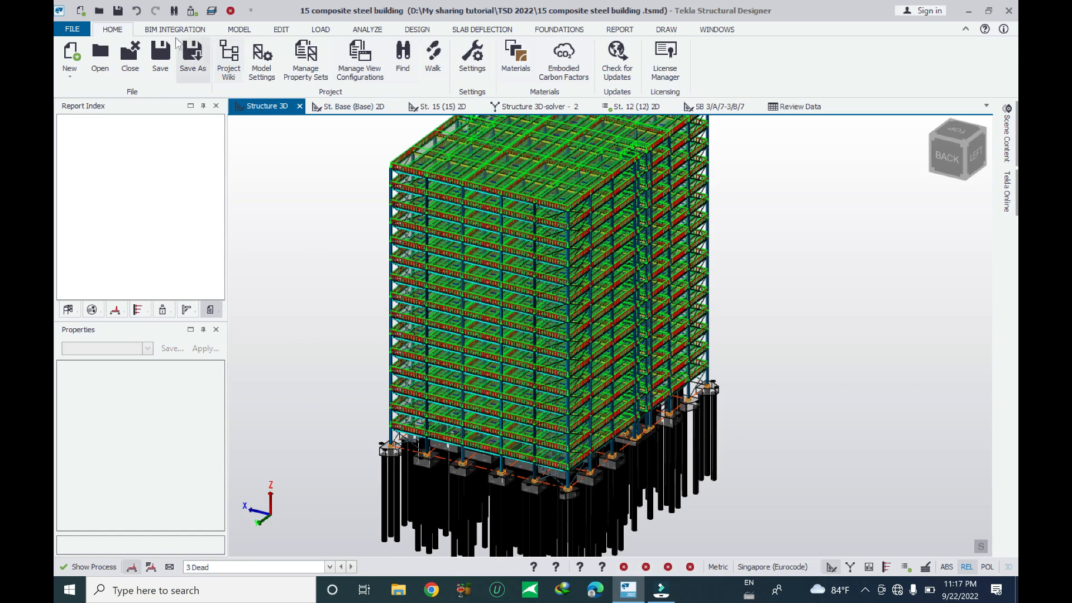
pyautogui.click(420, 31)
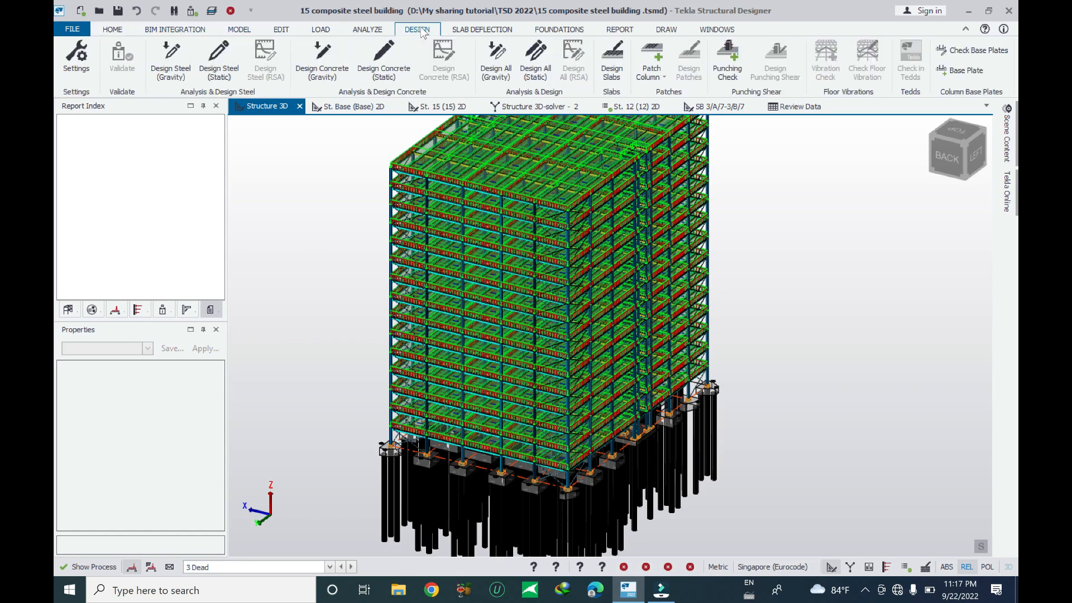
pyautogui.click(491, 30)
pyautogui.click(550, 30)
pyautogui.click(606, 30)
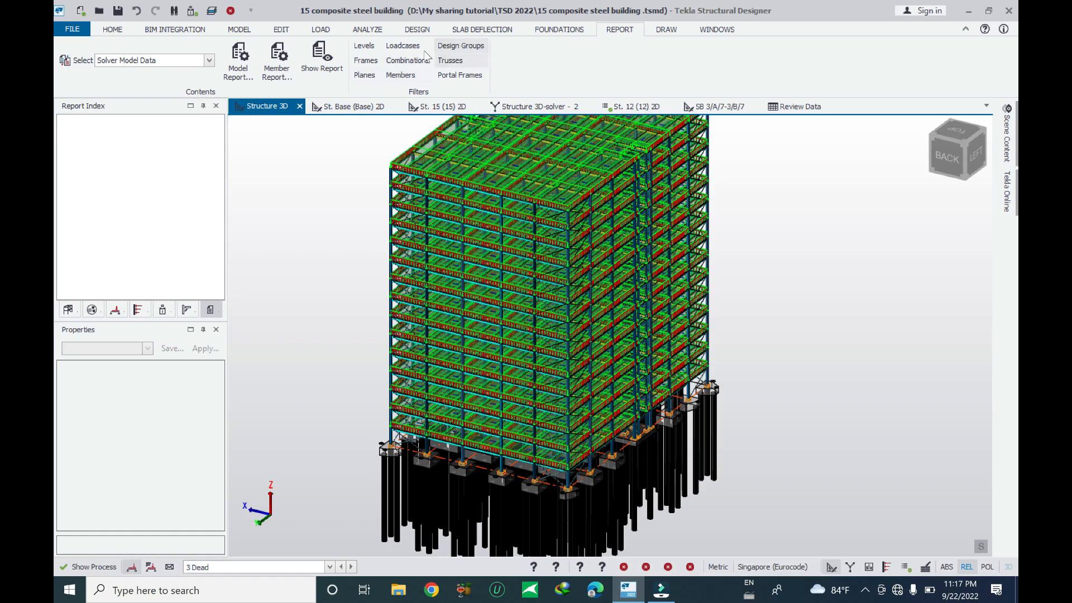
pyautogui.click(670, 32)
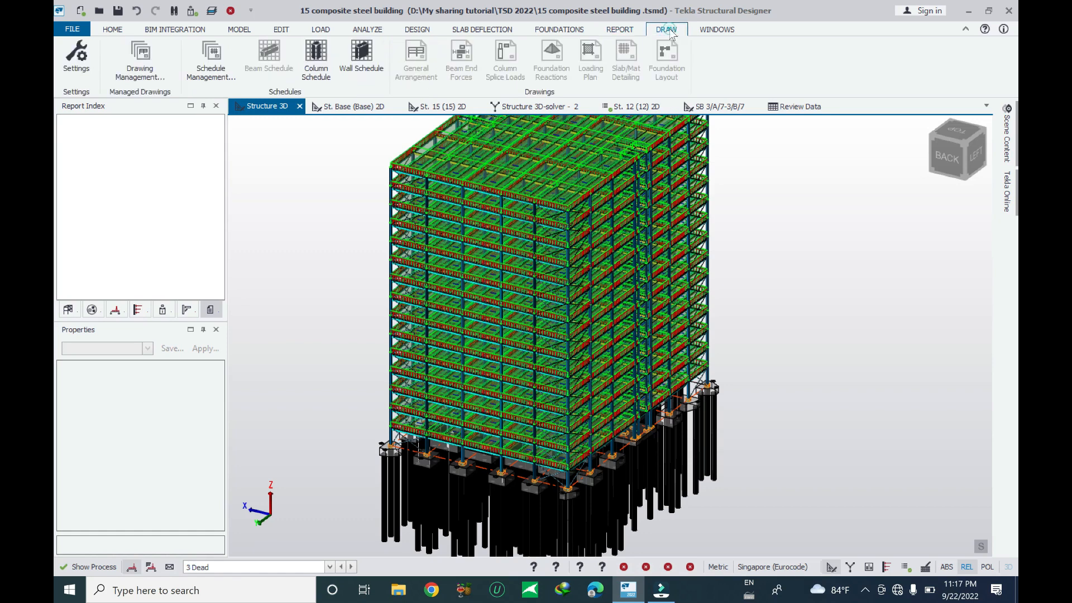
# Open the Connections window and update the model's connections
pyautogui.click(717, 30)
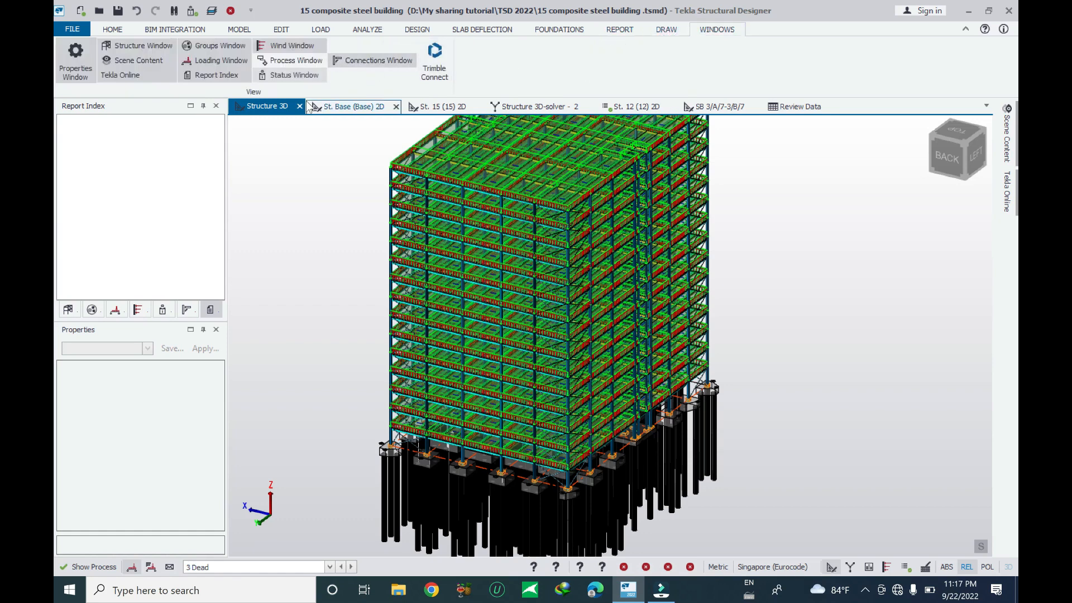
pyautogui.click(370, 61)
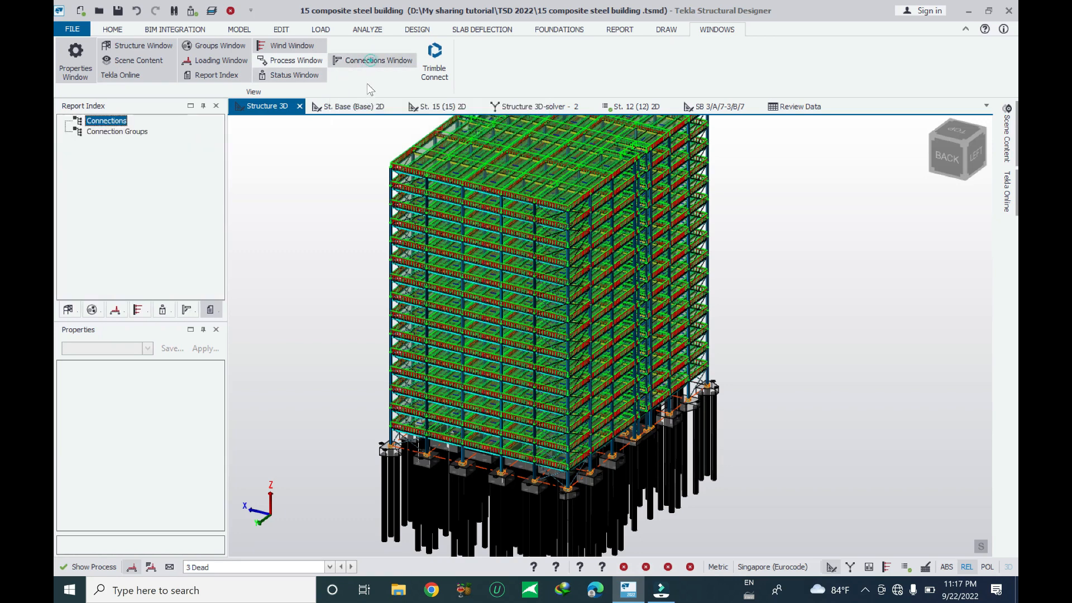
pyautogui.rightClick(101, 123)
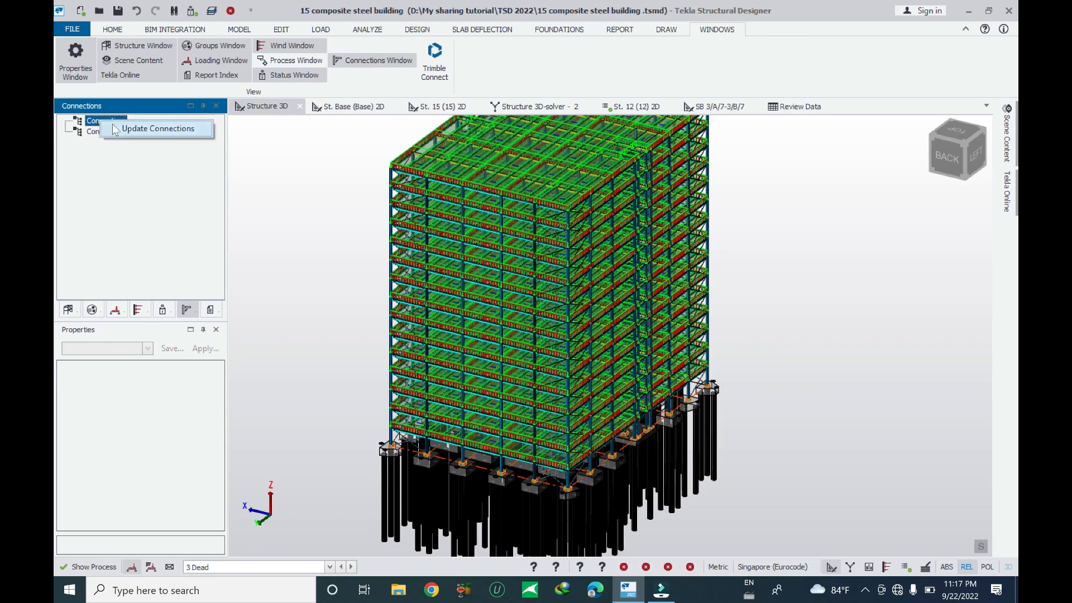
pyautogui.click(140, 128)
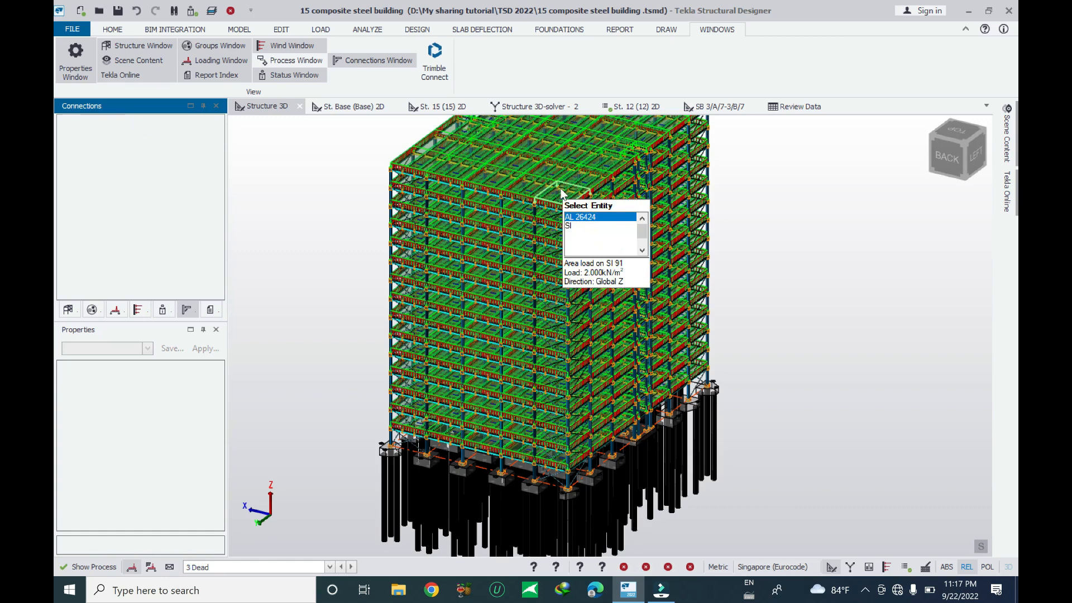
# Open the Scene Content panel for the 3D structure view
pyautogui.moveTo(611, 195); pyautogui.dragTo(587, 286, button='middle')
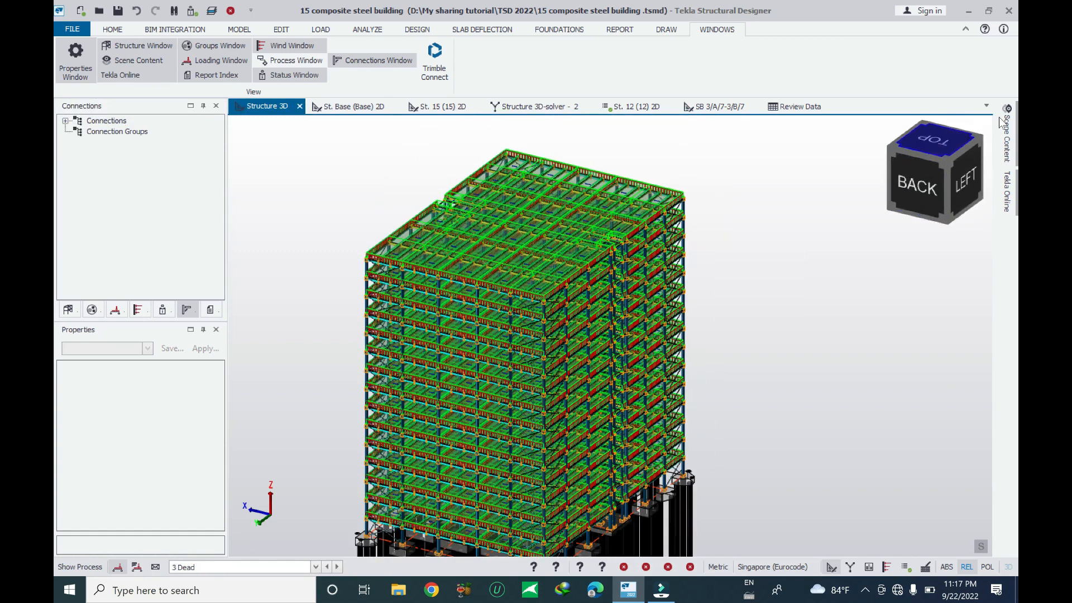
pyautogui.click(1007, 137)
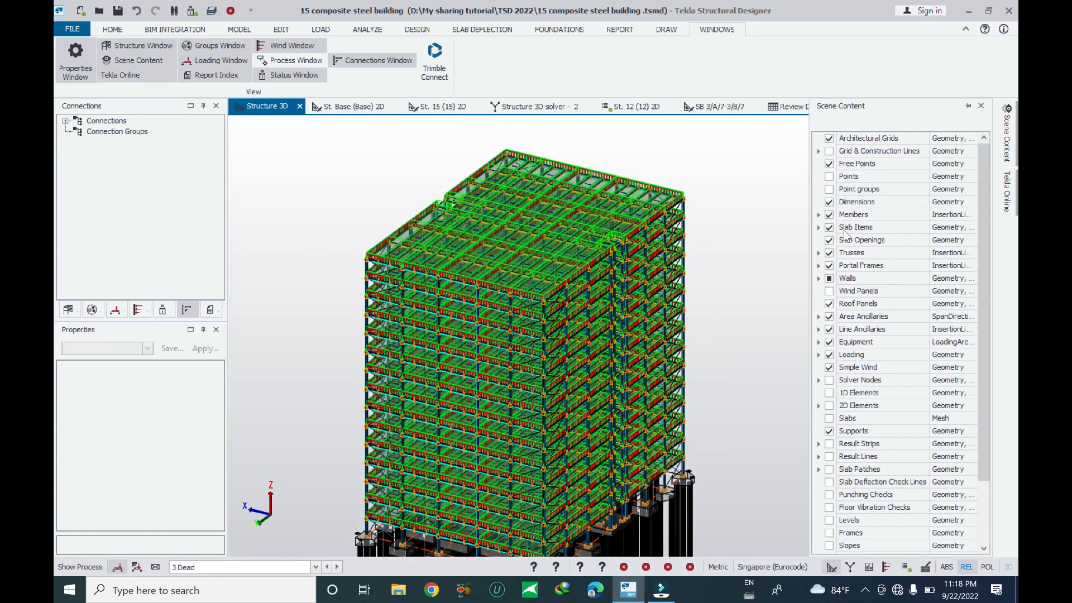
# Hide the loading display in the 3D structure view
pyautogui.click(829, 355)
pyautogui.click(829, 367)
pyautogui.scroll(5, 391, 282)
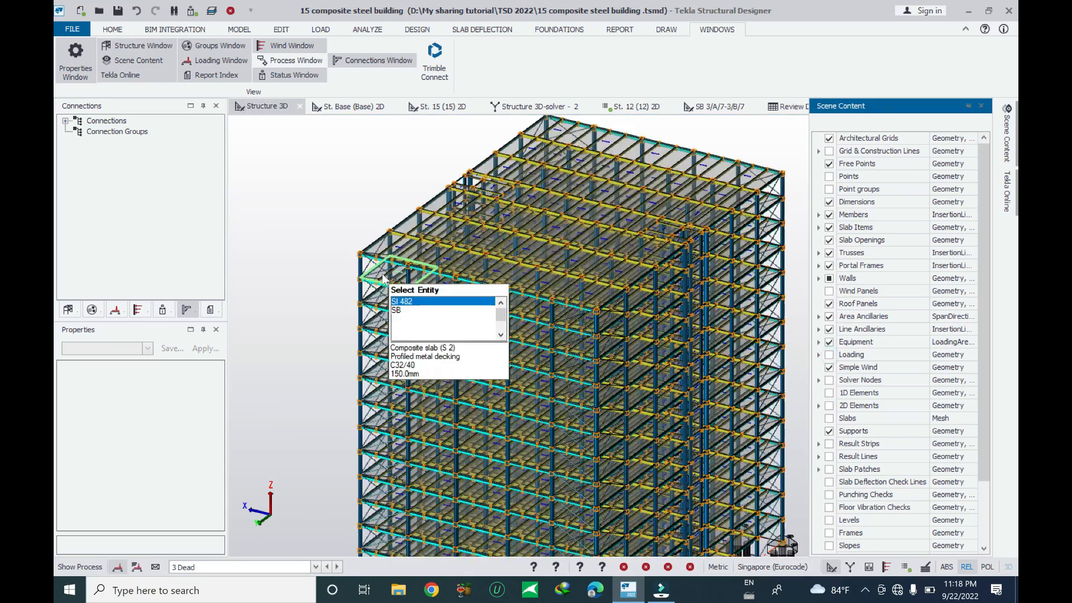
pyautogui.scroll(5, 362, 271)
pyautogui.scroll(-5, 354, 198)
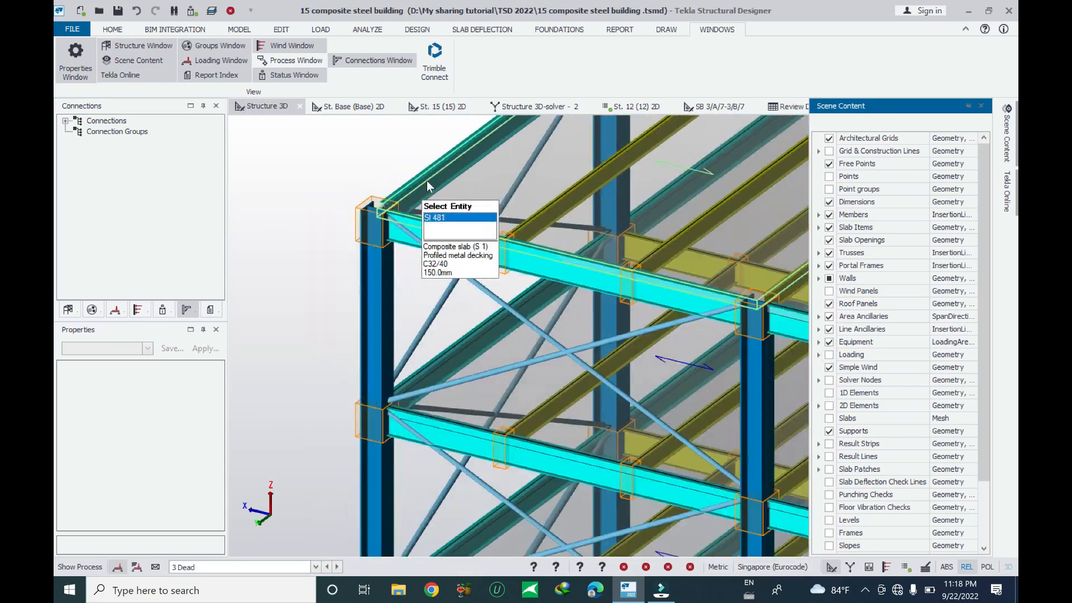
# Expand the connections tree to list the beam-to-beam and beam-to-column simple connections
pyautogui.click(65, 121)
pyautogui.click(106, 121)
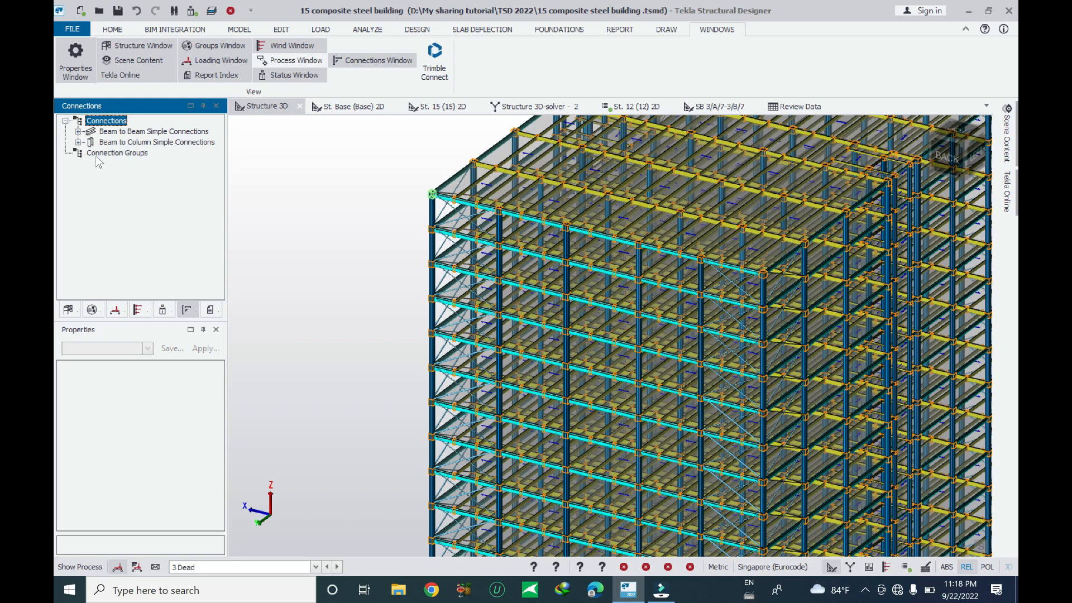
pyautogui.click(78, 143)
pyautogui.moveTo(467, 249)
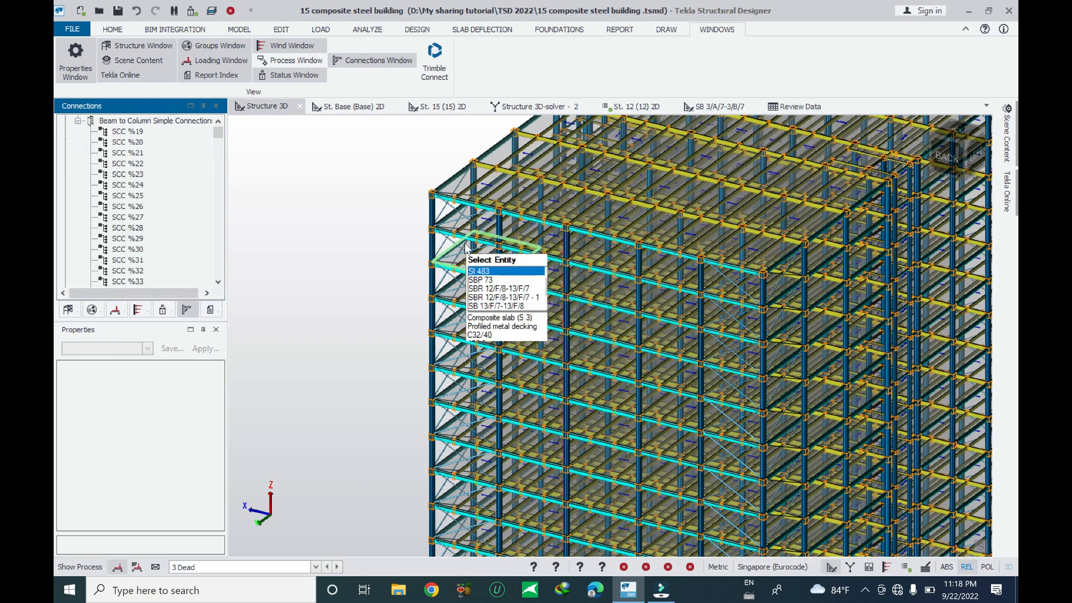
# Select the beam-to-column simple connection SCC F/8 on column F/8 at the first storey in the 3D view
pyautogui.scroll(2, 420, 208)
pyautogui.scroll(-7, 453, 197)
pyautogui.scroll(4, 545, 405)
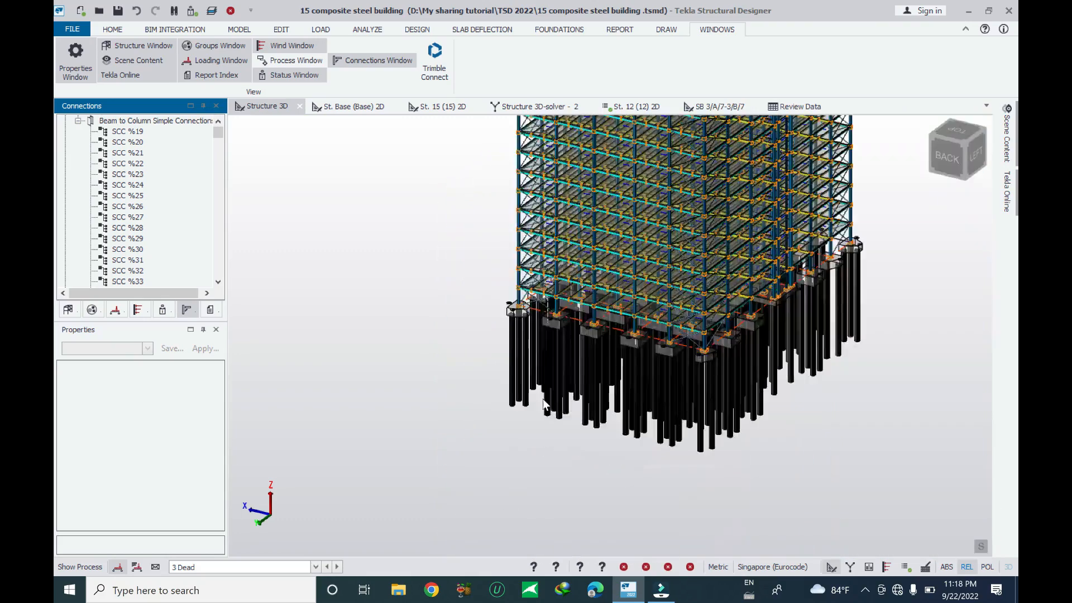
pyautogui.scroll(6, 546, 406)
pyautogui.moveTo(426, 302)
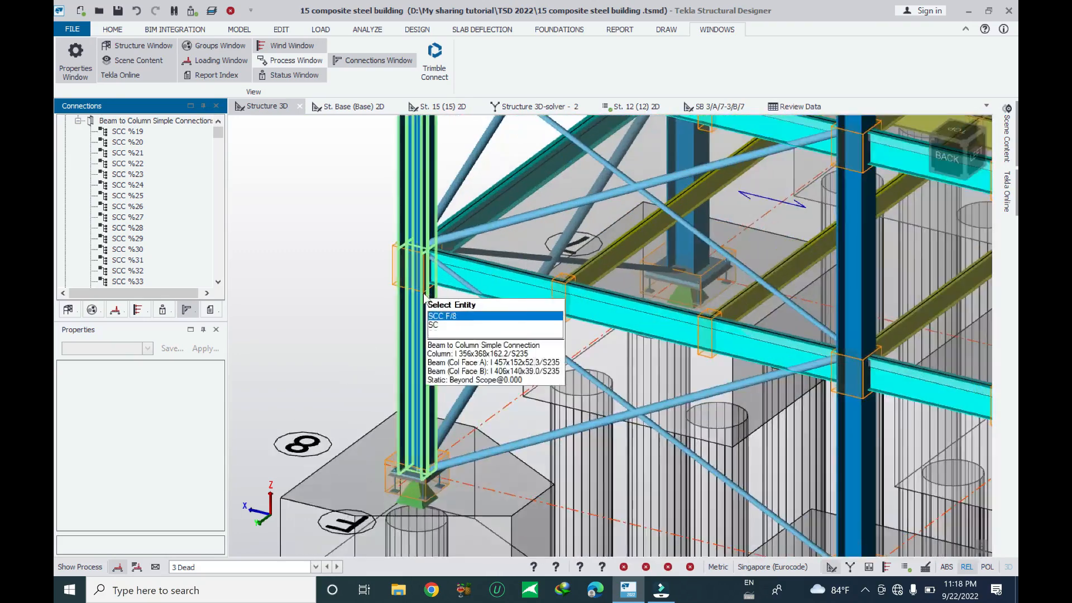
pyautogui.scroll(2, 426, 302)
pyautogui.click(383, 270)
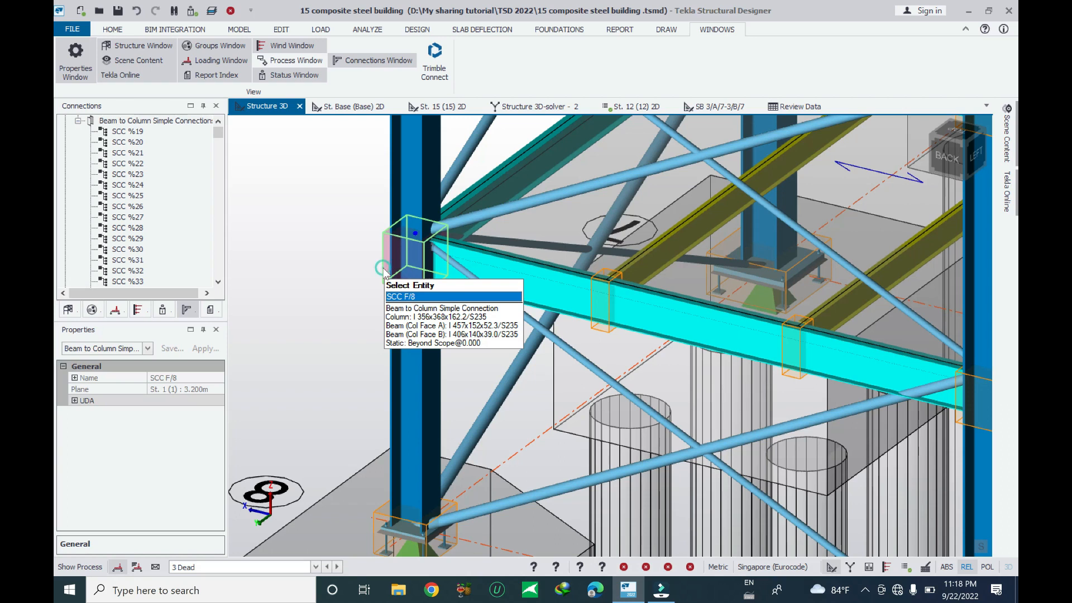
pyautogui.rightClick(384, 272)
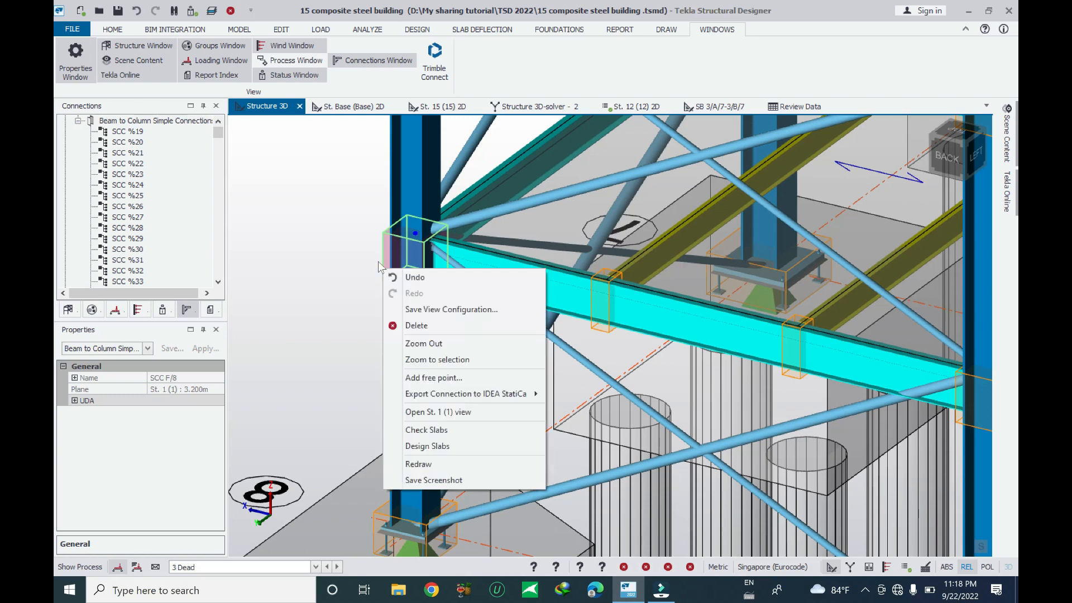
pyautogui.click(343, 243)
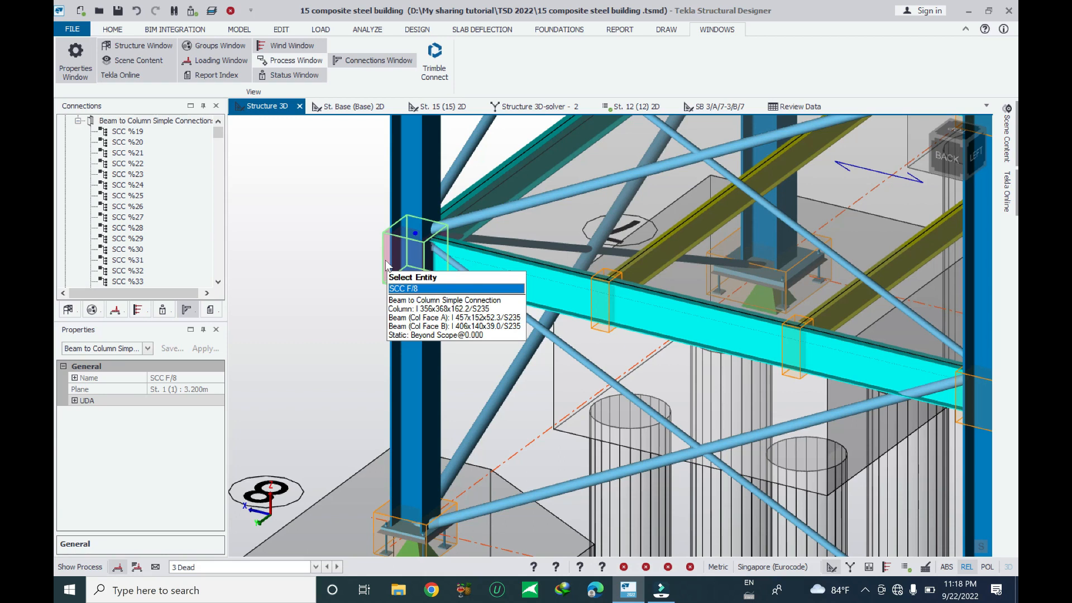
# Find and select an SCC F/8 connection in the connections list
pyautogui.moveTo(218, 138)
pyautogui.mouseDown()
pyautogui.moveTo(219, 148)
pyautogui.moveTo(217, 133)
pyautogui.mouseUp()
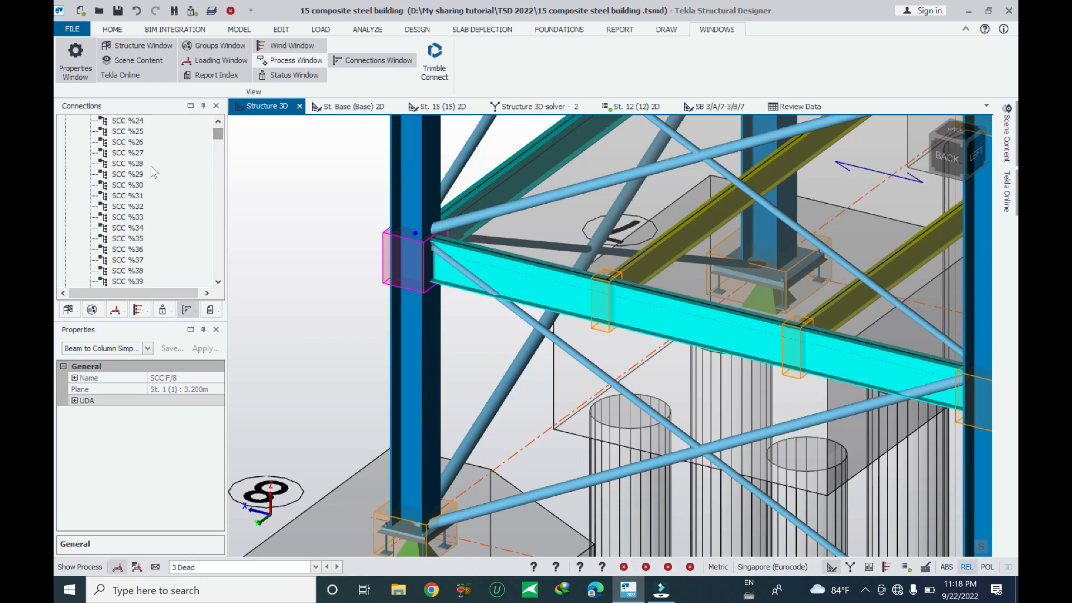
pyautogui.click(77, 141)
pyautogui.click(78, 131)
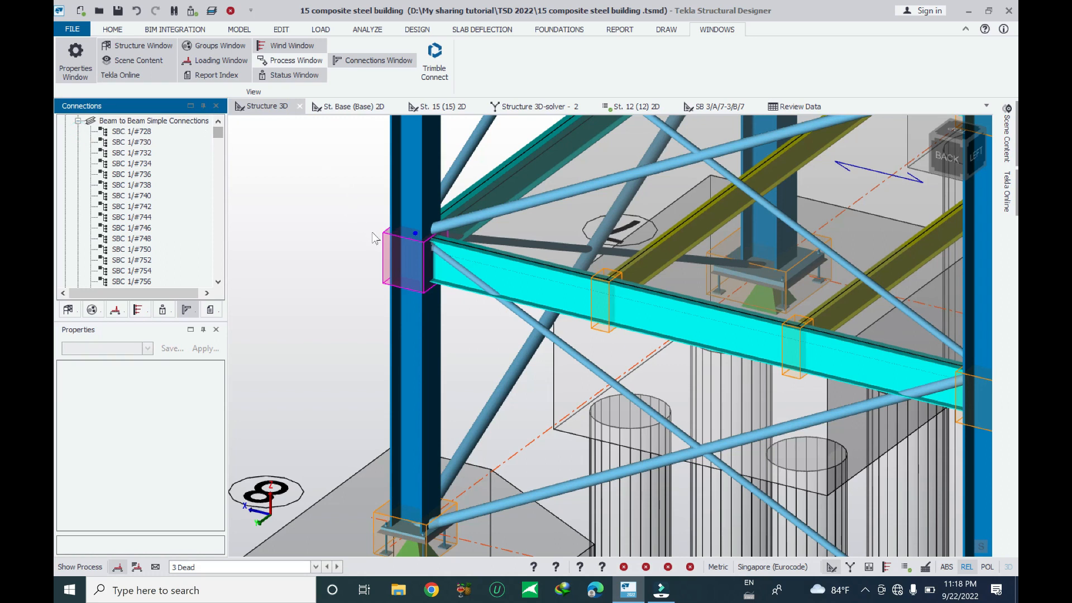
pyautogui.click(366, 254)
pyautogui.moveTo(217, 133); pyautogui.dragTo(205, 258)
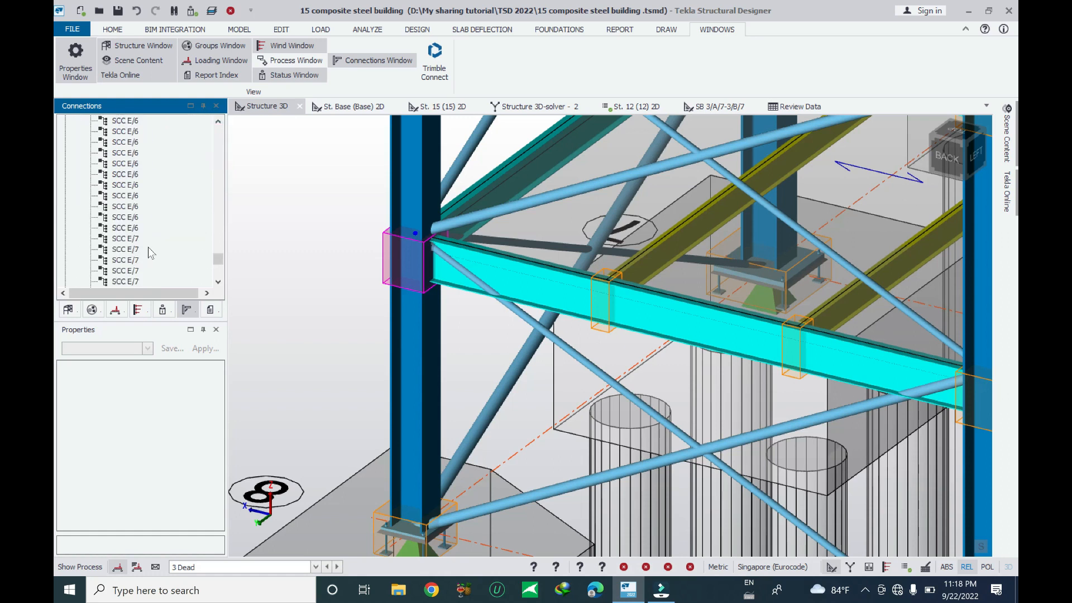
pyautogui.scroll(-3, 152, 247)
pyautogui.scroll(-5, 156, 250)
pyautogui.scroll(-1, 139, 253)
pyautogui.click(130, 249)
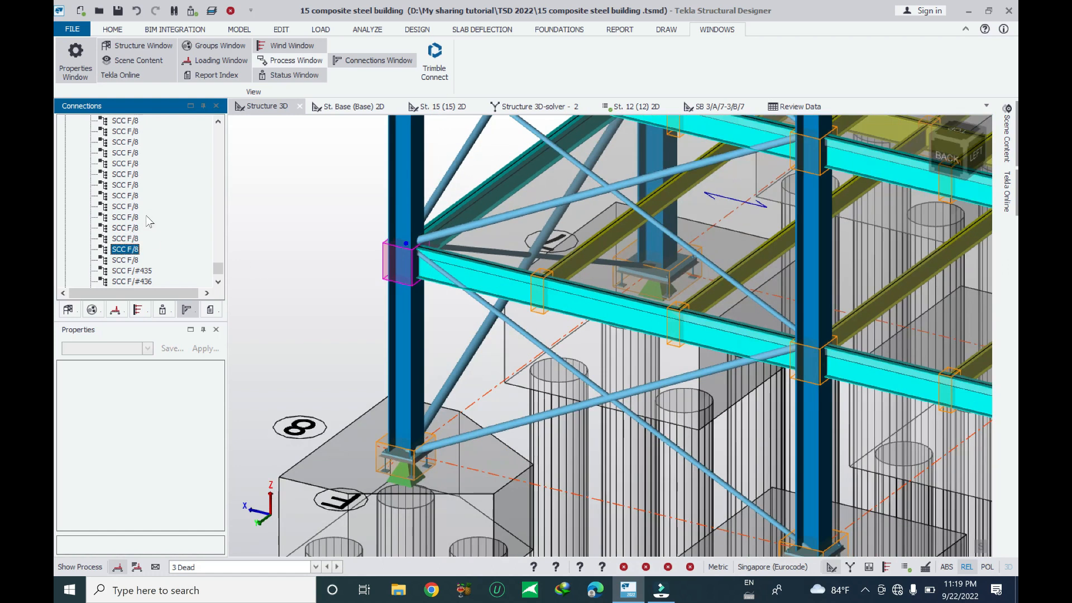
# Select another SCC F/8 connection from the list and inspect it in the 3D view
pyautogui.scroll(1, 149, 222)
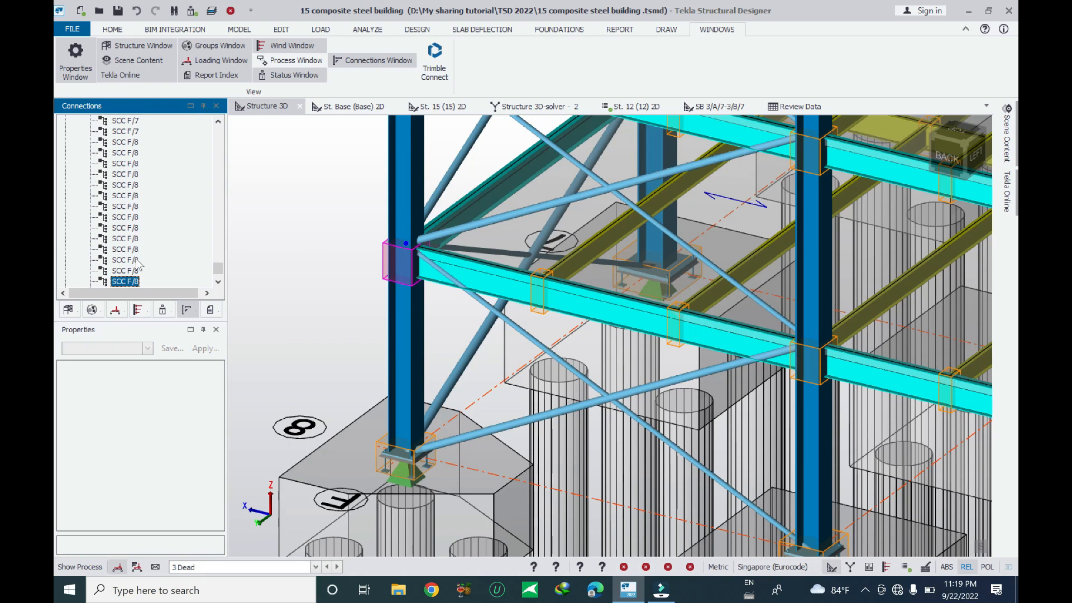
pyautogui.click(218, 283)
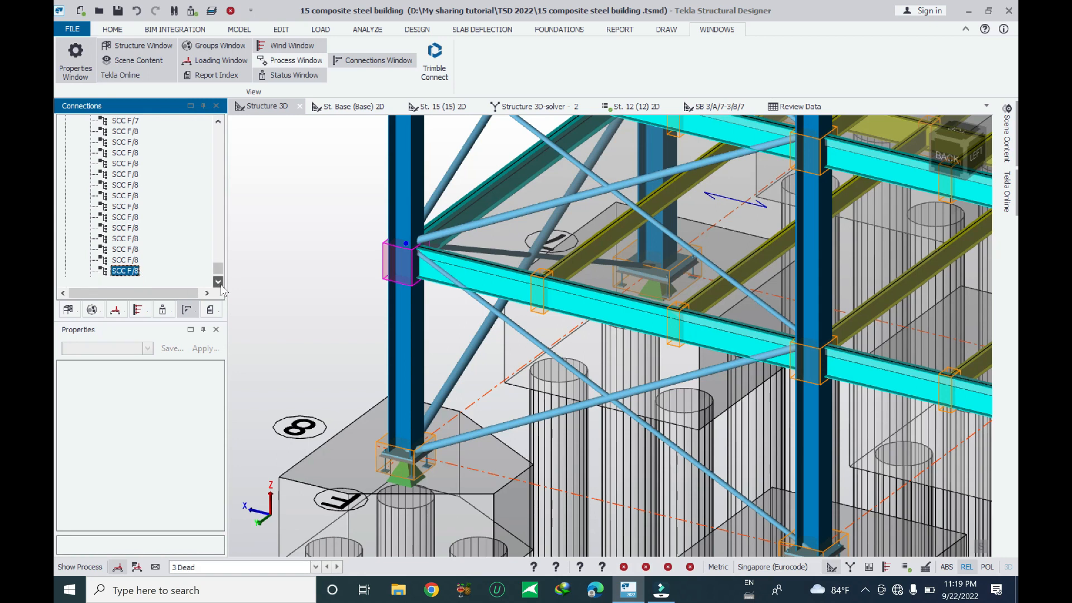
pyautogui.click(127, 261)
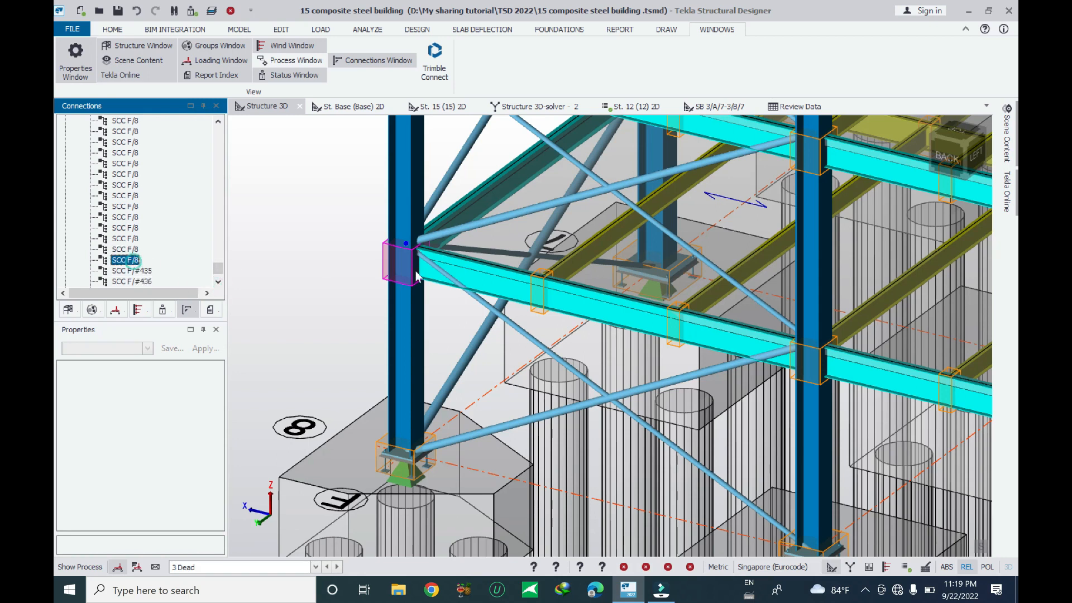
pyautogui.scroll(2, 391, 294)
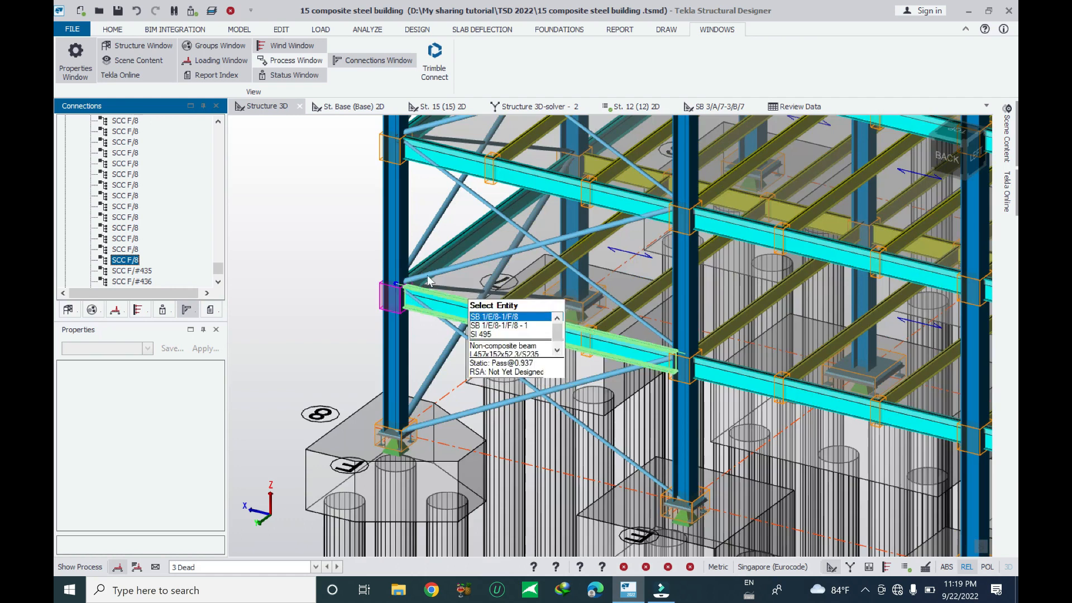
pyautogui.scroll(1, 433, 271)
pyautogui.click(385, 310)
pyautogui.moveTo(406, 320); pyautogui.dragTo(419, 391, button='middle')
pyautogui.scroll(1, 136, 218)
pyautogui.scroll(-2, 138, 232)
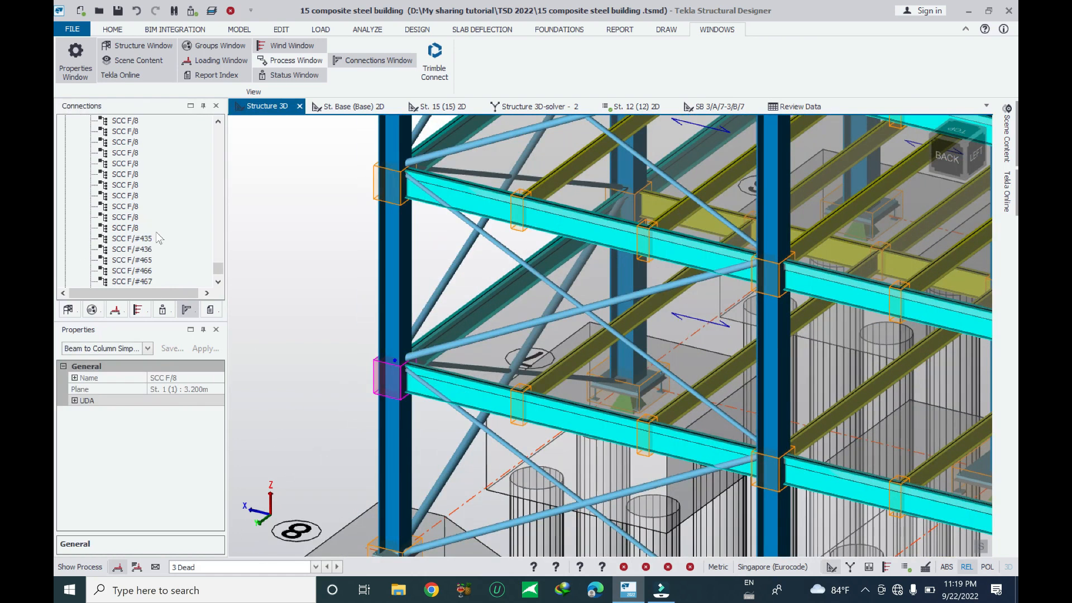
pyautogui.scroll(-2, 357, 371)
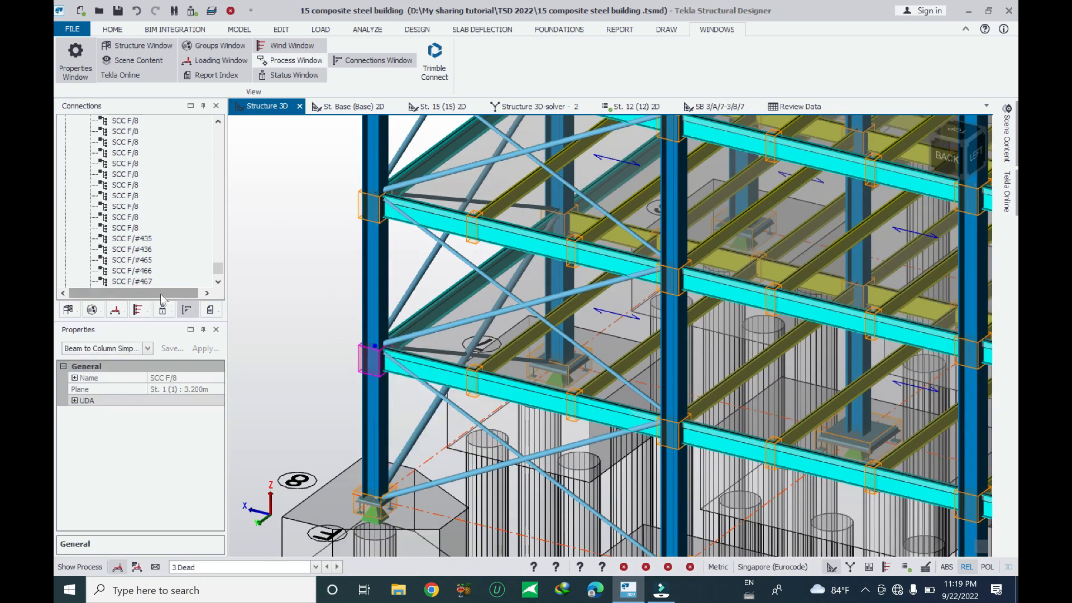
# Open the St. 1 (1) plan view from the selected connection
pyautogui.moveTo(374, 372)
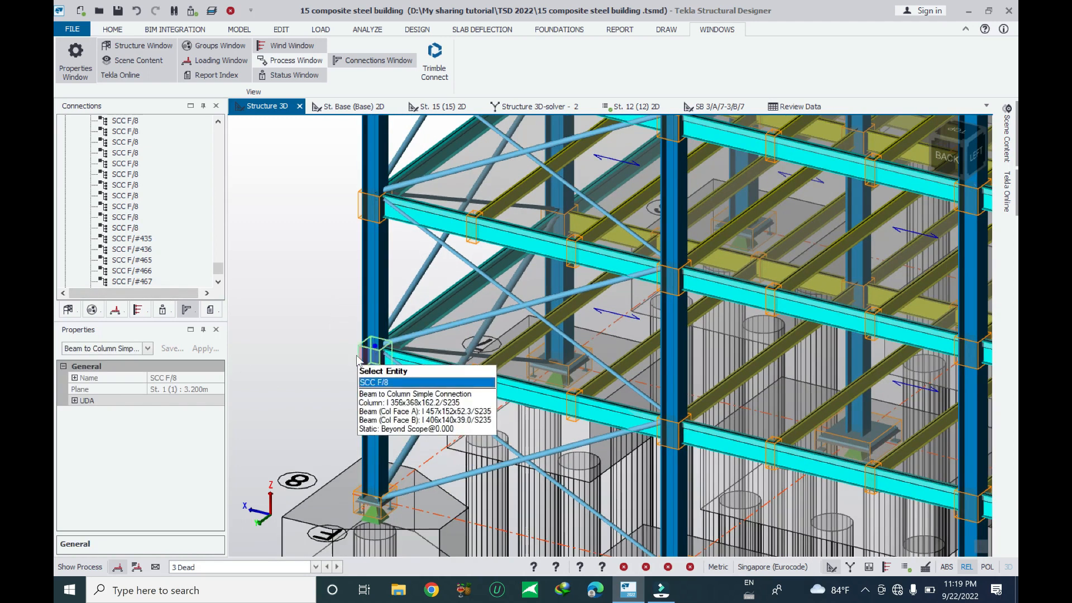
pyautogui.rightClick(359, 356)
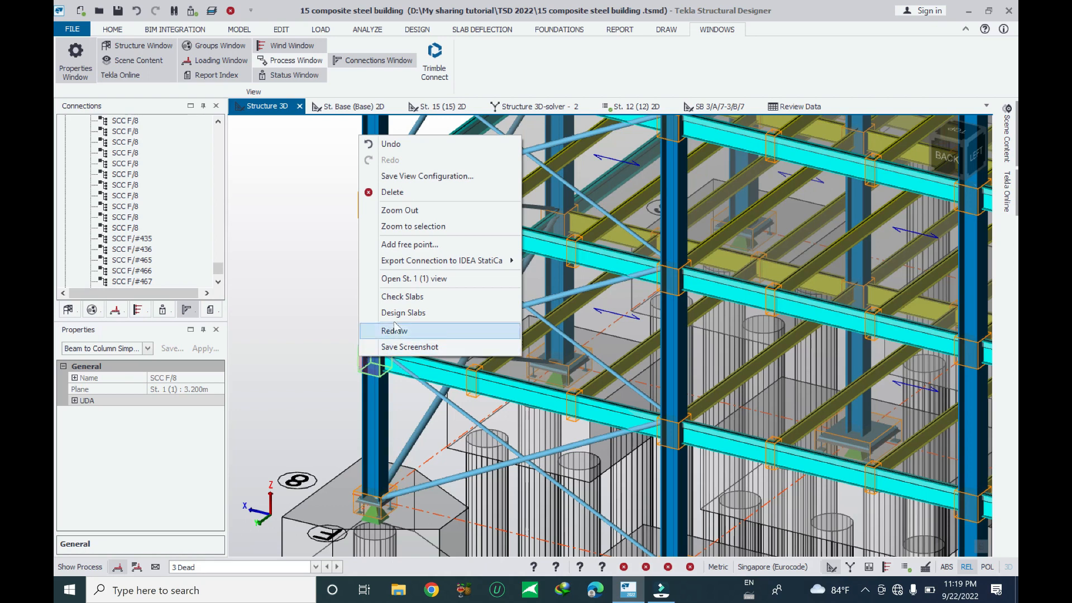
pyautogui.click(429, 280)
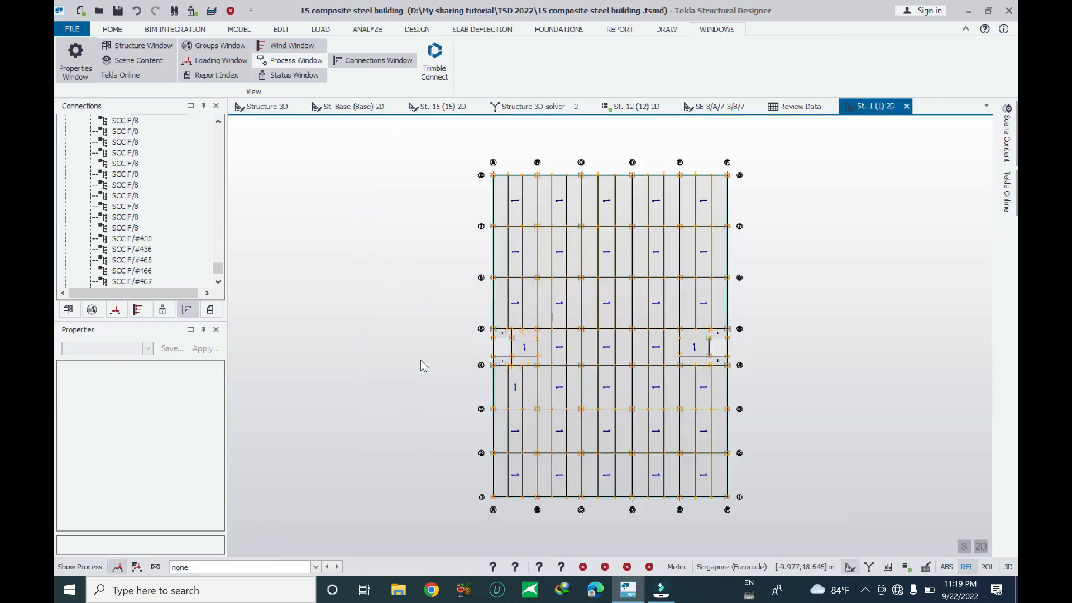
pyautogui.scroll(3, 587, 370)
pyautogui.scroll(5, 606, 313)
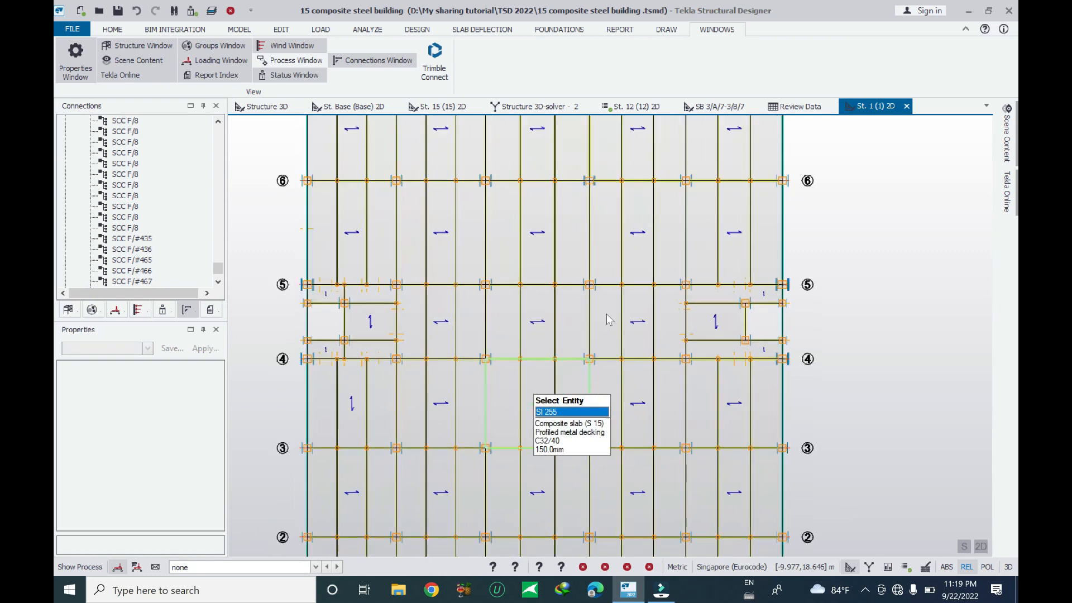
pyautogui.scroll(-5, 487, 270)
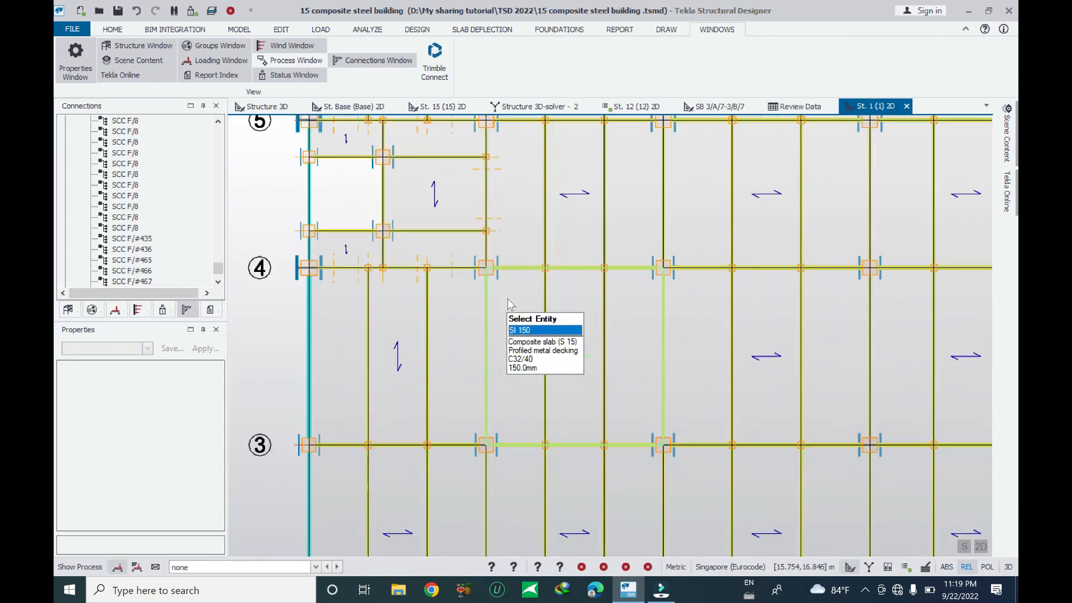
# Return to the 3D view and browse the connection's Export Connection to IDEA StatiCa options
pyautogui.click(264, 106)
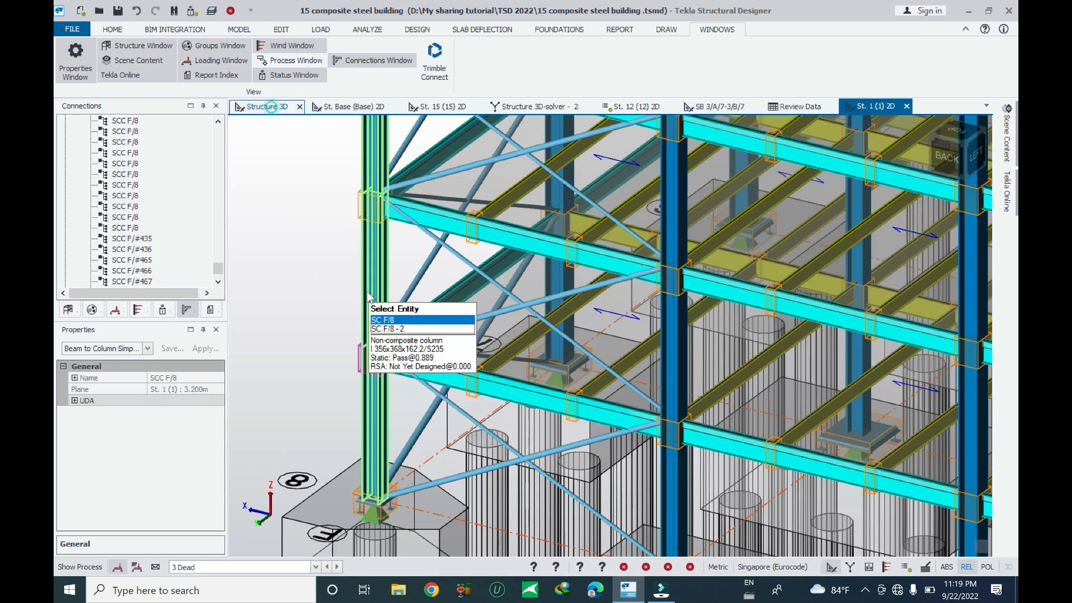
pyautogui.rightClick(358, 364)
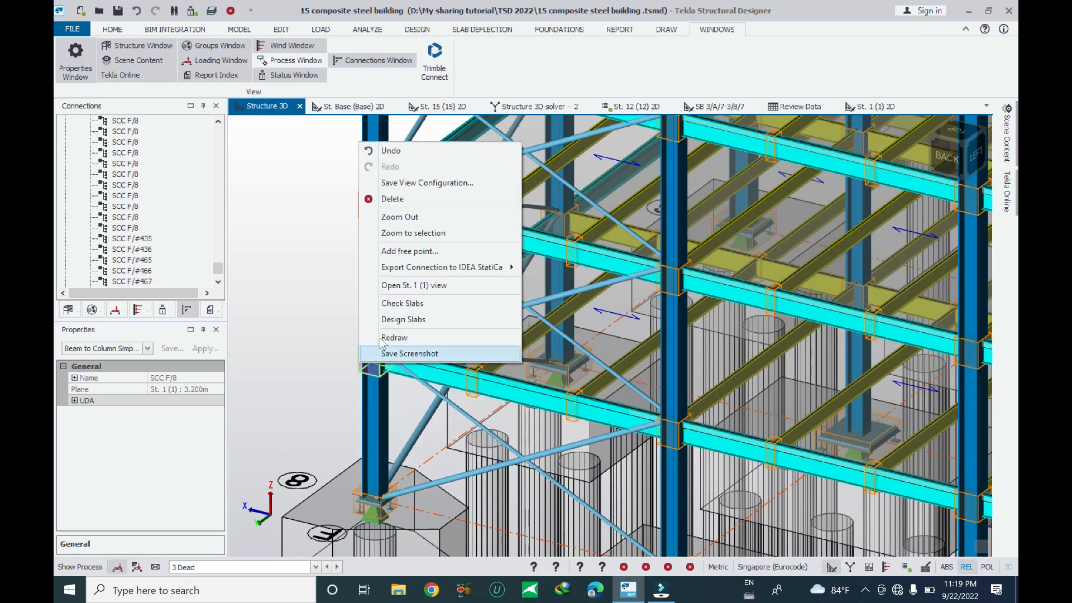
pyautogui.moveTo(436, 271)
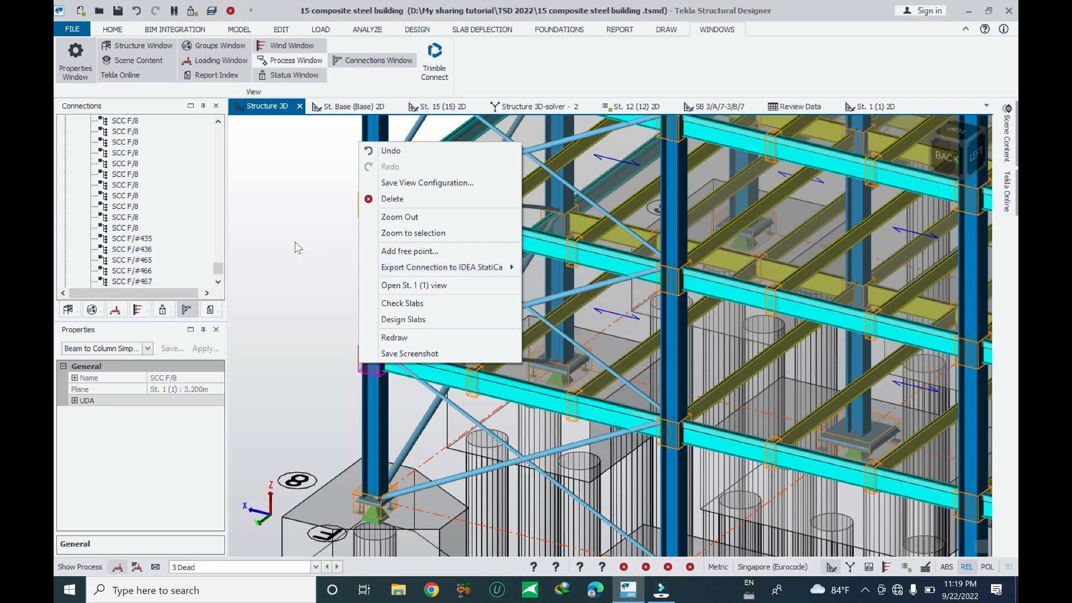
pyautogui.click(286, 214)
pyautogui.rightClick(263, 106)
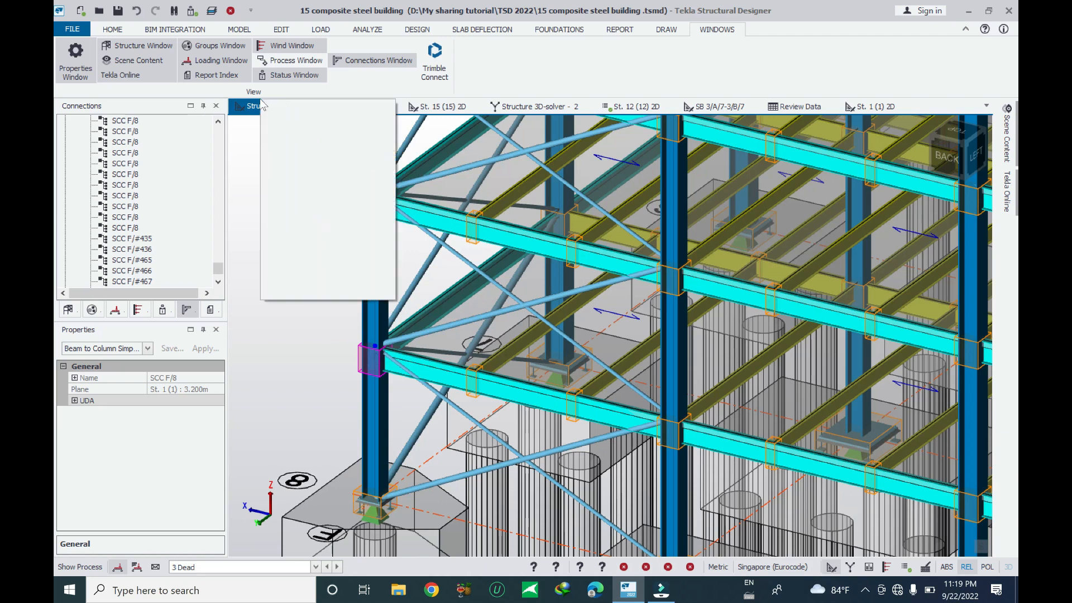
pyautogui.click(295, 313)
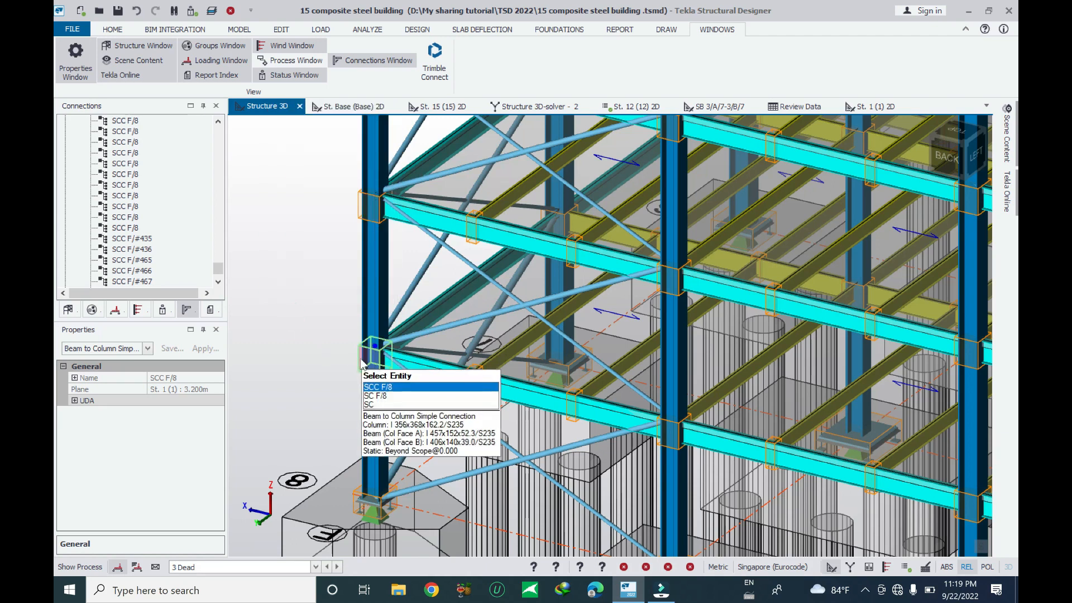
pyautogui.rightClick(362, 363)
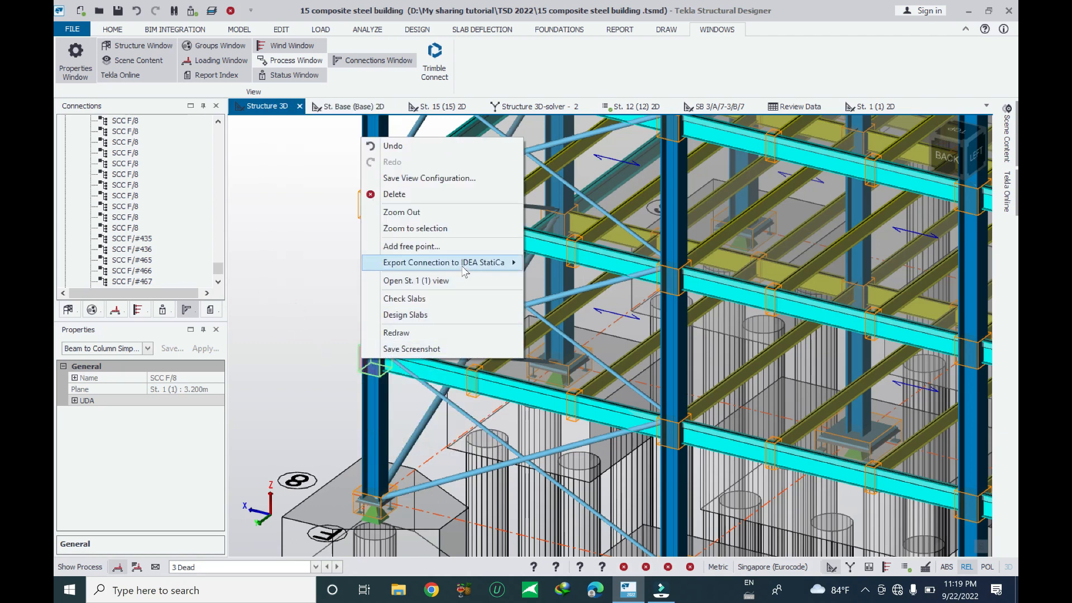
pyautogui.moveTo(470, 267)
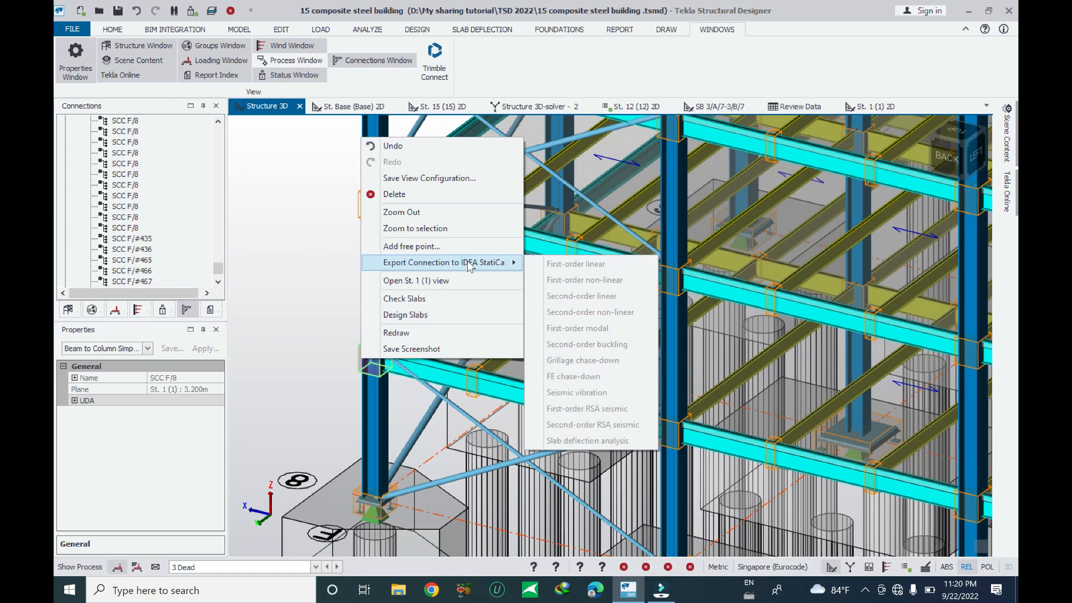
pyautogui.click(314, 226)
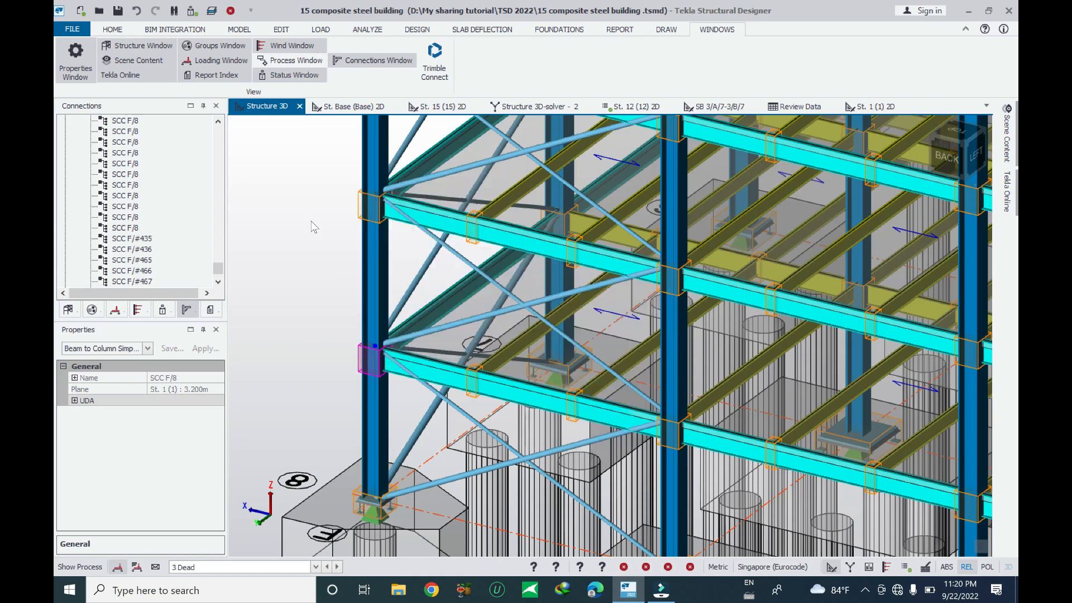
# Open the wind zone loads view for direction 0, then close it
pyautogui.rightClick(271, 109)
pyautogui.click(311, 265)
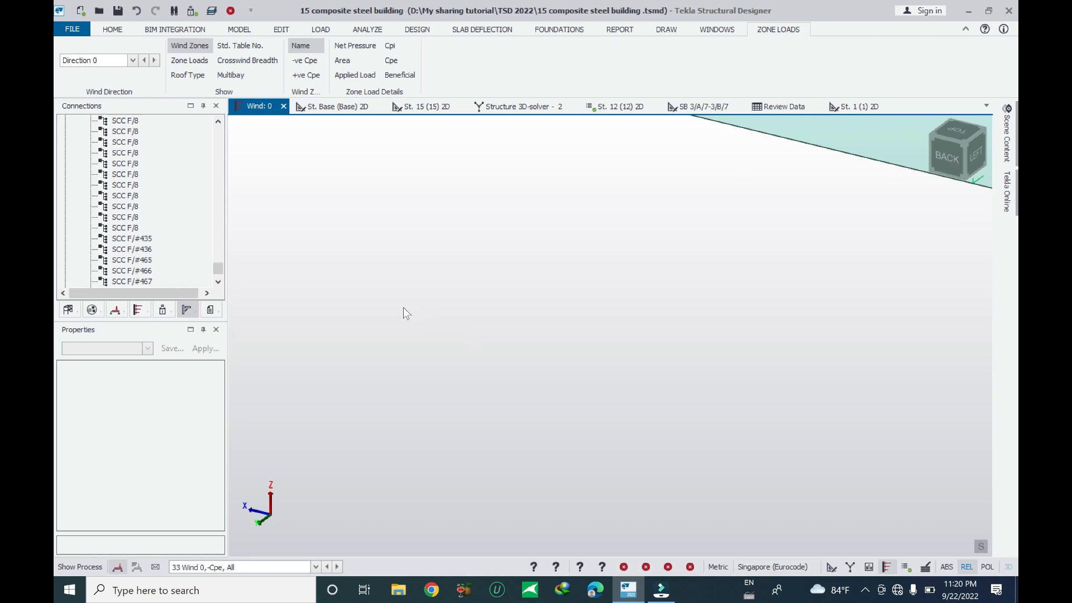
pyautogui.scroll(-8, 578, 319)
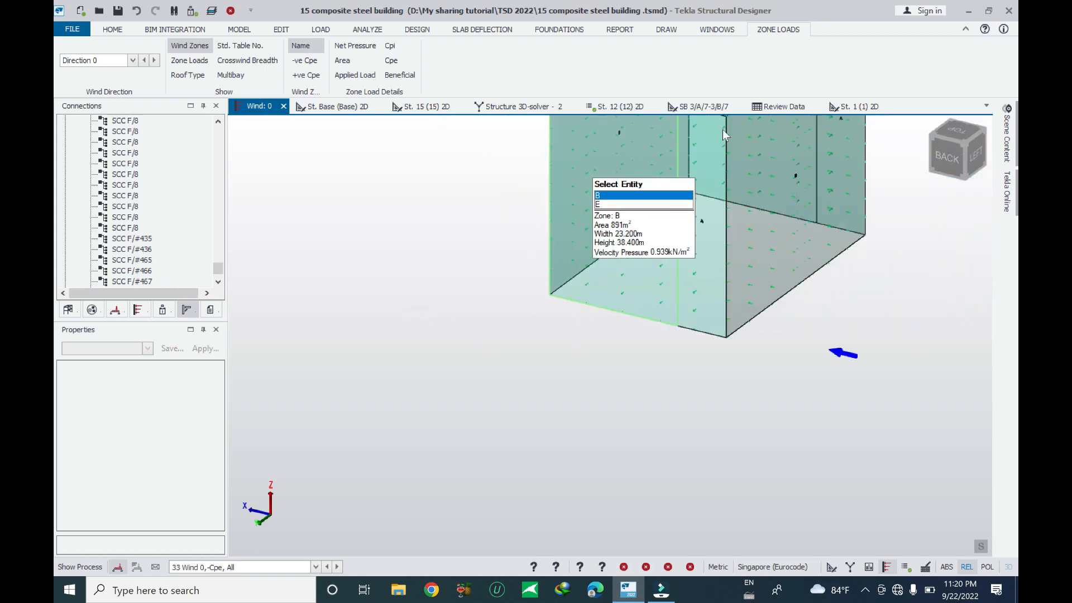
pyautogui.click(283, 109)
pyautogui.moveTo(370, 442); pyautogui.dragTo(444, 300, button='middle')
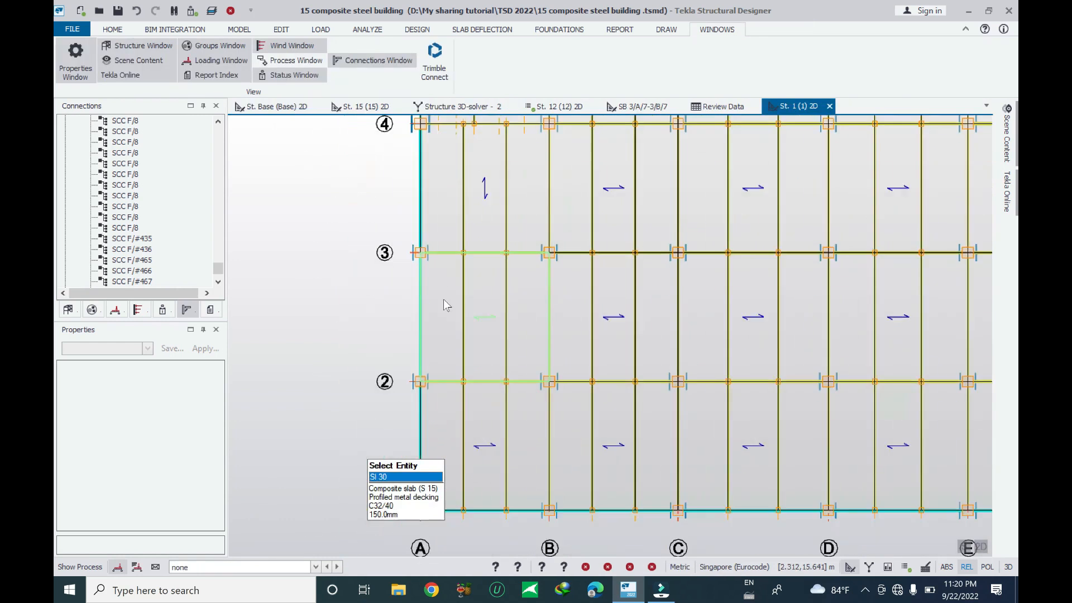
# Select connection SCC A/2 at grid A/2 in the St. 1 plan and view its context options
pyautogui.scroll(2, 424, 372)
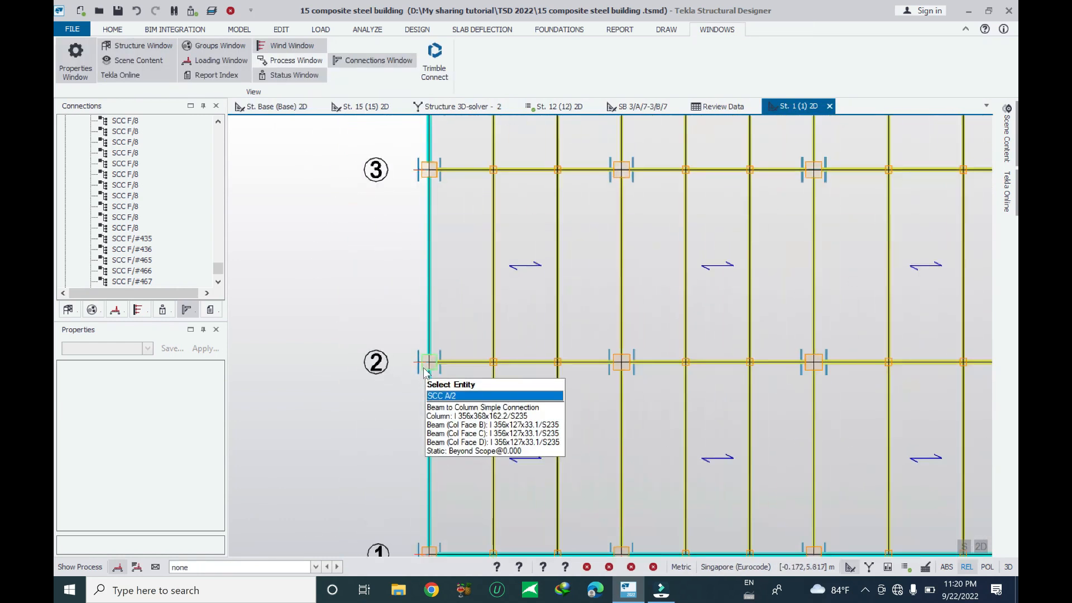
pyautogui.click(424, 369)
pyautogui.rightClick(425, 370)
pyautogui.moveTo(531, 287)
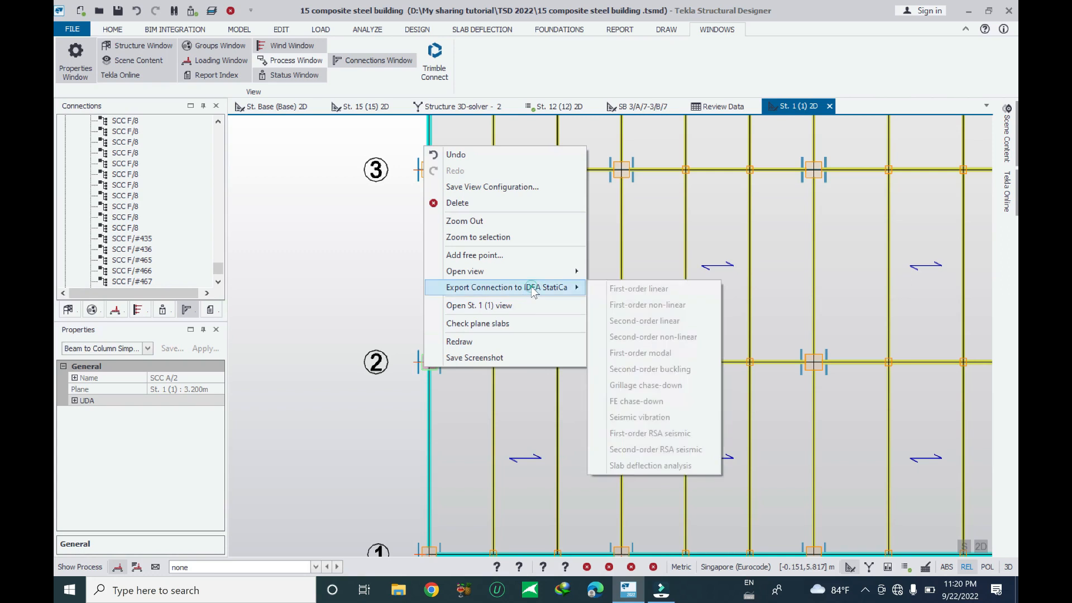
pyautogui.click(323, 274)
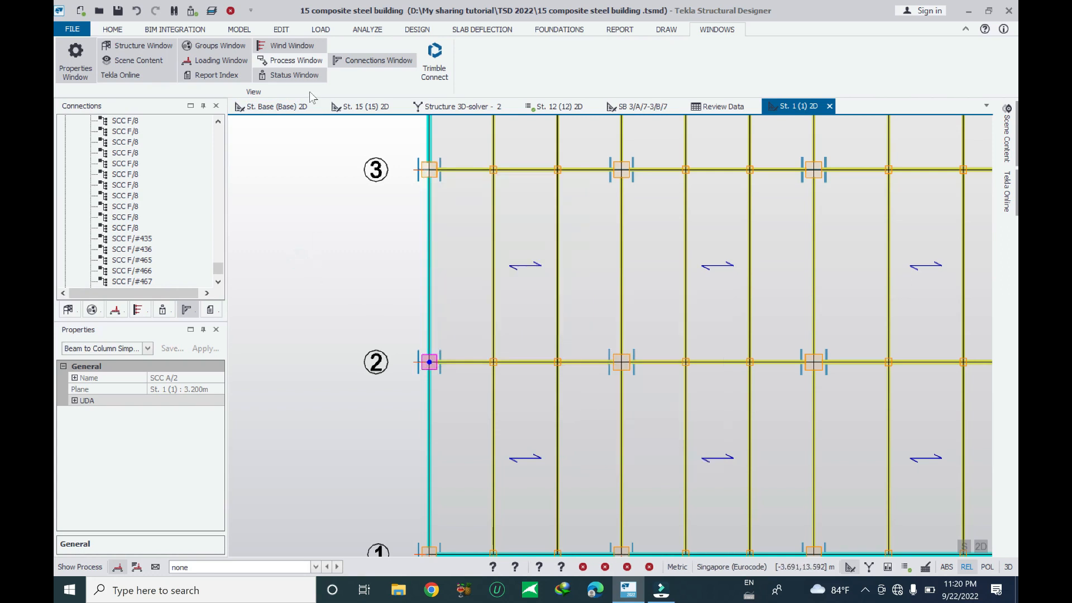
# Highlight an SCC F/8 connection from the connections list in the visible views
pyautogui.click(124, 210)
pyautogui.rightClick(124, 211)
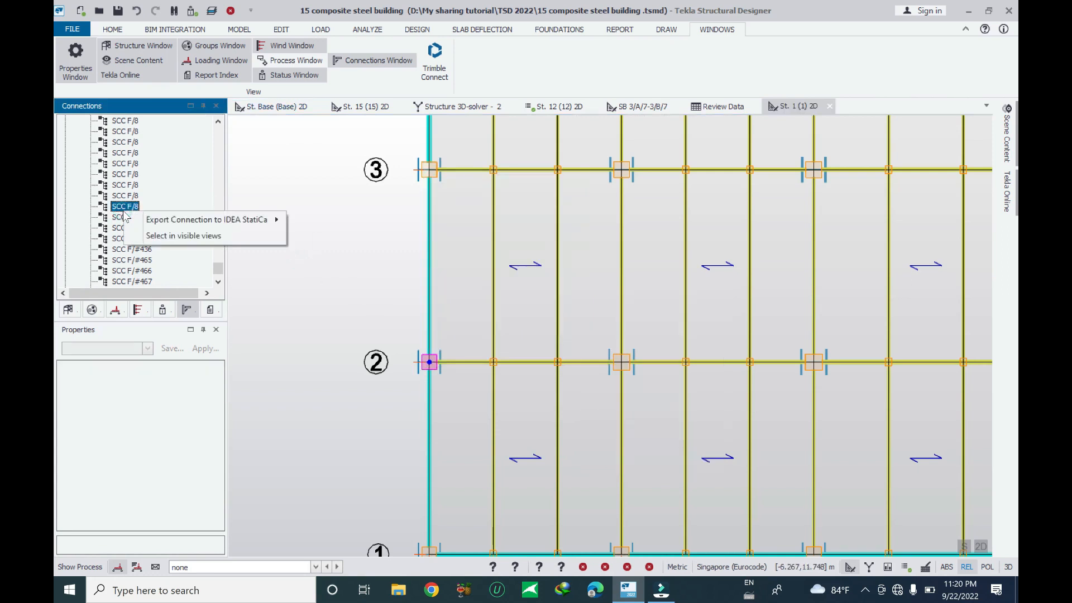
pyautogui.moveTo(157, 221)
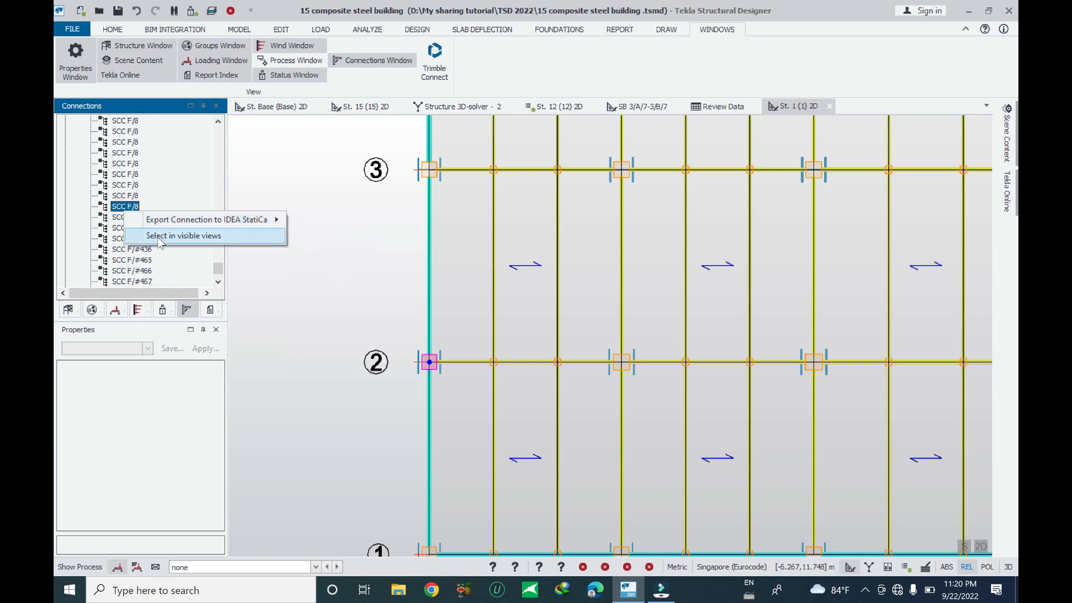
pyautogui.click(160, 236)
pyautogui.scroll(-5, 343, 281)
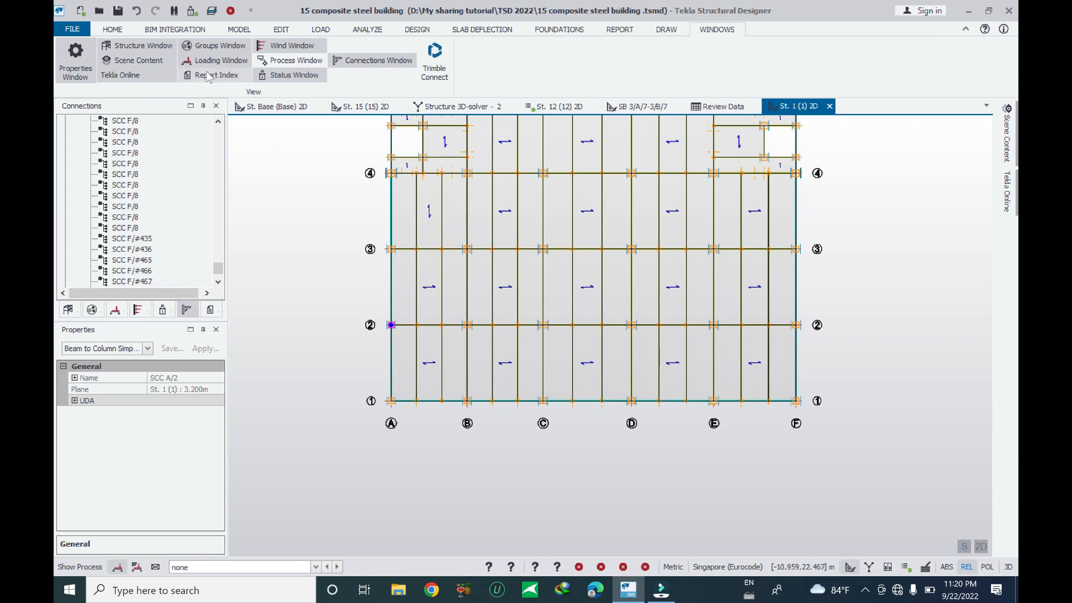
# Select the Structure root in the structure tree and open the Structure 3D view
pyautogui.moveTo(514, 178)
pyautogui.click(360, 106)
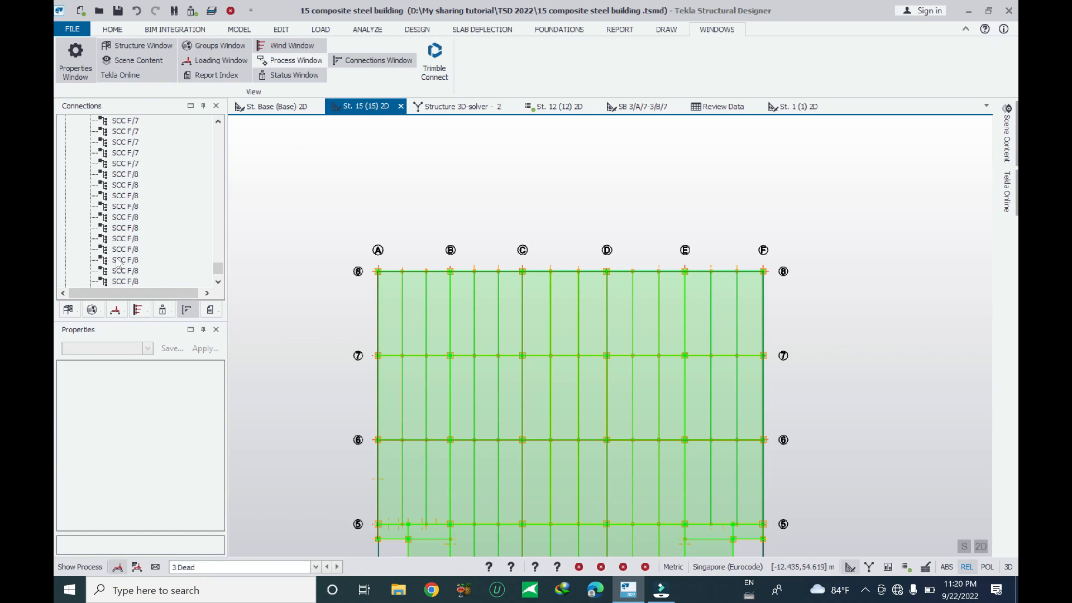
pyautogui.click(68, 309)
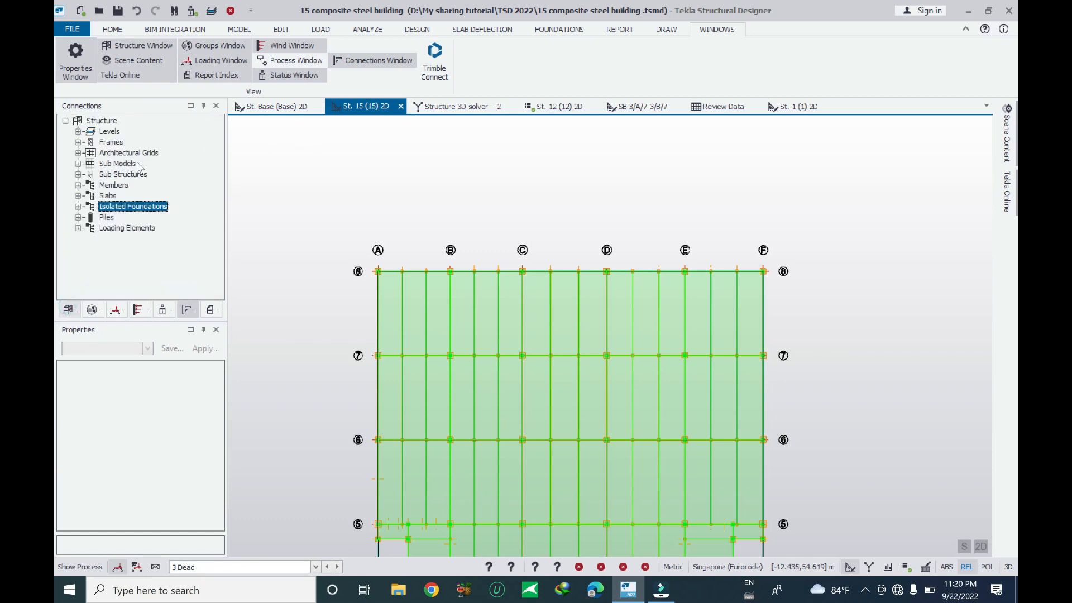
pyautogui.click(110, 122)
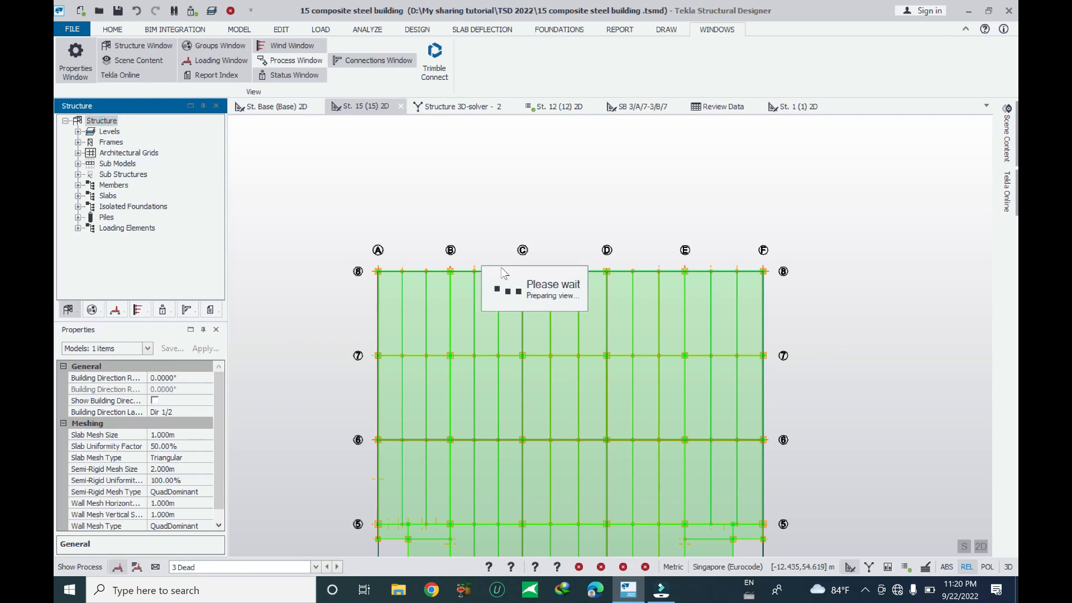
pyautogui.moveTo(795, 467); pyautogui.dragTo(485, 398, button='right')
pyautogui.scroll(3, 485, 397)
pyautogui.scroll(5, 485, 398)
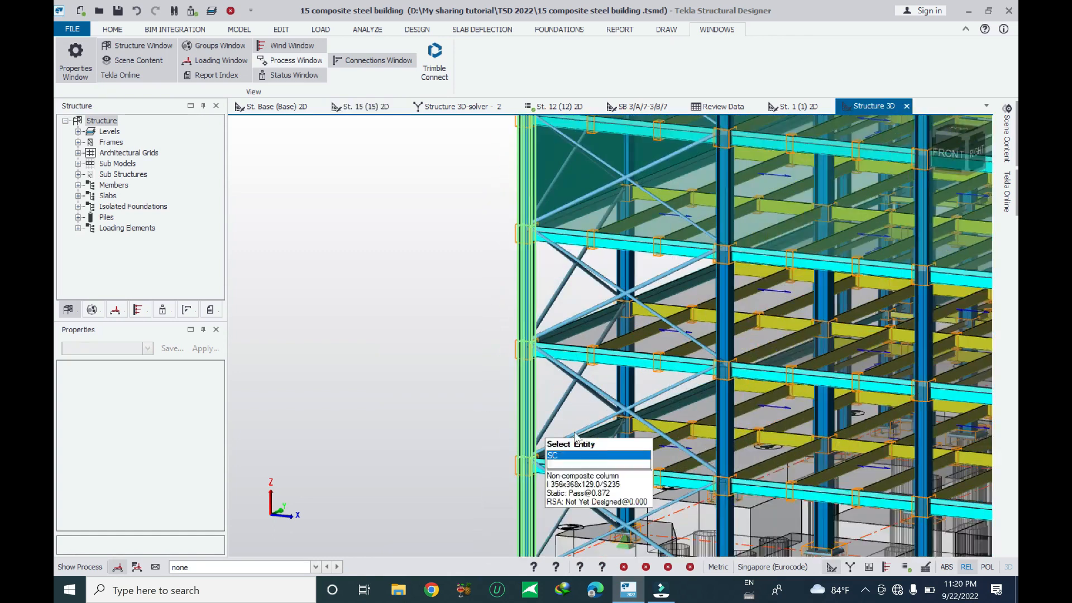
# Reopen the Connections window listing the model's connections
pyautogui.rightClick(364, 61)
pyautogui.click(351, 60)
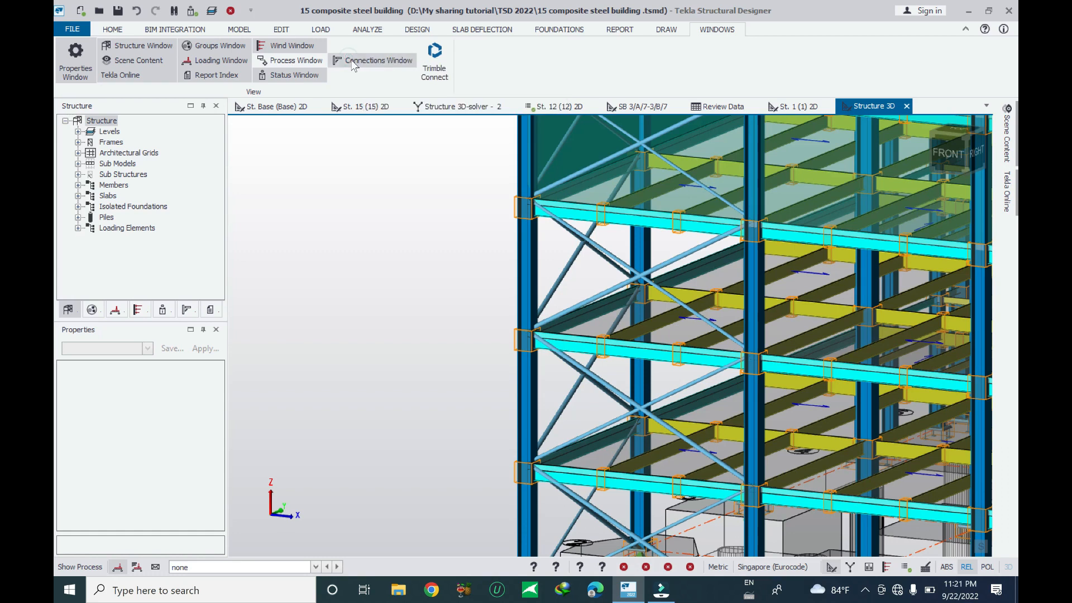
pyautogui.click(186, 310)
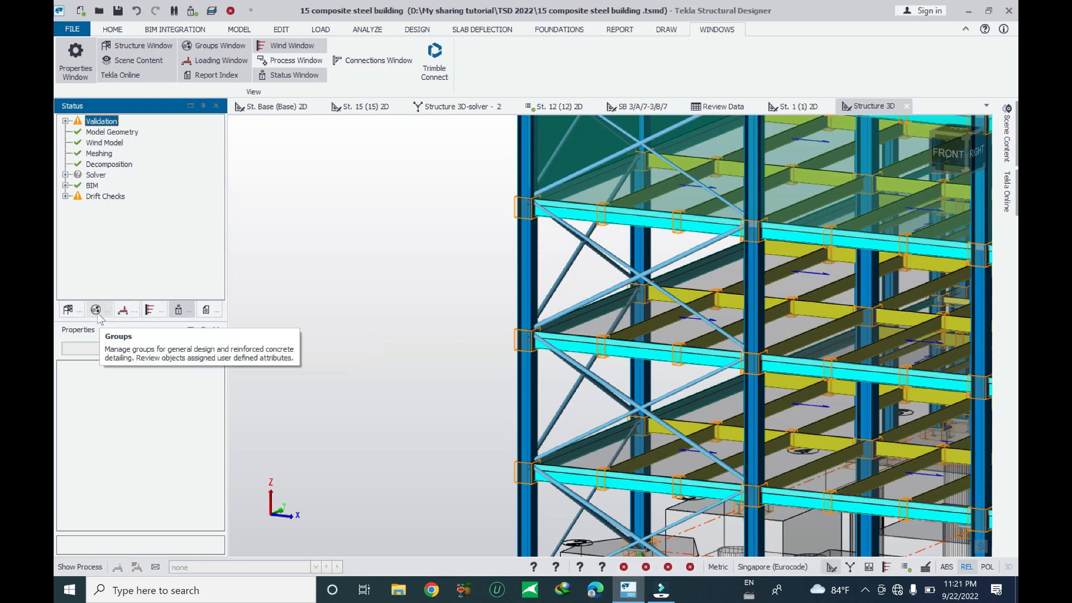
pyautogui.click(207, 307)
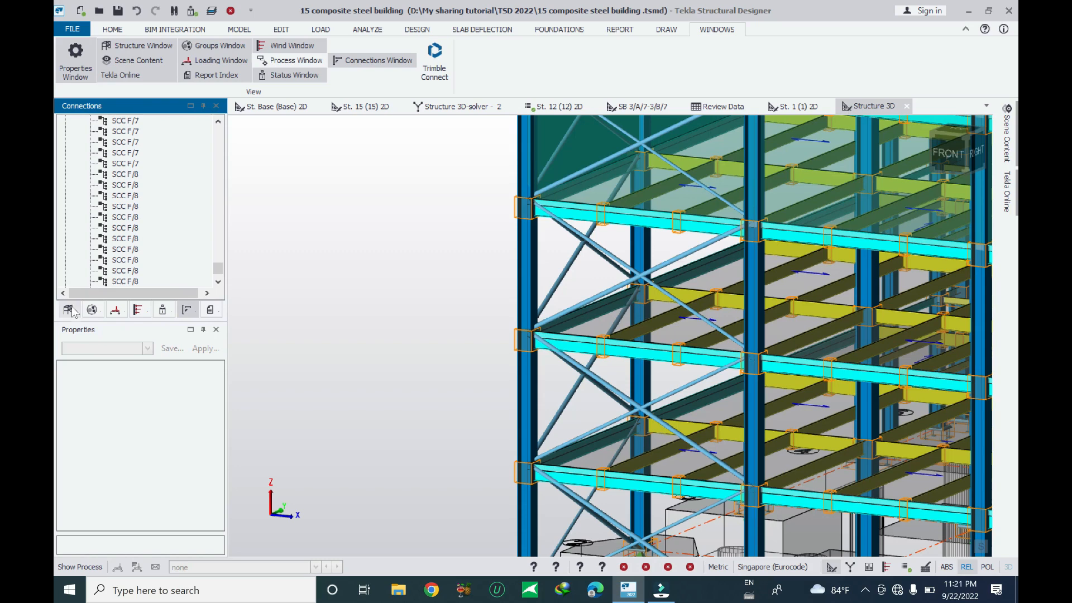
# Highlight an SCC F/7 connection from the connections list in the visible 3D view
pyautogui.rightClick(122, 154)
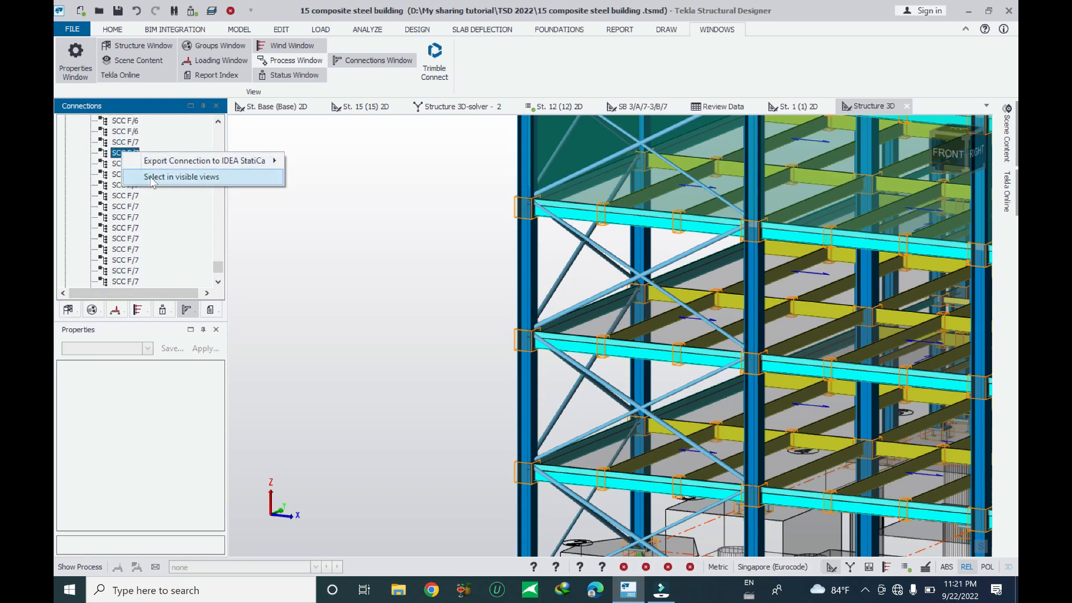
pyautogui.click(167, 177)
pyautogui.moveTo(580, 327)
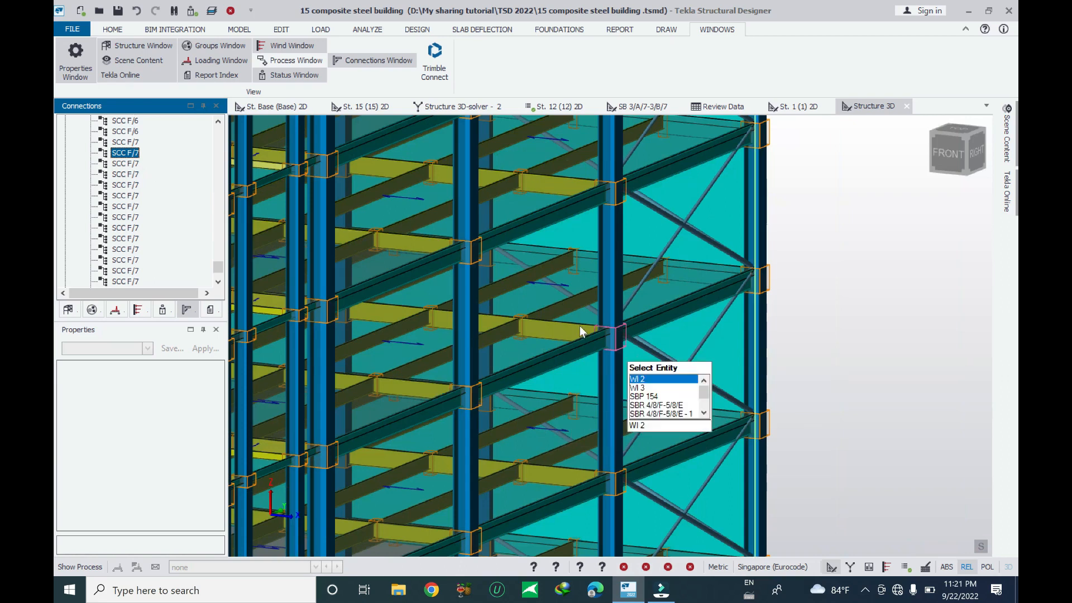
pyautogui.scroll(4, 581, 330)
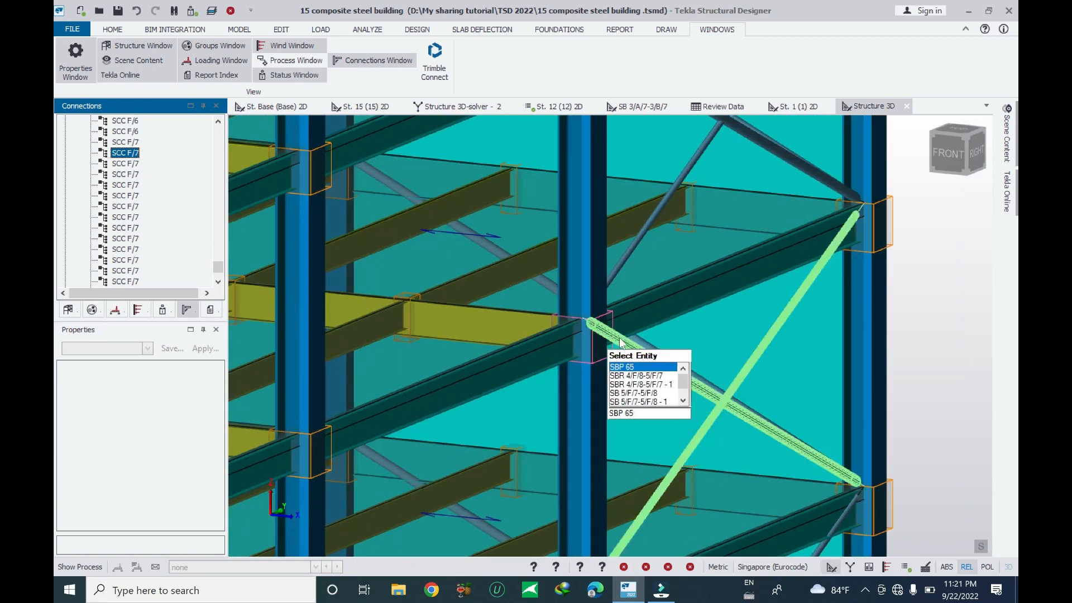
pyautogui.scroll(-3, 598, 335)
pyautogui.scroll(5, 606, 337)
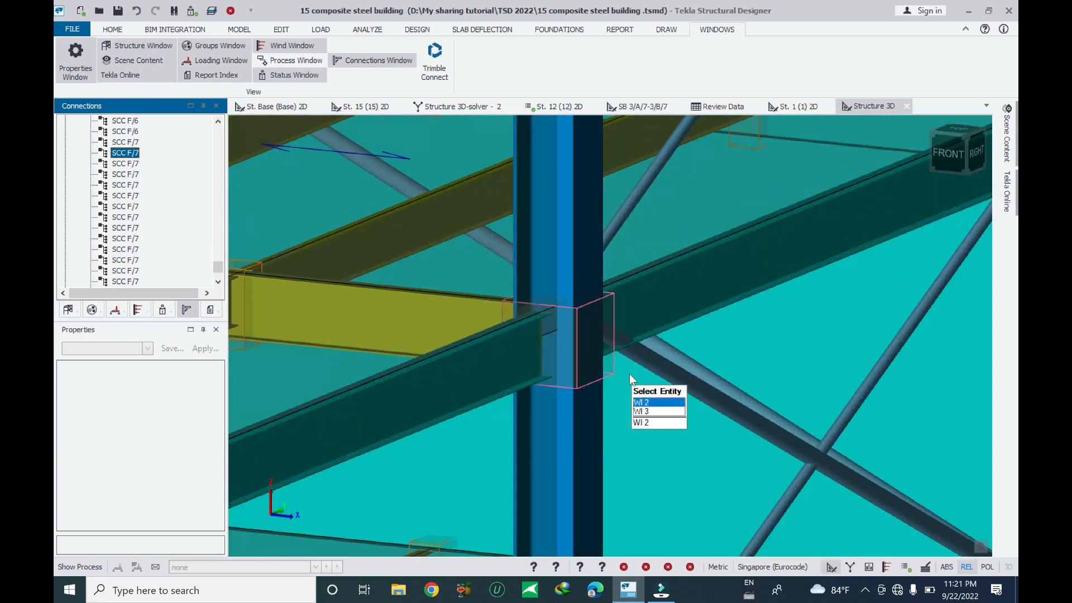
# Highlight the next SCC F/7 connection in the list within the 3D view
pyautogui.click(124, 174)
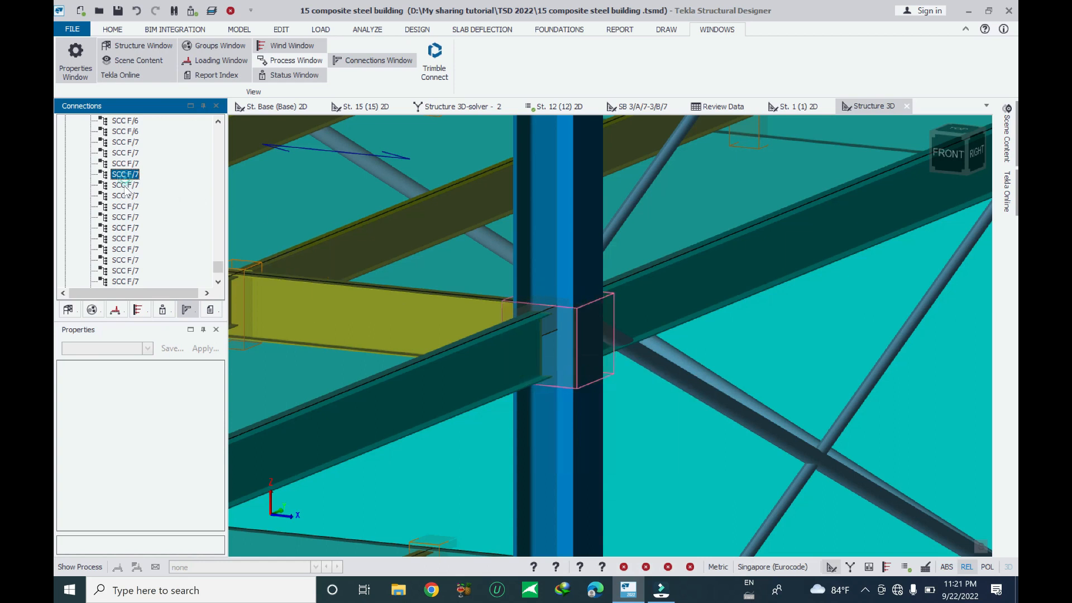
pyautogui.rightClick(129, 207)
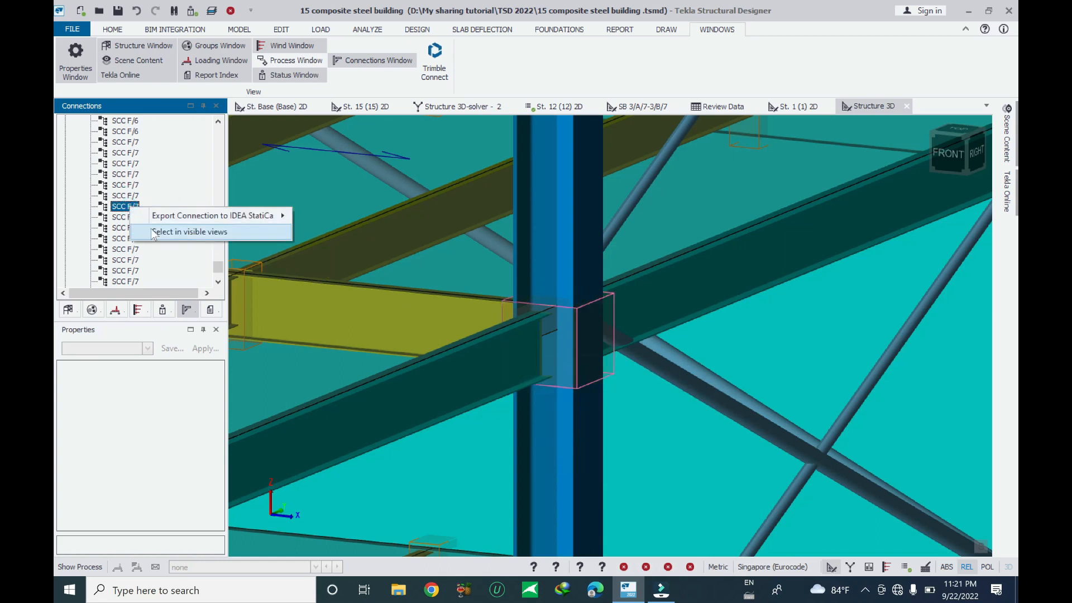
pyautogui.click(146, 231)
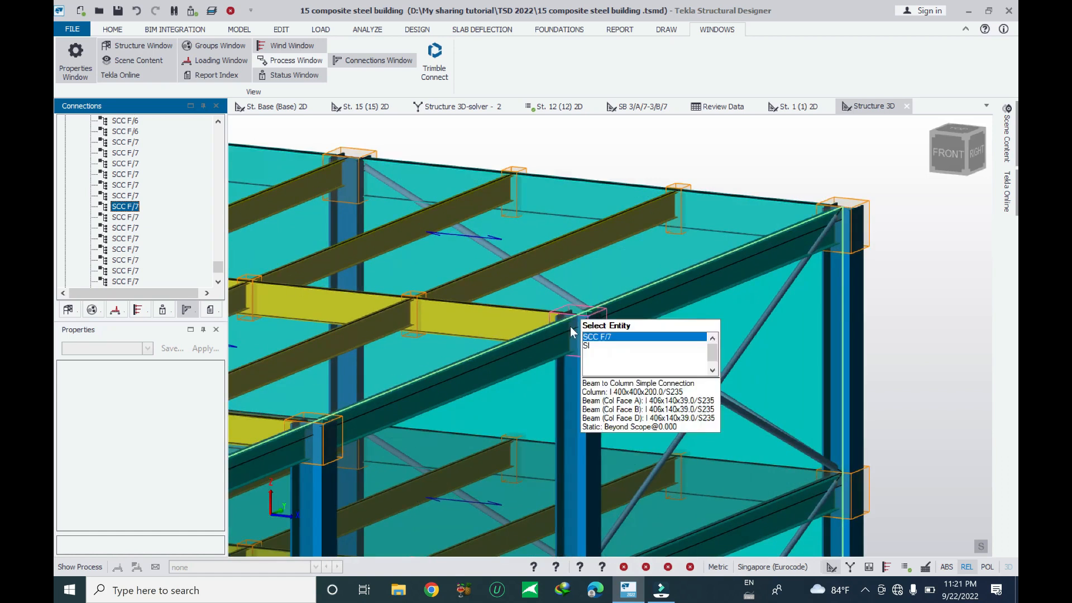
pyautogui.scroll(6, 574, 328)
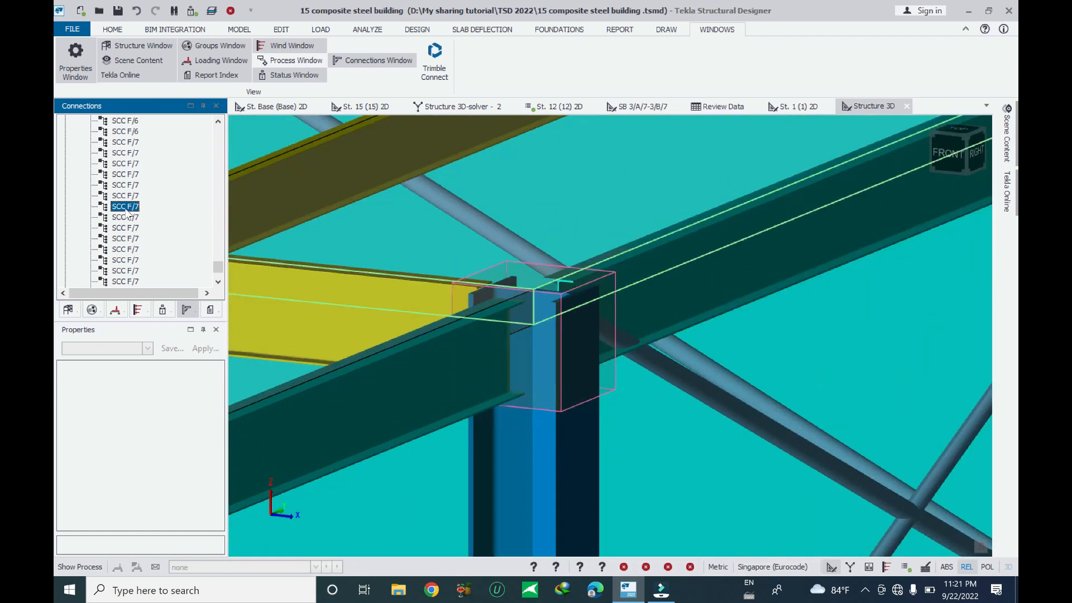
# Browse the Export Connection to IDEA StatiCa analysis options for this SCC F/7 connection
pyautogui.rightClick(120, 211)
pyautogui.moveTo(149, 215)
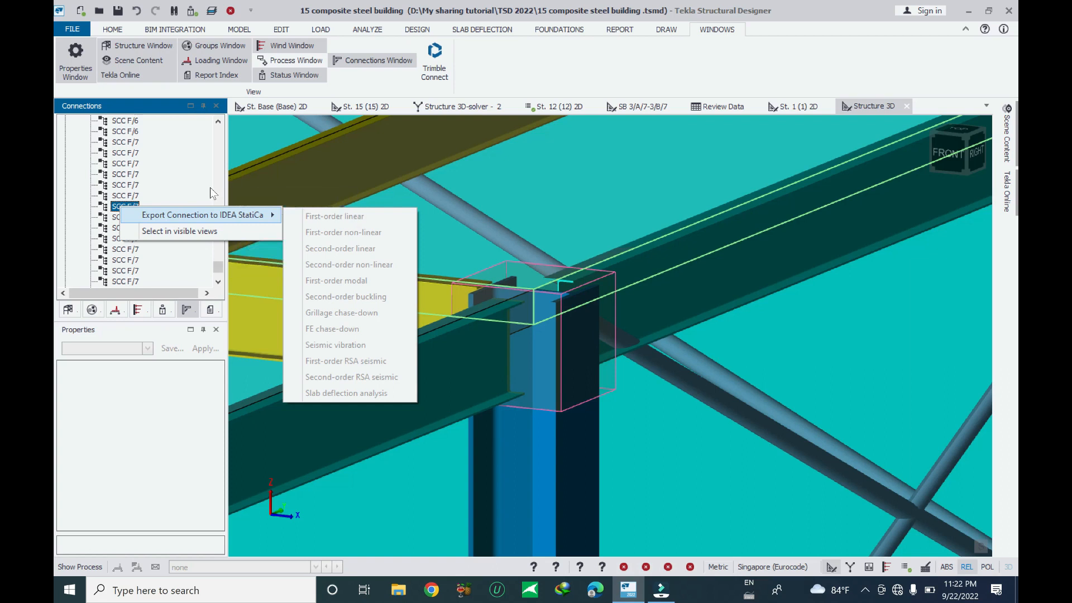
pyautogui.click(530, 60)
# Scroll to the end of the connections list and highlight SCC F/#491 in the visible views
pyautogui.scroll(-6, 177, 228)
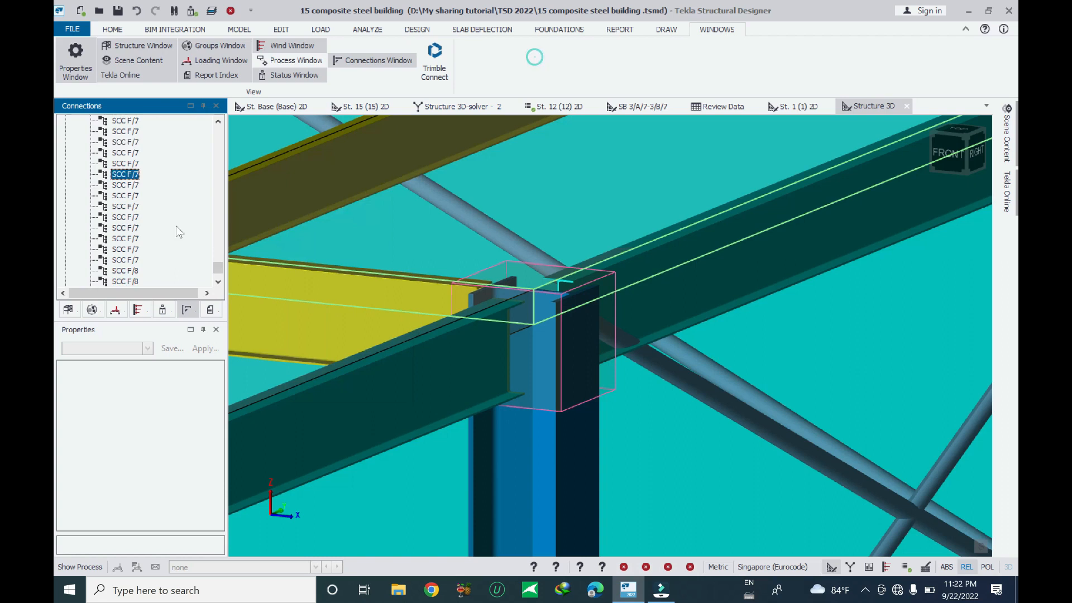
pyautogui.scroll(3, 214, 193)
pyautogui.scroll(-10, 130, 246)
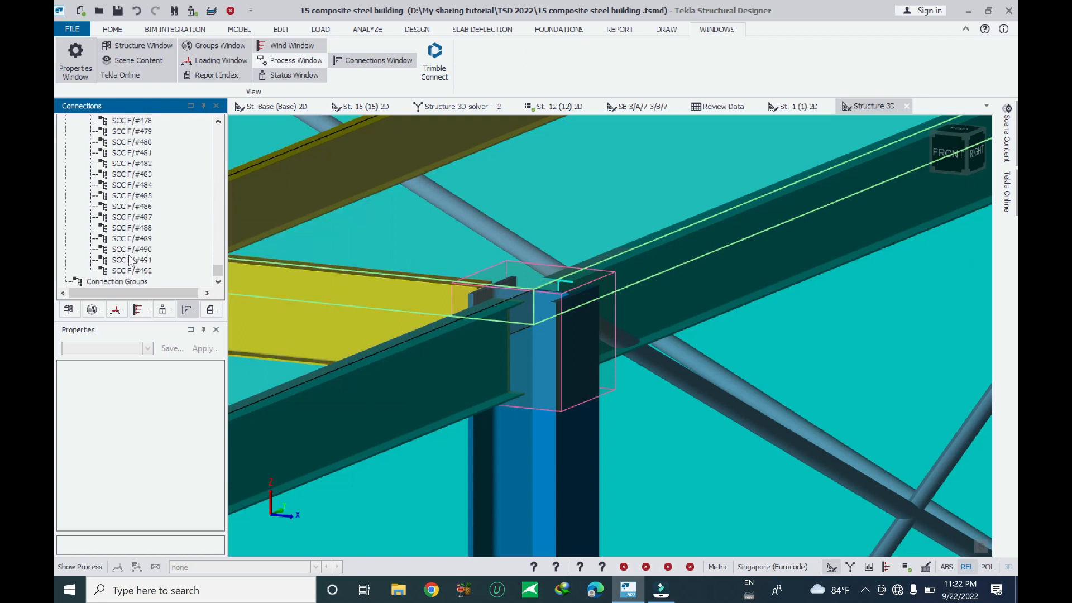
pyautogui.rightClick(132, 261)
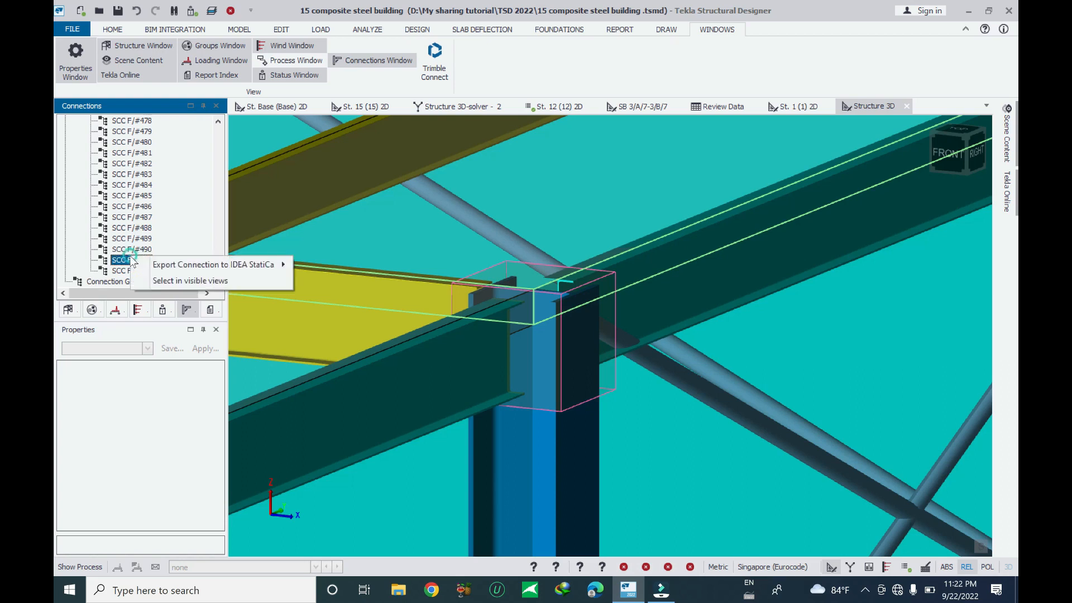
pyautogui.click(168, 280)
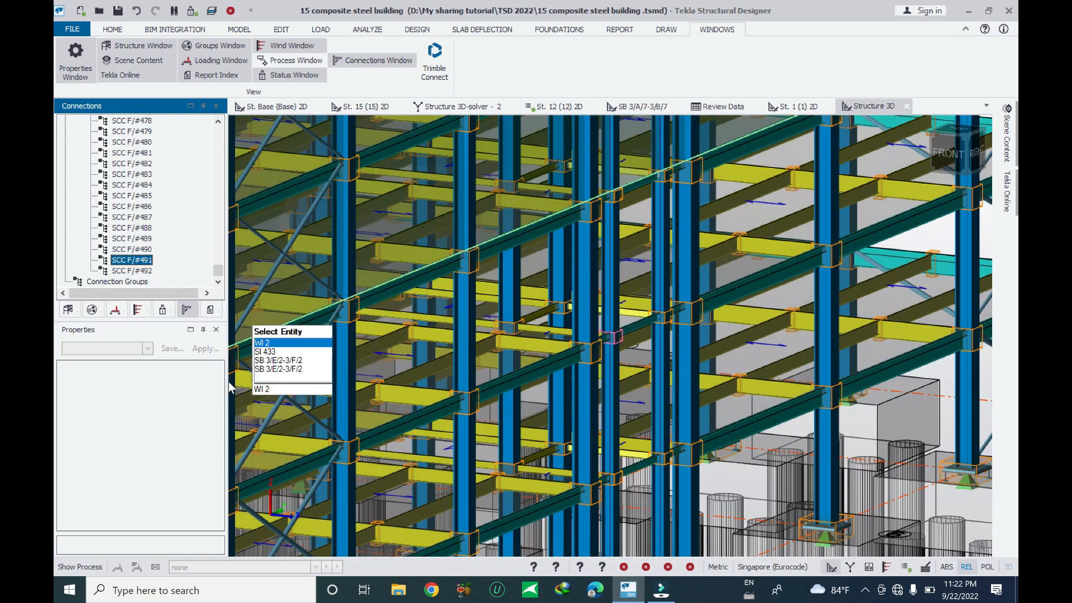
# Highlight connection SCC F/#488 in the visible views
pyautogui.rightClick(123, 228)
pyautogui.click(176, 253)
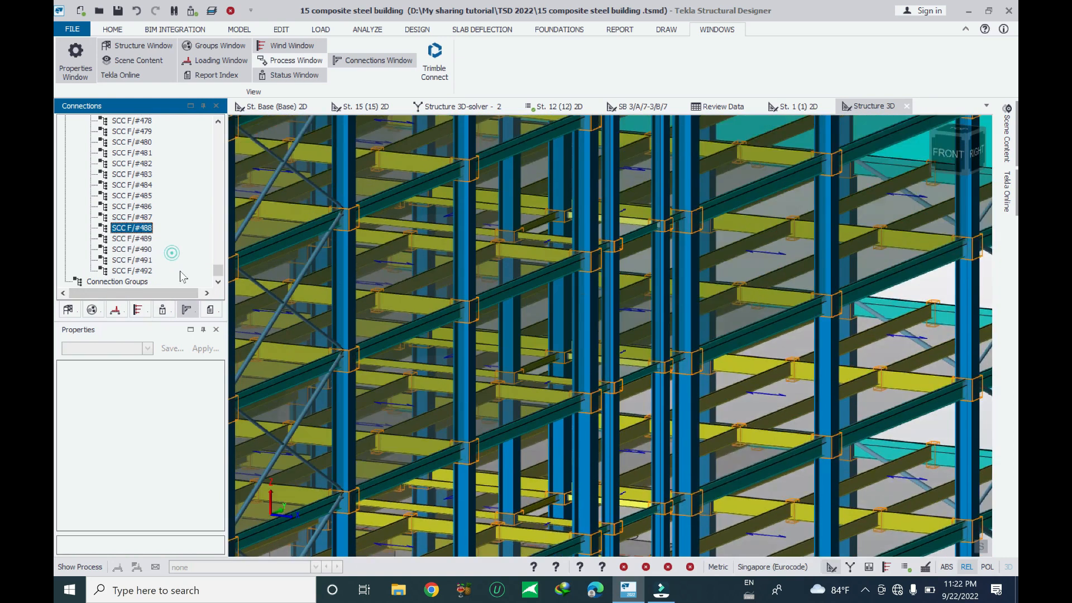
pyautogui.moveTo(595, 376)
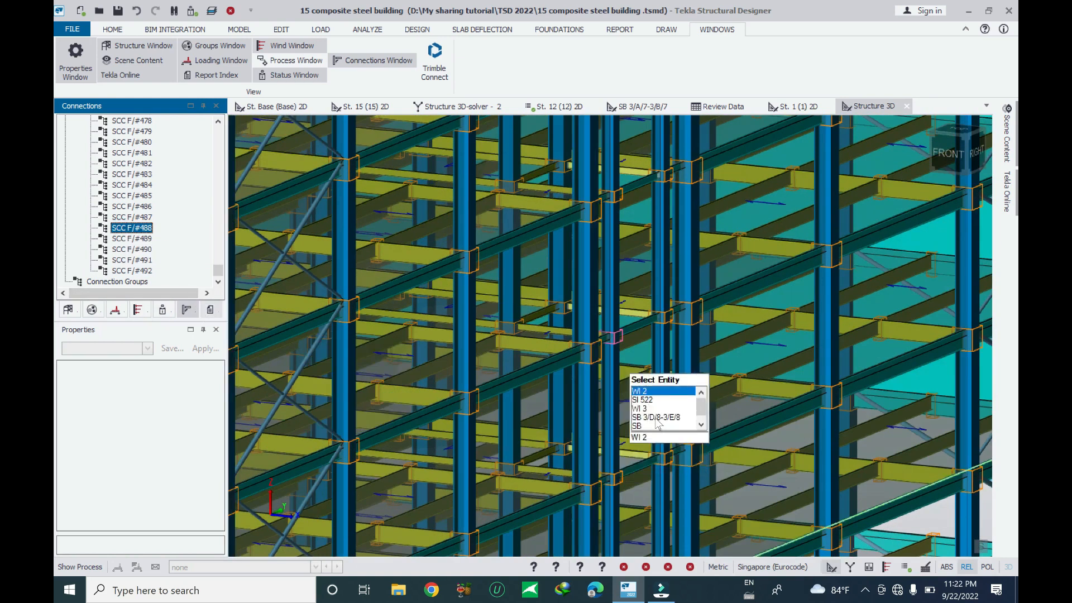
pyautogui.scroll(6, 621, 358)
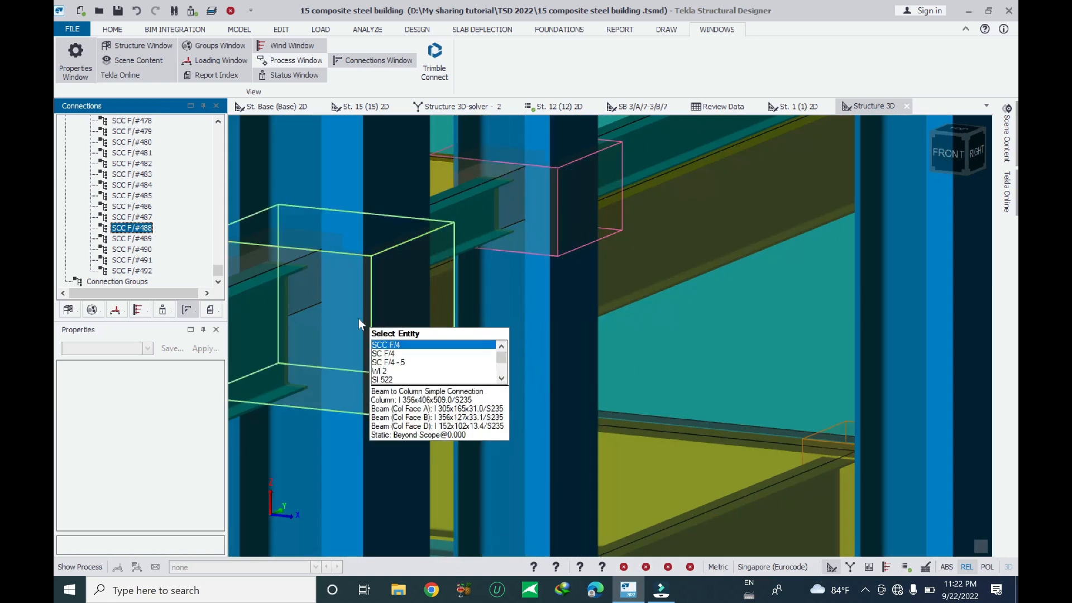
# Browse the Export Connection to IDEA StatiCa options for SCC F/#488
pyautogui.rightClick(143, 227)
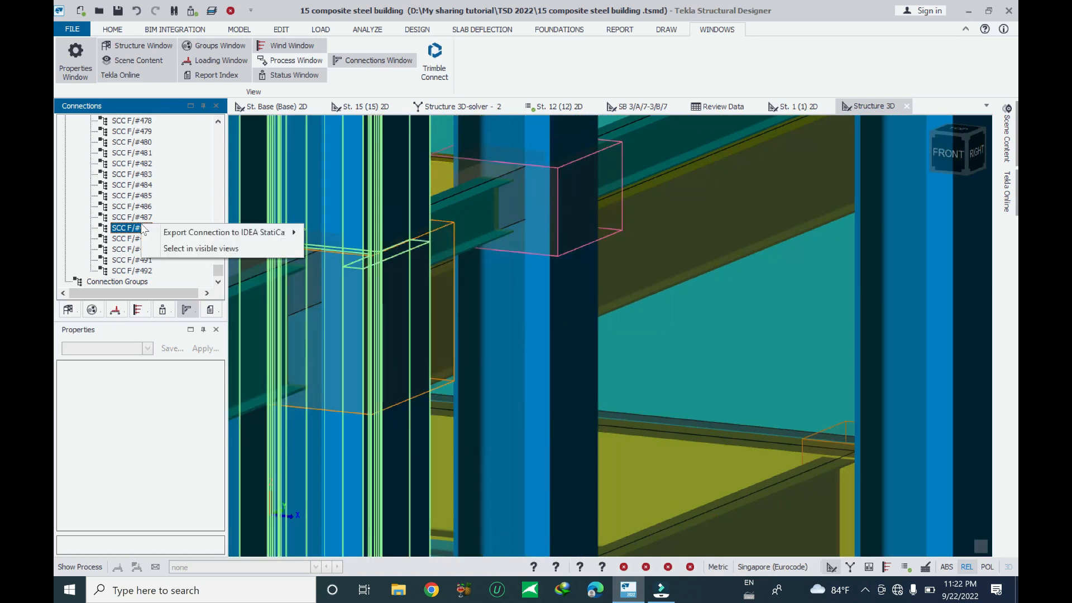
pyautogui.moveTo(276, 233)
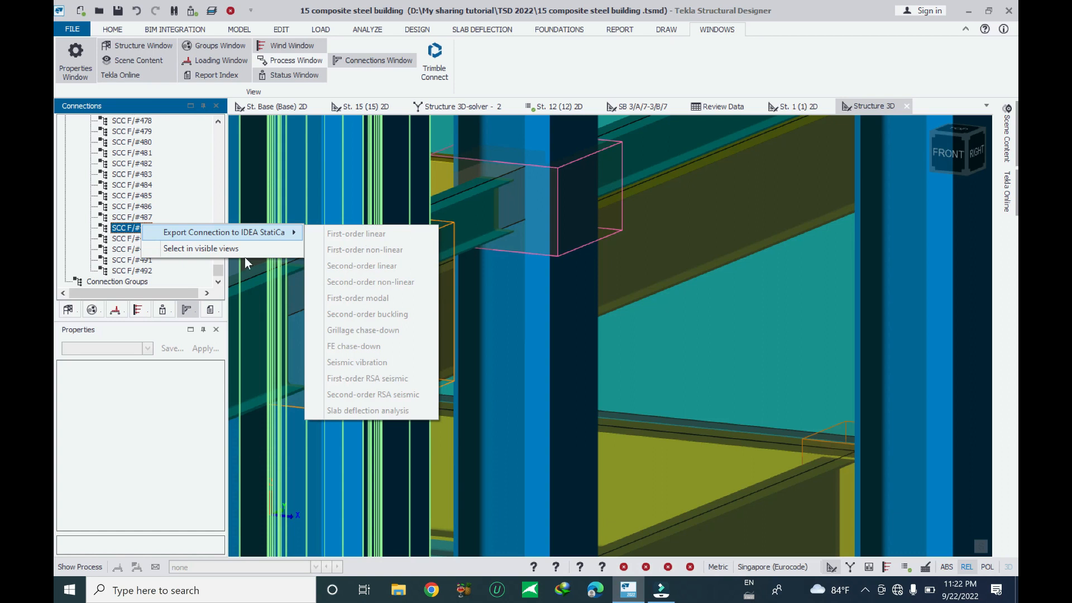
pyautogui.click(119, 229)
# Examine the whole building model in the 3D view with SCC F/#488 selected
pyautogui.scroll(-1, 419, 350)
pyautogui.scroll(-6, 566, 416)
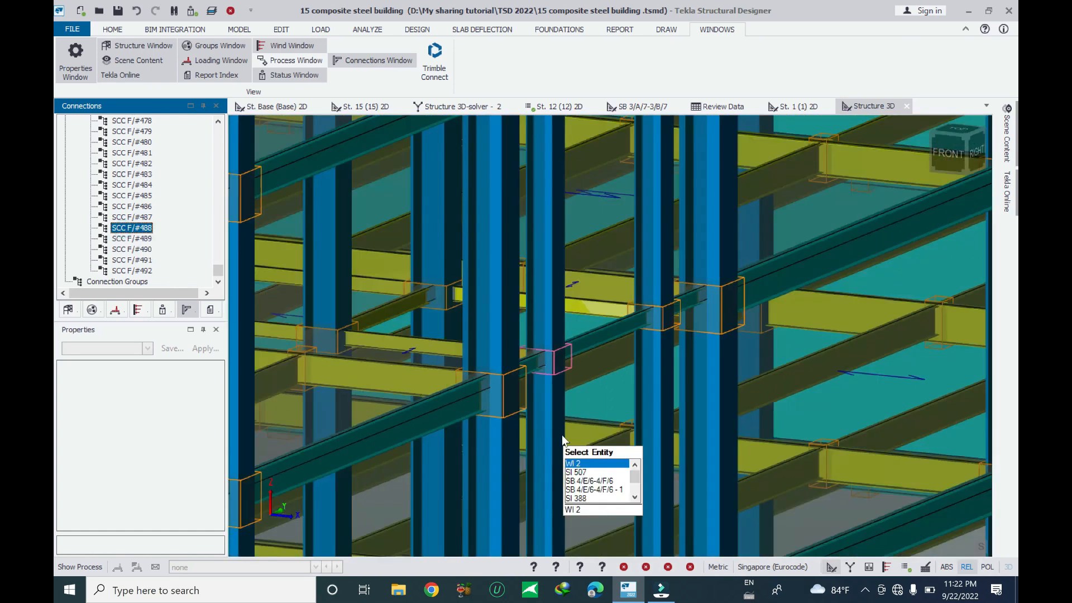
pyautogui.scroll(-3, 667, 403)
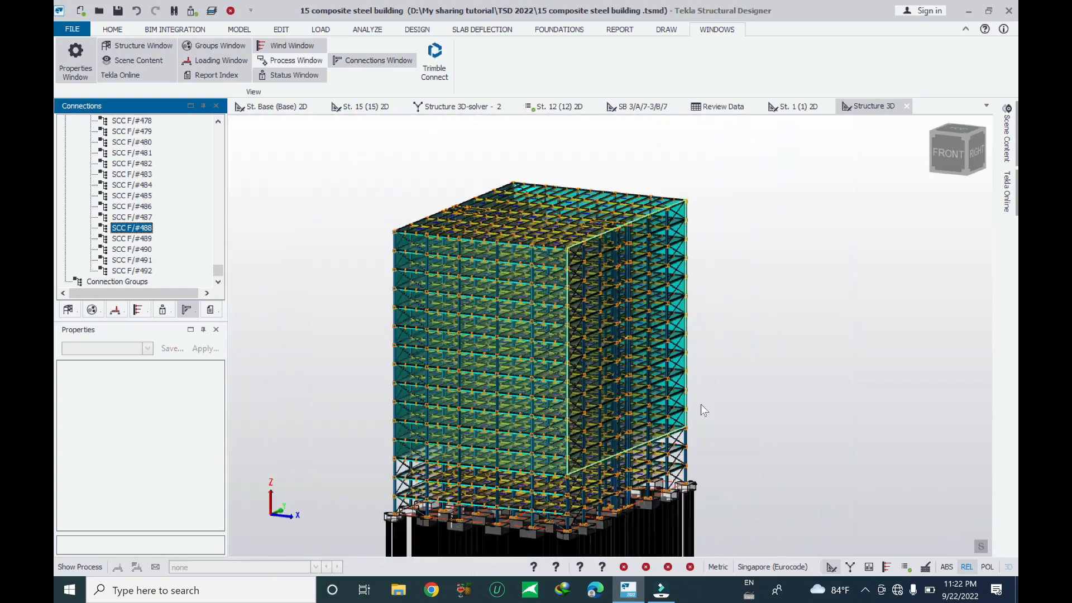
pyautogui.moveTo(763, 476); pyautogui.dragTo(742, 510, button='right')
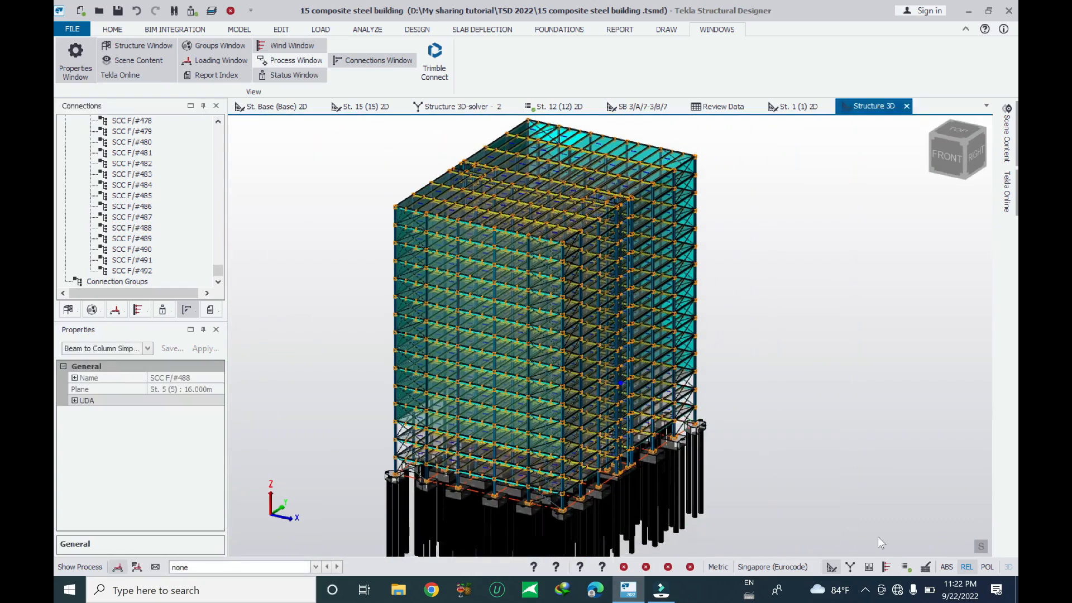
pyautogui.click(865, 590)
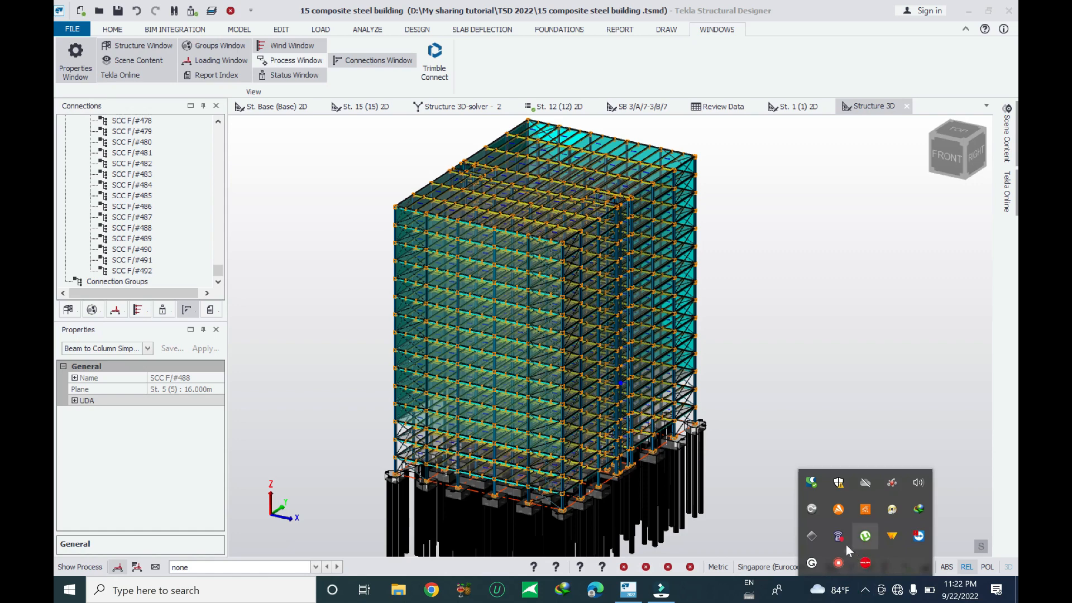
pyautogui.rightClick(844, 561)
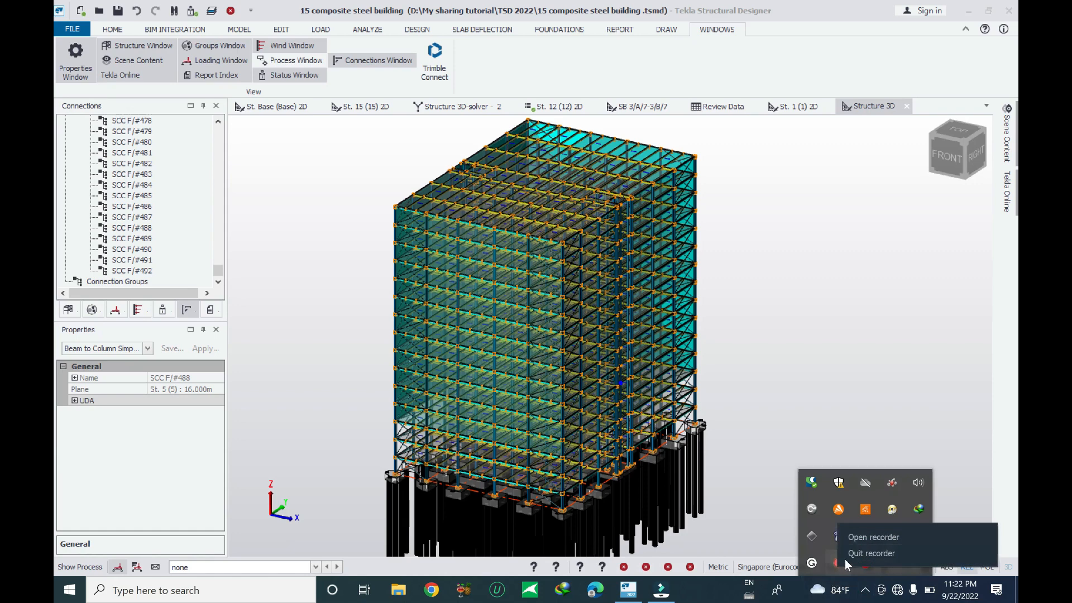